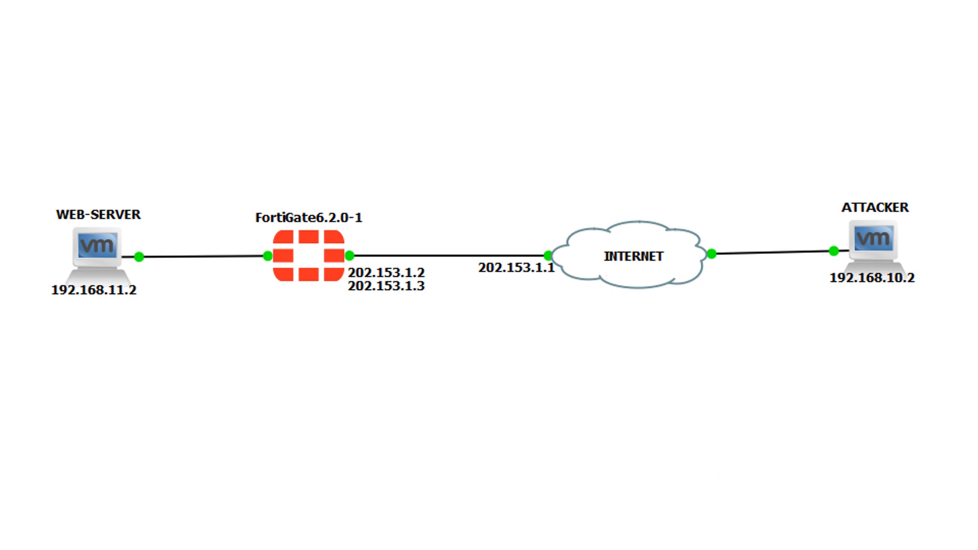
Switch to the Kali-Linux-2020.2 VMware window and view the CPU and memory usage on the FortiGate status dashboard.
mouse_move(436, 541)
left_click(522, 507)
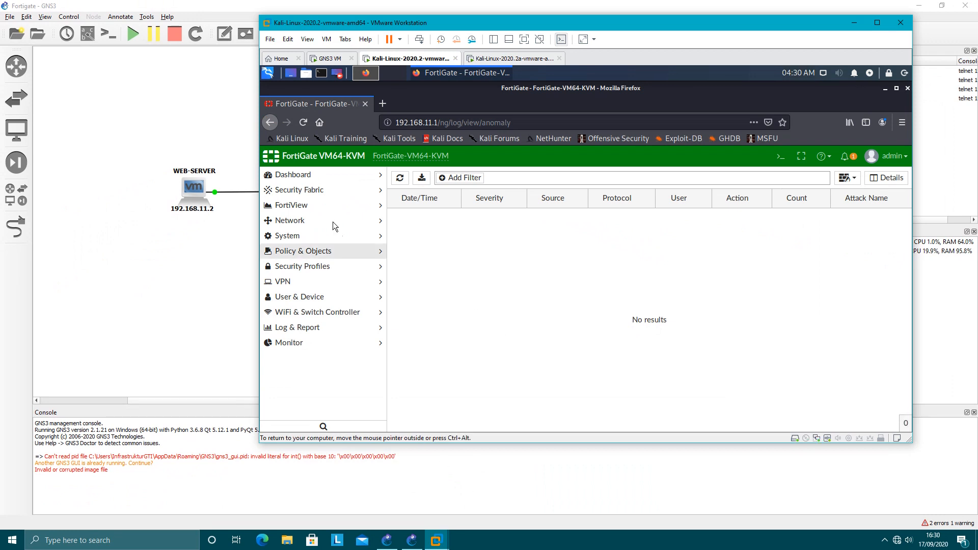
left_click(305, 175)
left_click(304, 193)
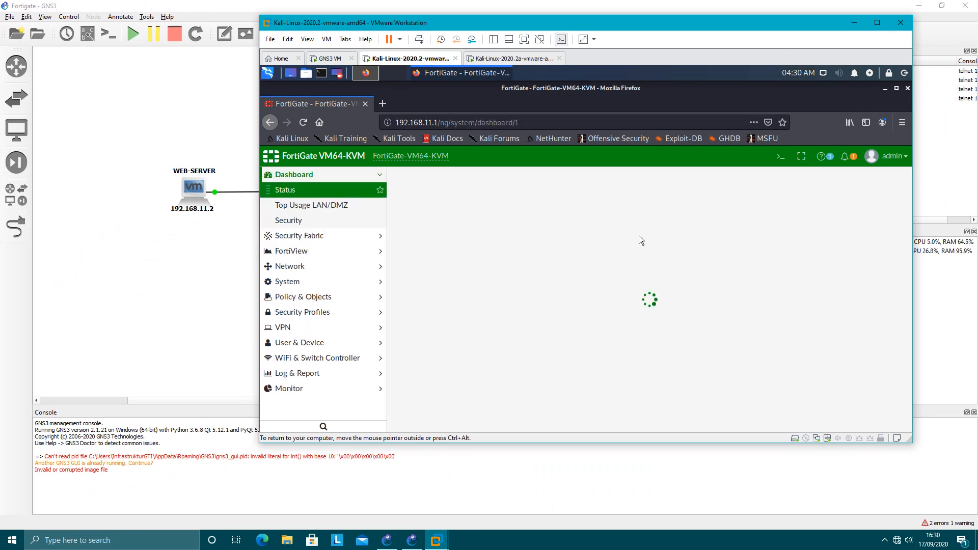
scroll(763, 298, "down", 6)
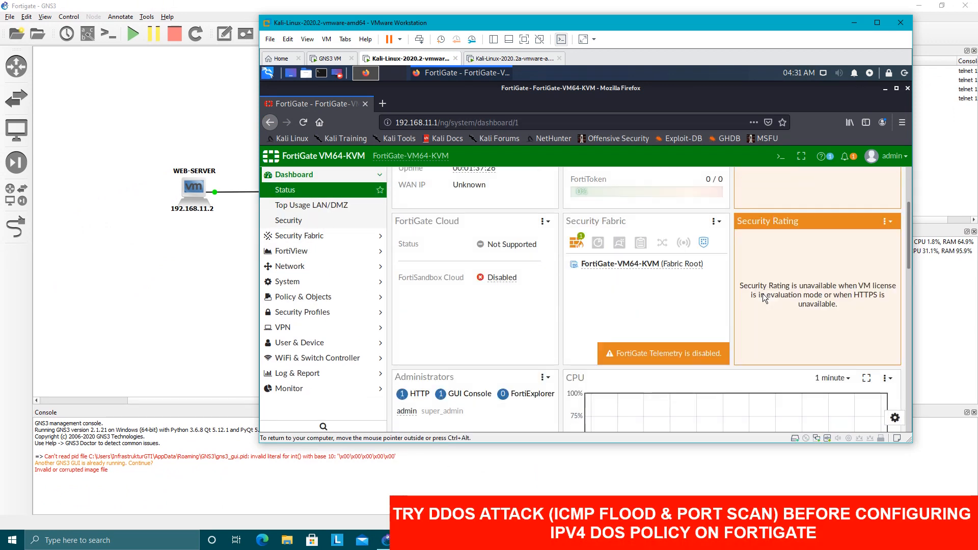
scroll(762, 294, "up", 3)
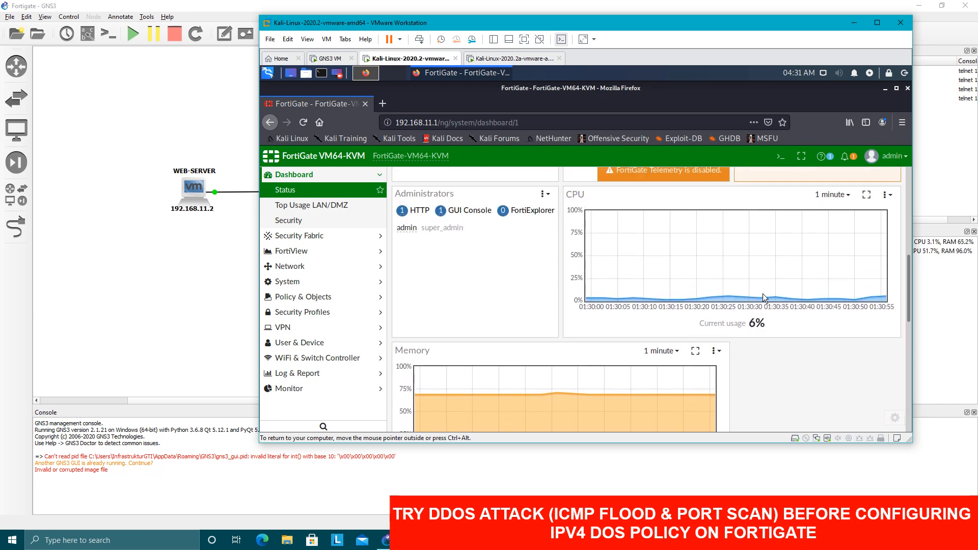
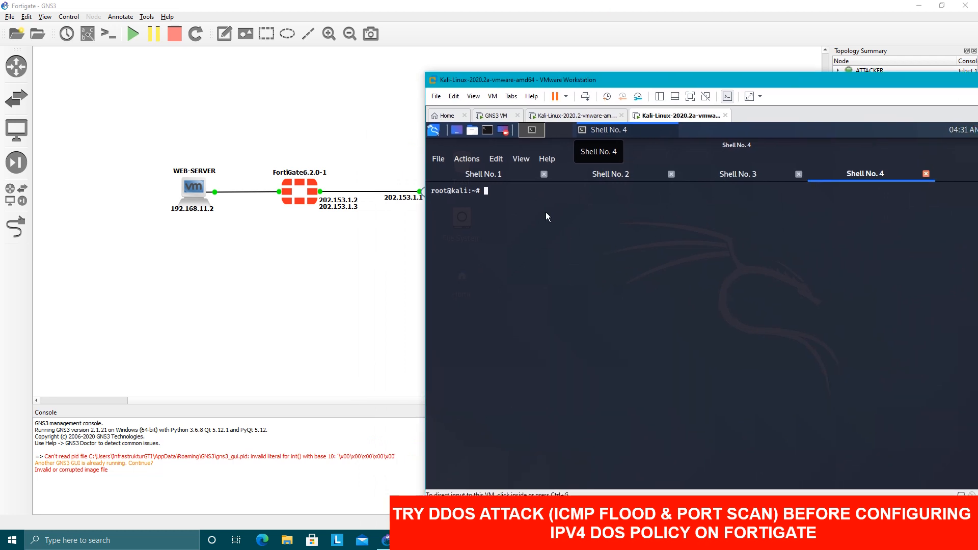
Switch to the Shell No. 2 session in the Kali Linux attacker's terminal.
left_click(594, 176)
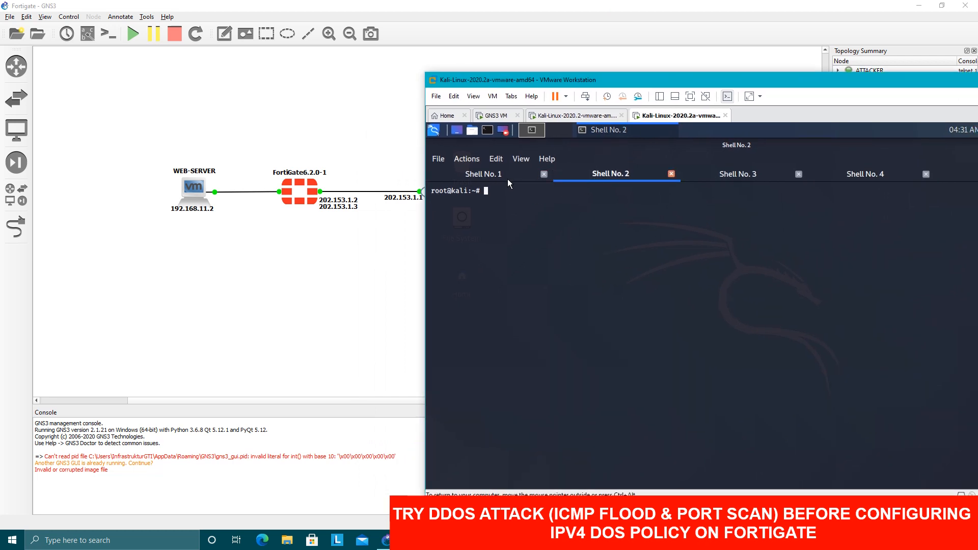
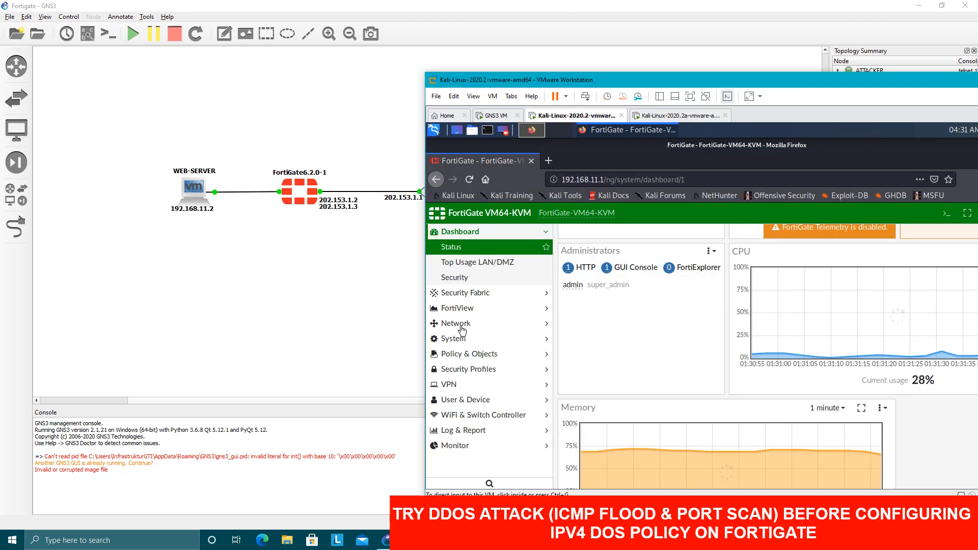
Reposition the VMware Workstation window to examine the full CPU usage graph on the FortiGate dashboard.
left_click_drag(719, 80, 621, 67)
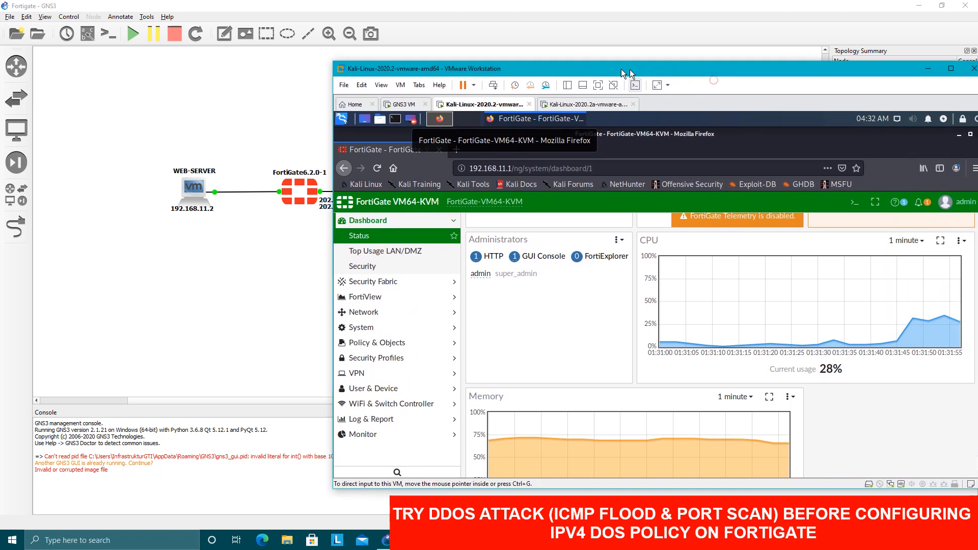
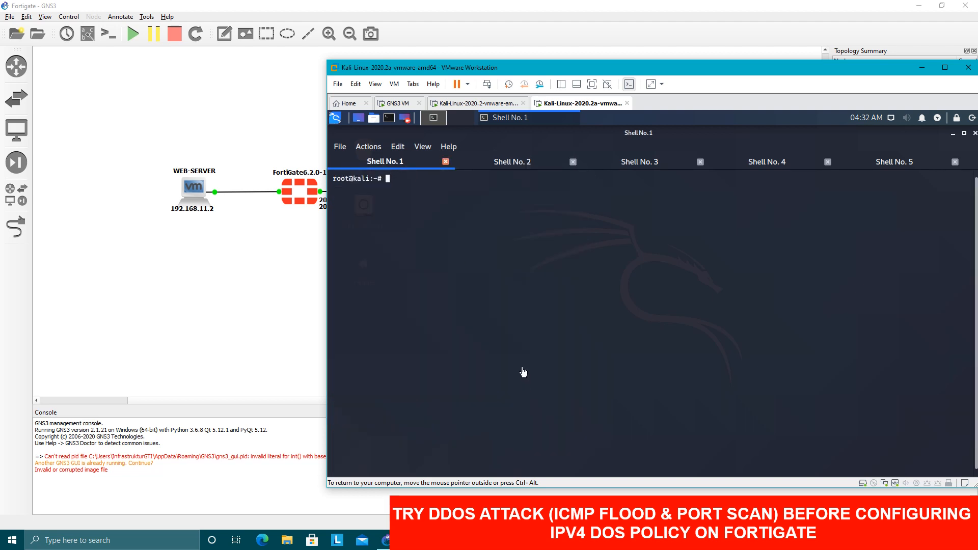
Start entering an nmap port scan command at the root prompt in Shell No. 1 on the Kali machine.
type("ap -A")
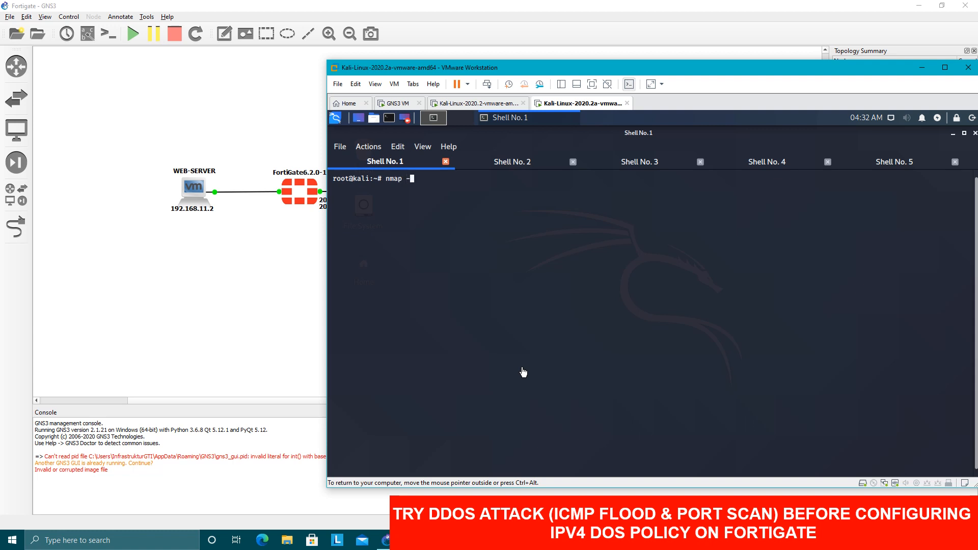
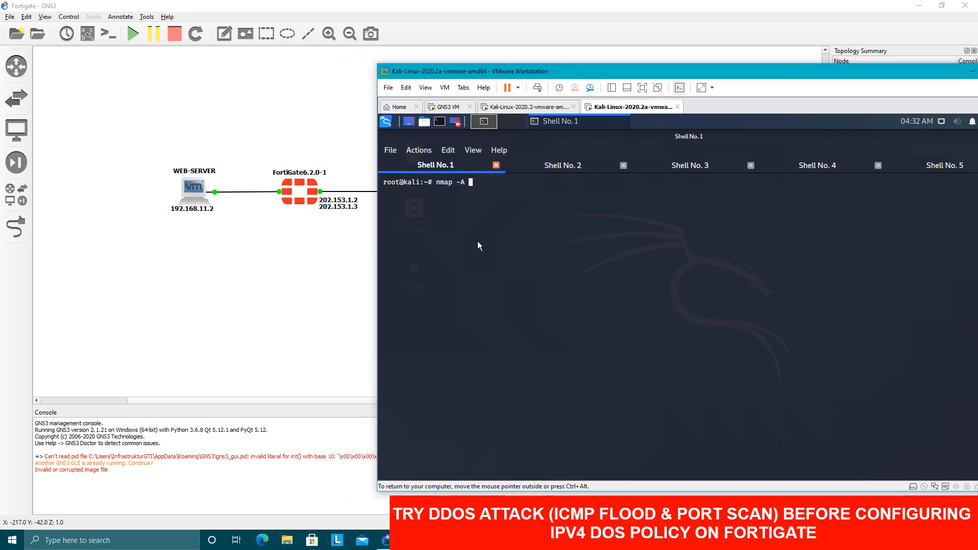
Complete the nmap -A command in Shell No. 1 with the target address 202.153.1.2 and run the scan.
type("202.153.1.2")
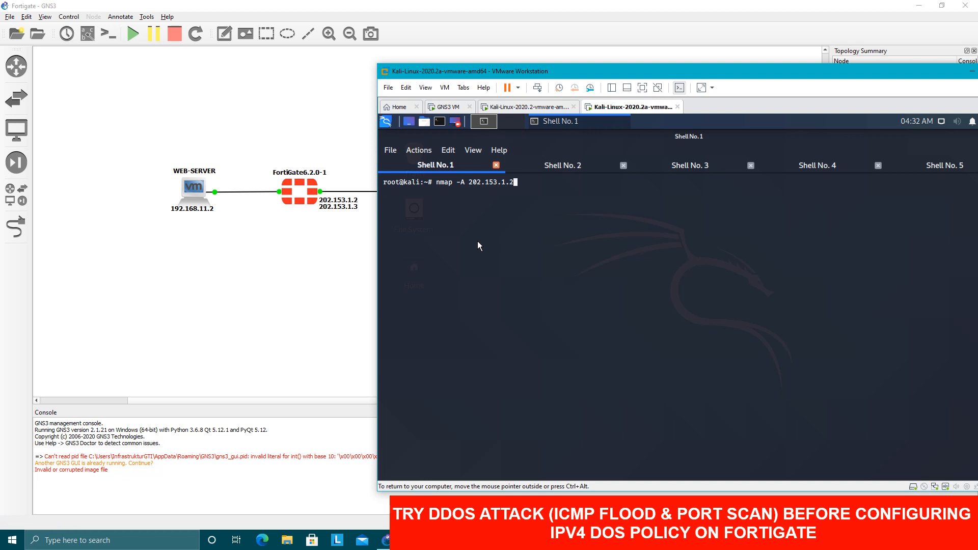
key("Return")
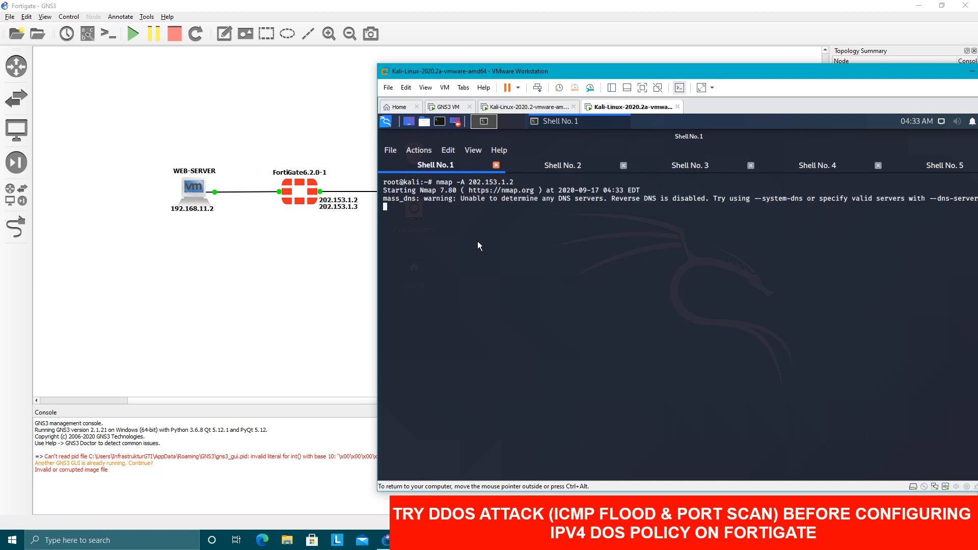
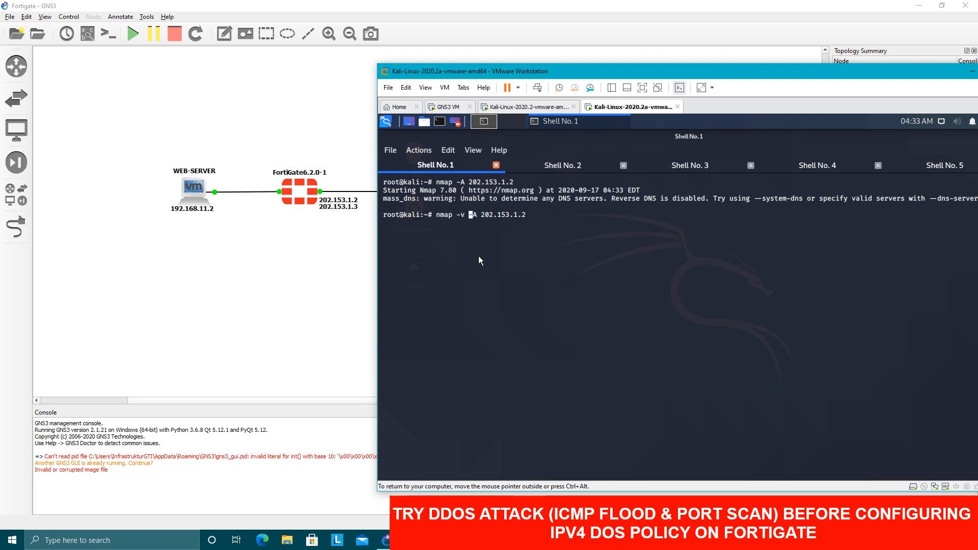
Run the verbose scan nmap -v -A 202.153.1.2 in Shell No. 1 and move the virtual machine window slightly upward.
key("Return")
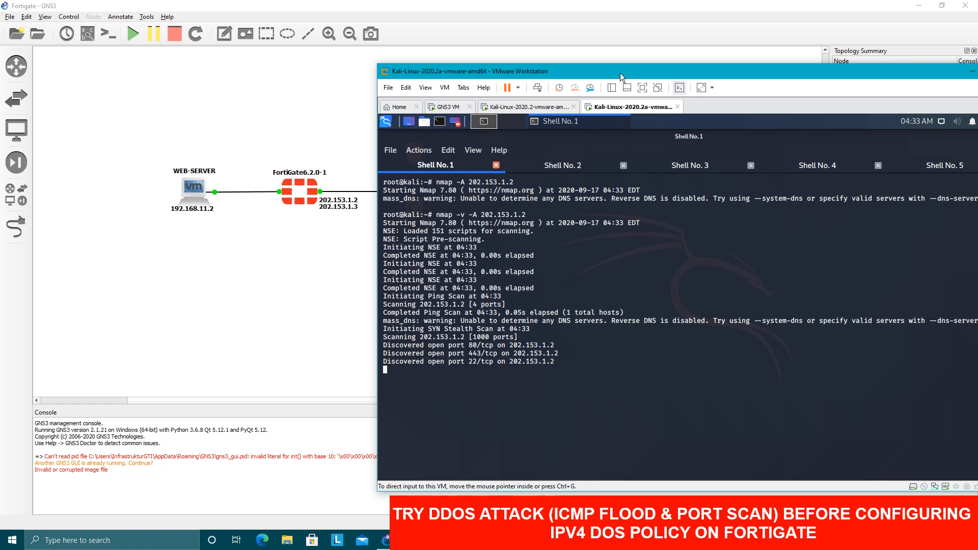
left_click_drag(619, 73, 613, 47)
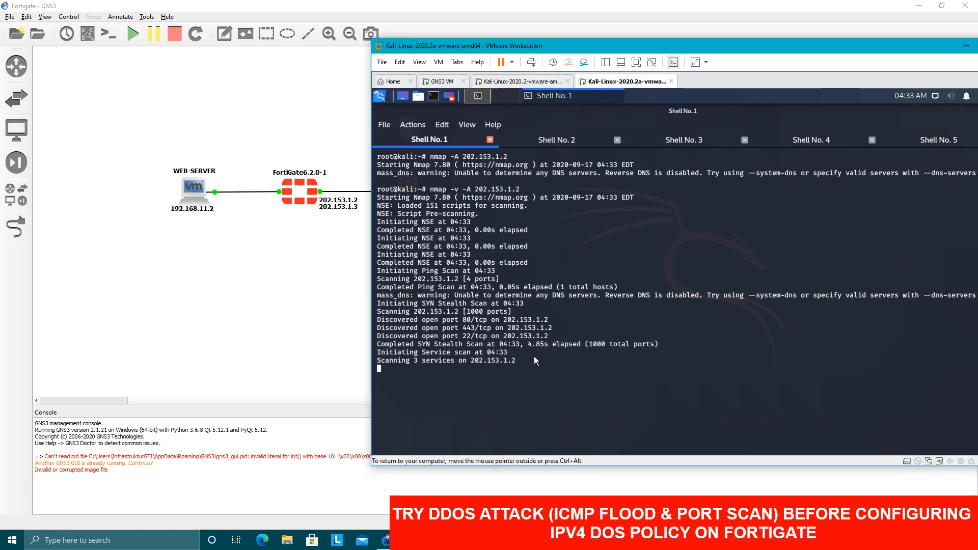
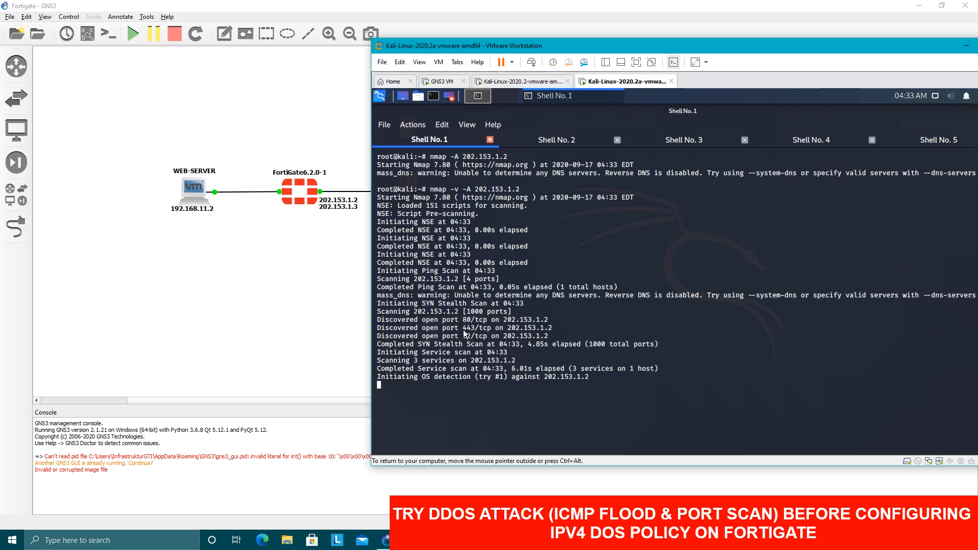
Highlight the port 80 text in the discovered open ports of the nmap output to review the scan of 202.153.1.2.
left_click_drag(439, 321, 470, 323)
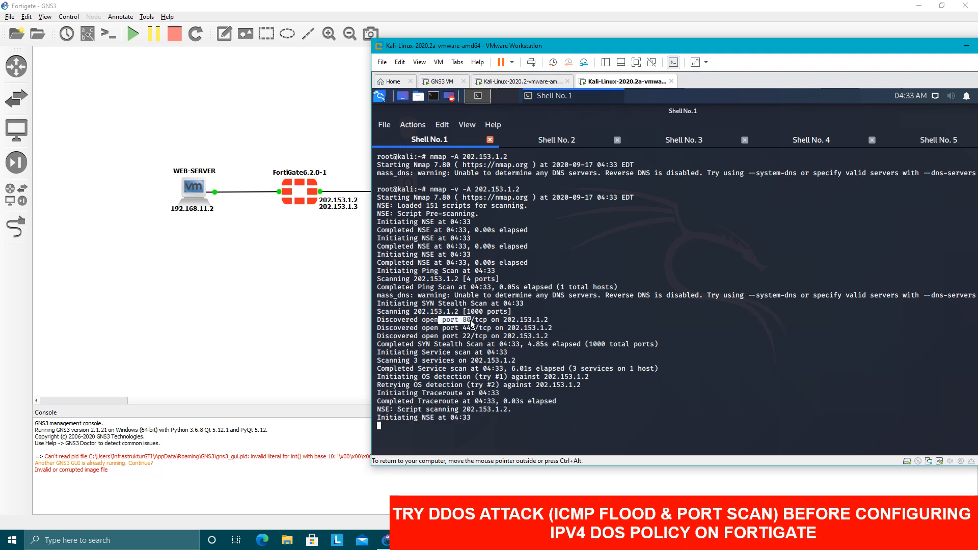
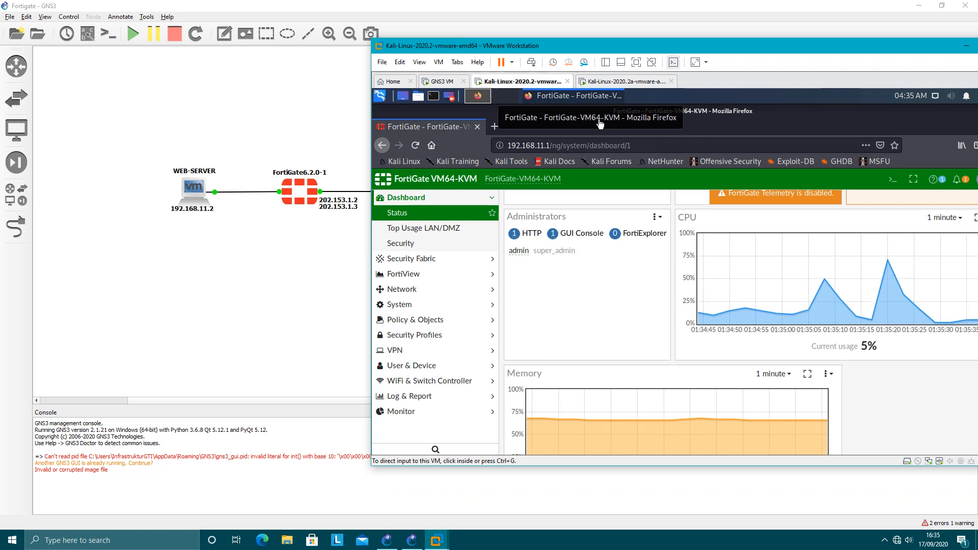
Check the CPU usage graph on the FortiGate status dashboard for the spikes over the last minute.
left_click_drag(688, 42, 632, 43)
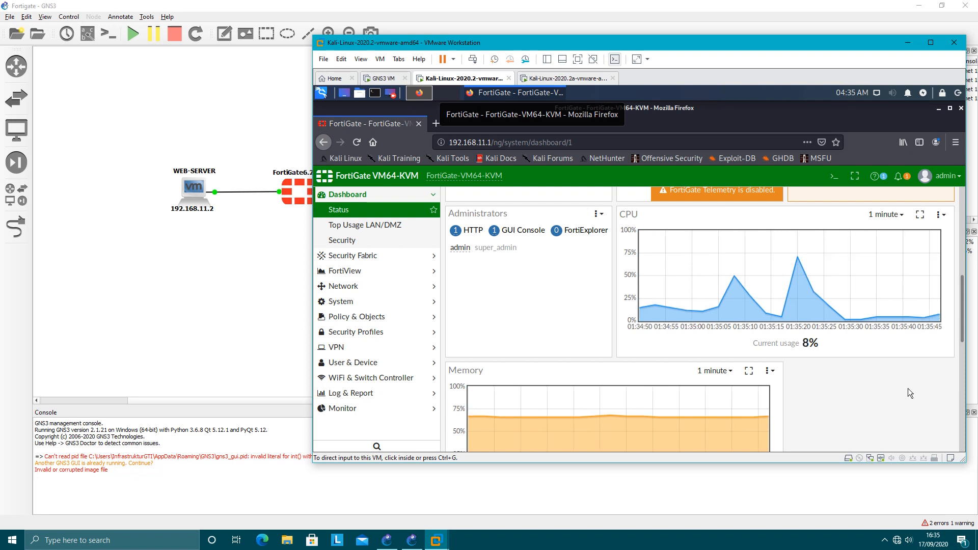
left_click(909, 349)
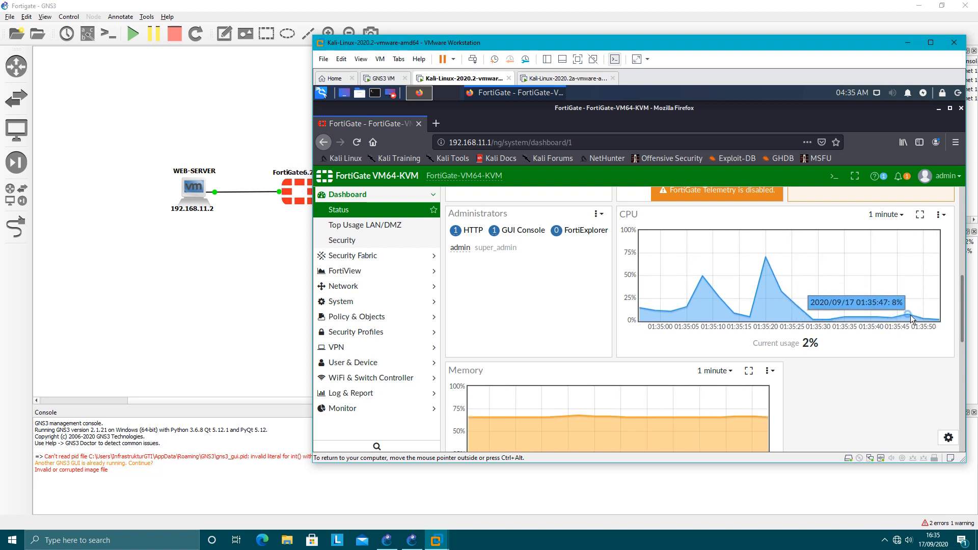
mouse_move(750, 258)
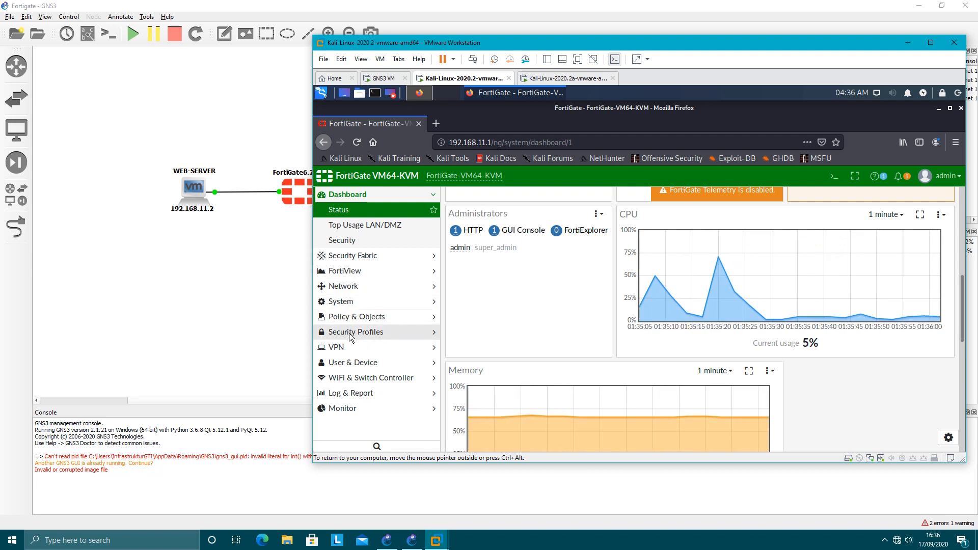
Check in the System Feature Visibility settings whether the DoS Policy feature is enabled.
left_click(352, 316)
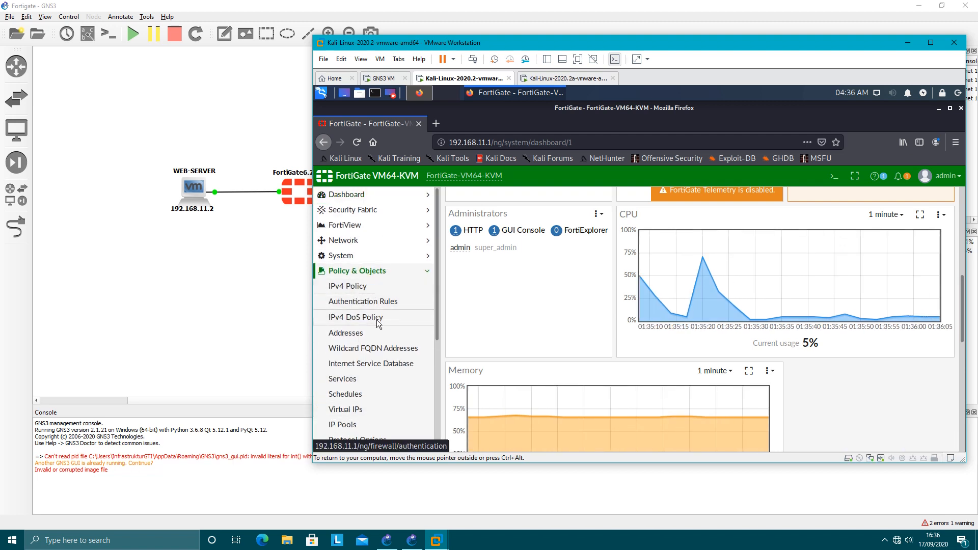
left_click(361, 255)
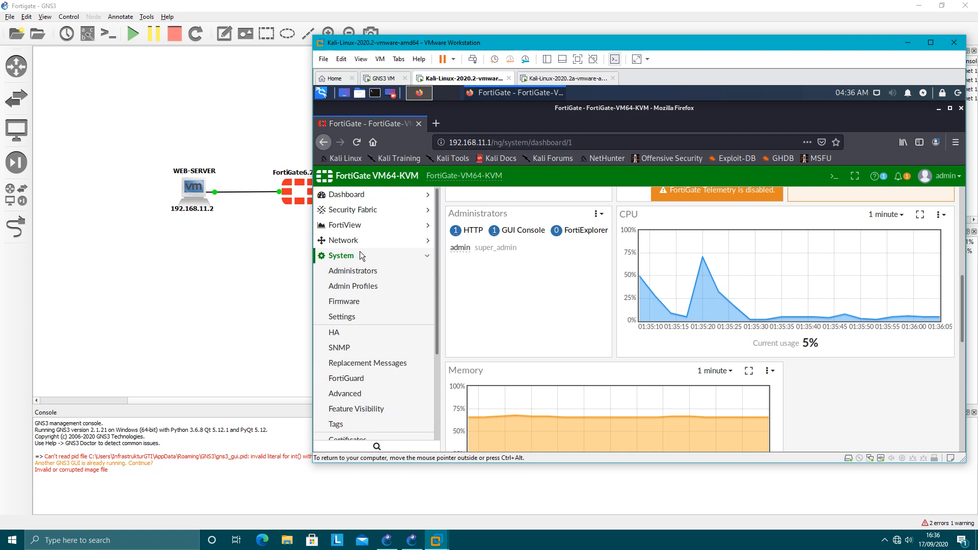
left_click_drag(465, 43, 514, 37)
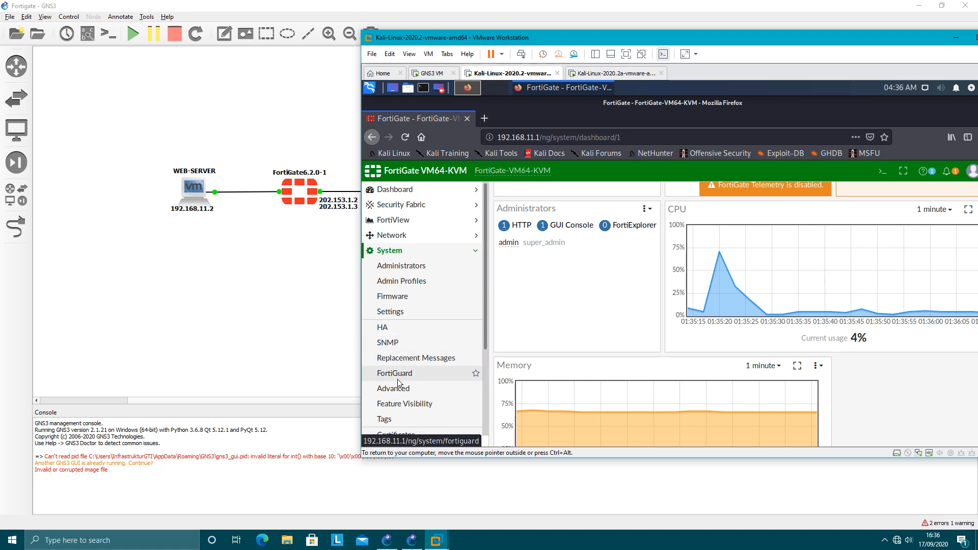
scroll(397, 402, "down", 2)
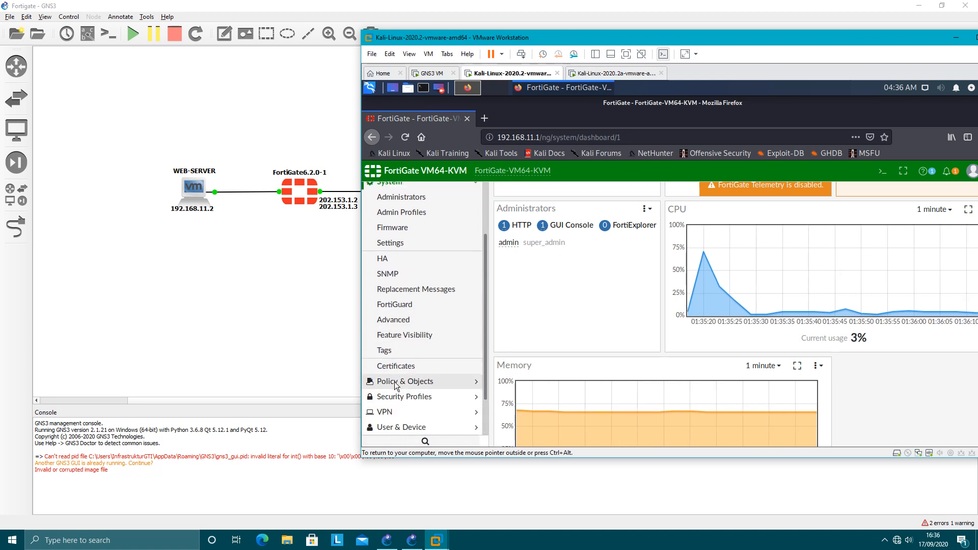
left_click(395, 384)
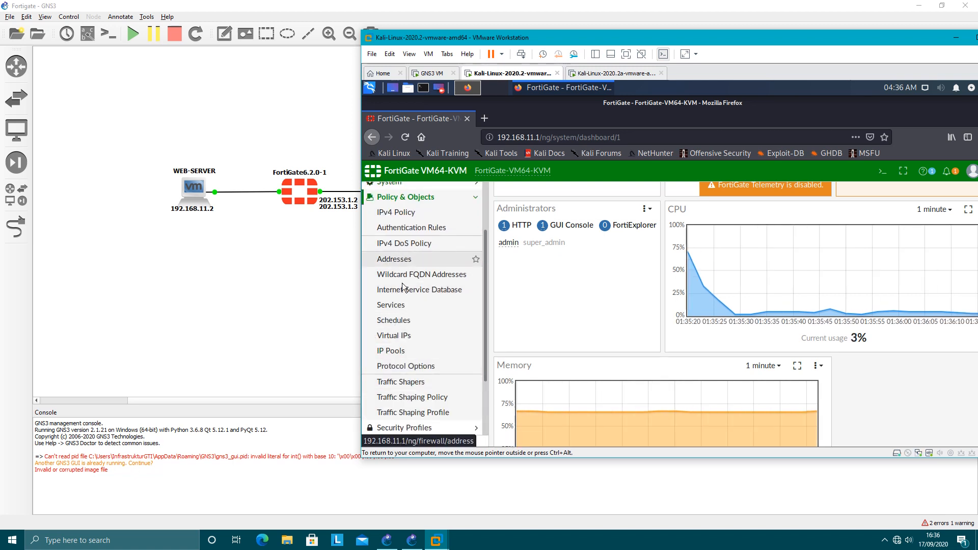
scroll(402, 263, "up", 2)
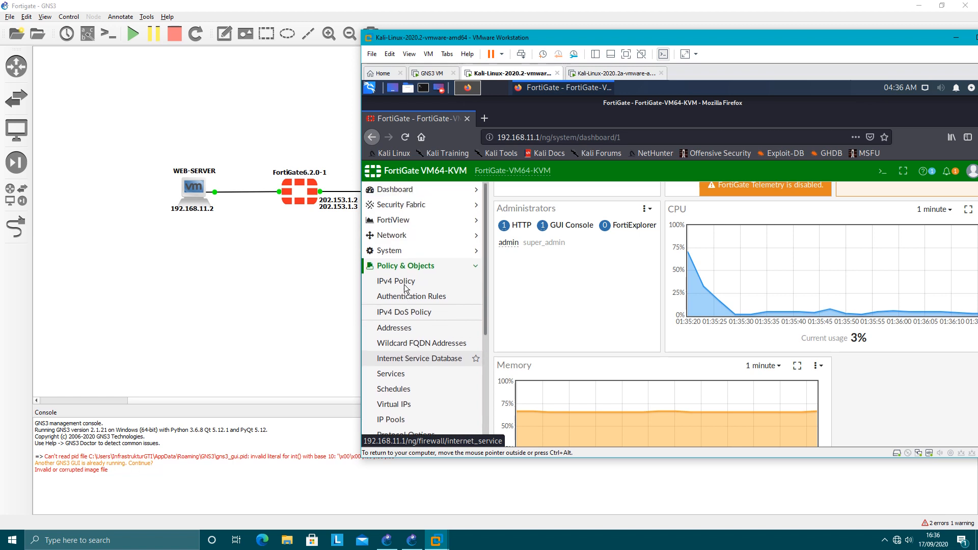
left_click(402, 251)
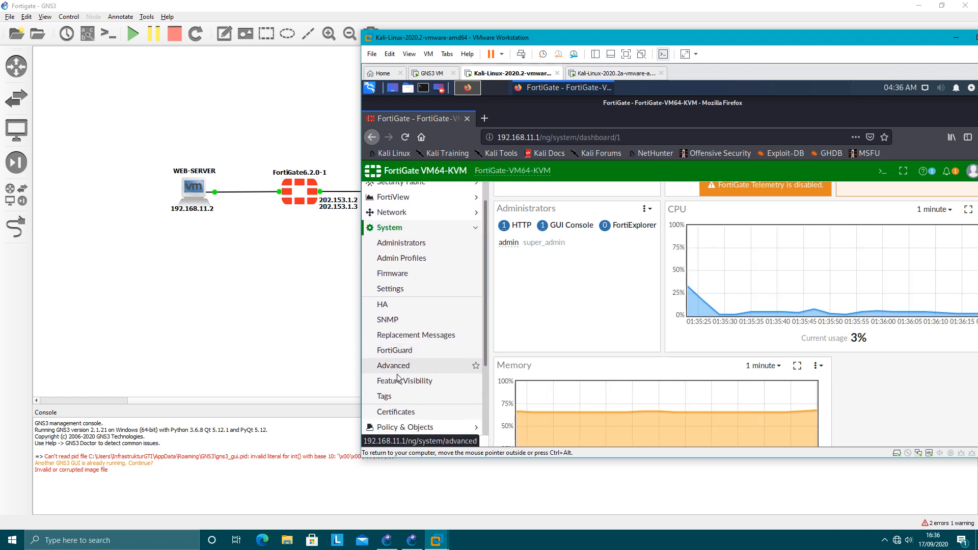
left_click(404, 382)
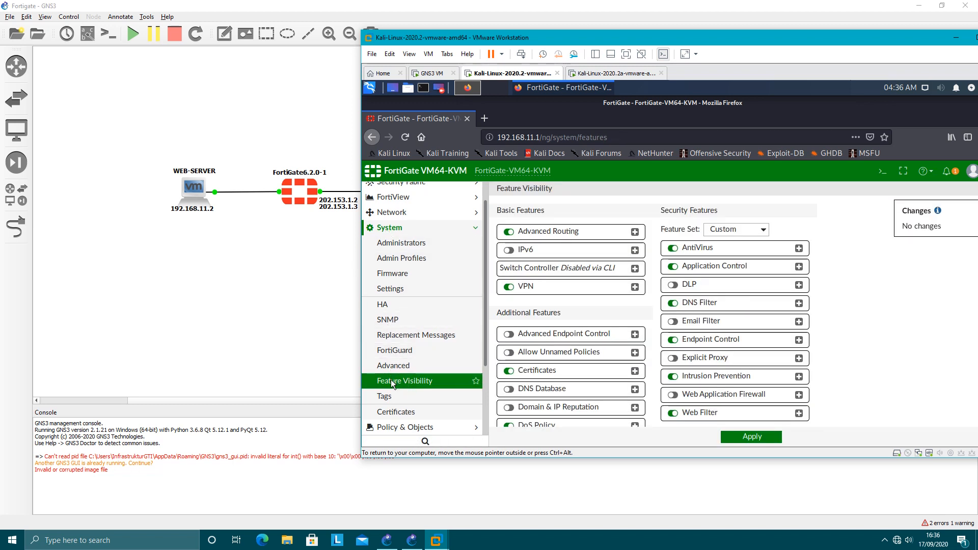
scroll(602, 309, "down", 1)
scroll(602, 310, "down", 3)
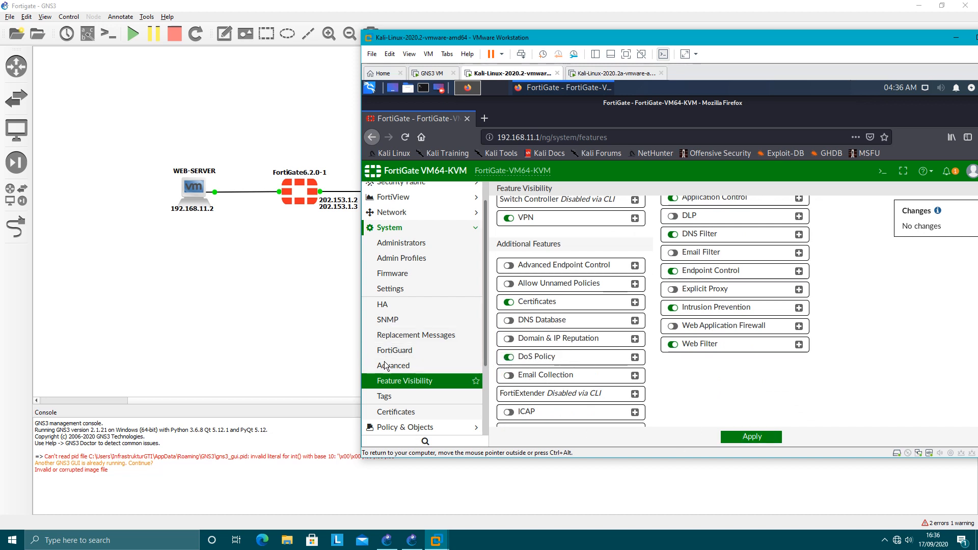
Go to the IPv4 DoS Policy list and start a new DoS policy.
left_click(399, 230)
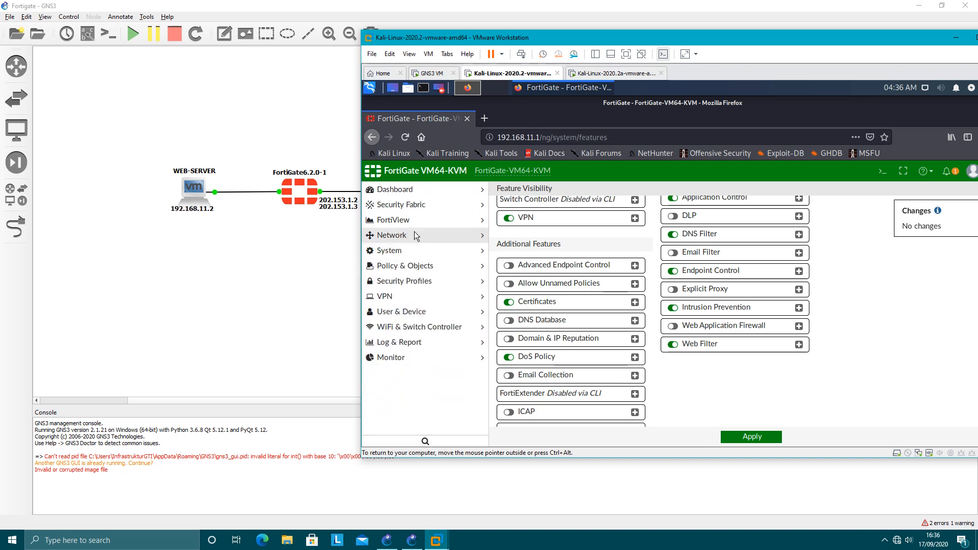
left_click(407, 265)
left_click(405, 318)
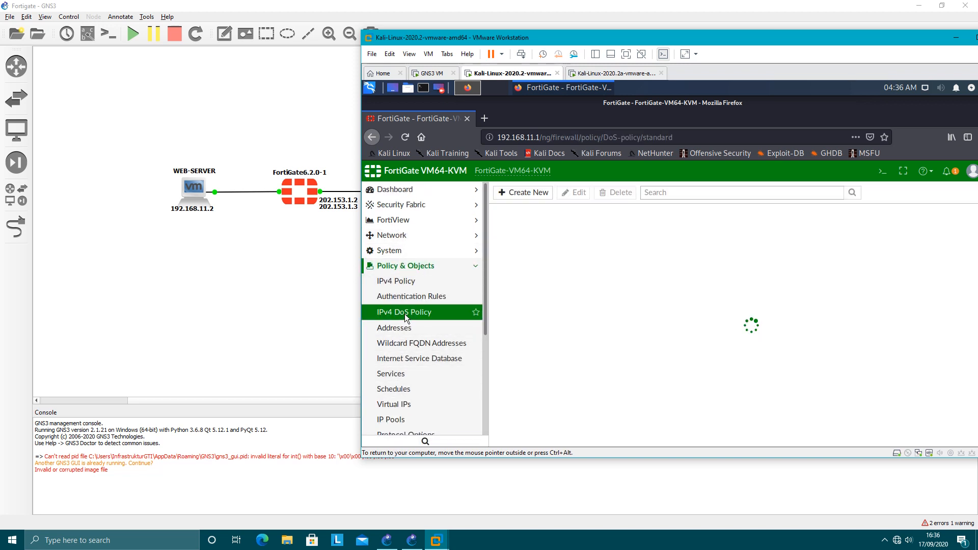
left_click_drag(638, 39, 573, 41)
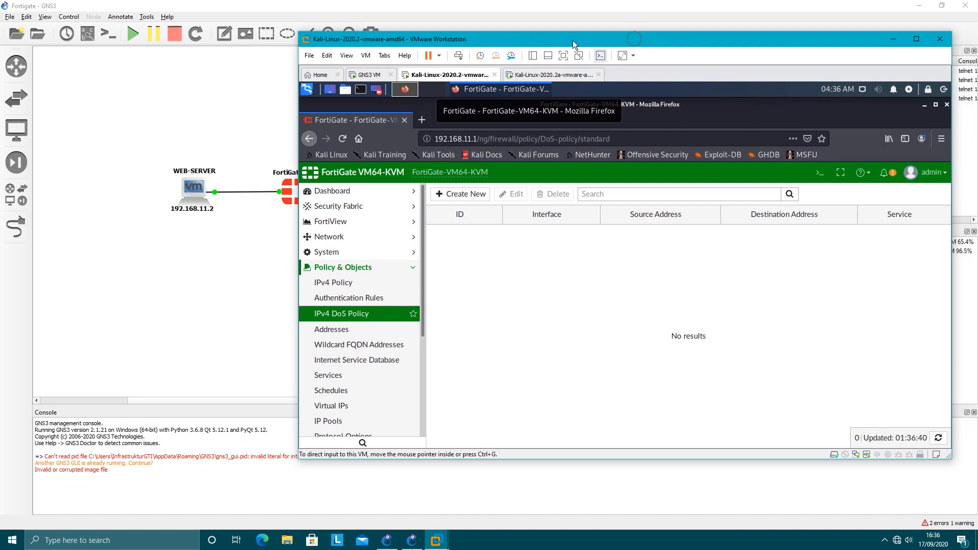
left_click(444, 193)
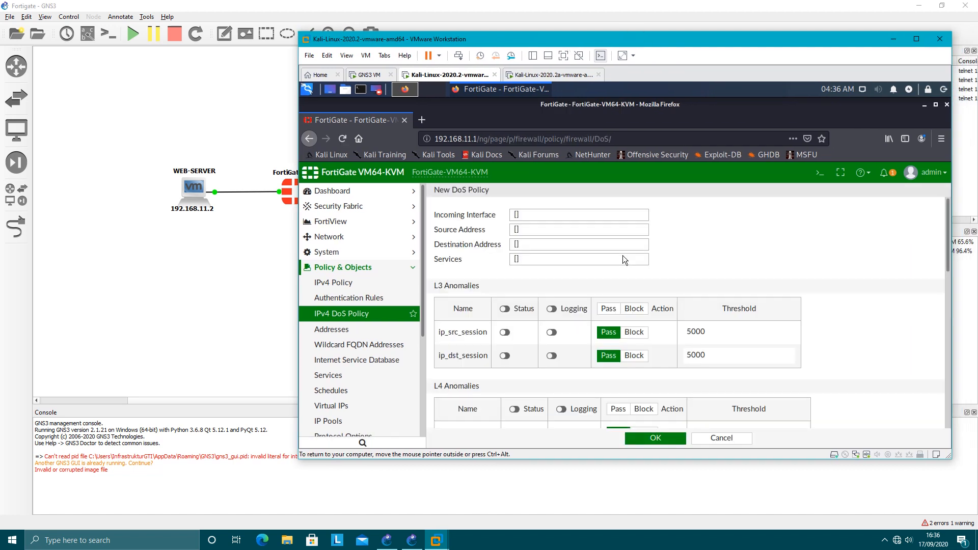
Set the new DoS policy's incoming interface to INTERNET-ISP (port1).
left_click(564, 215)
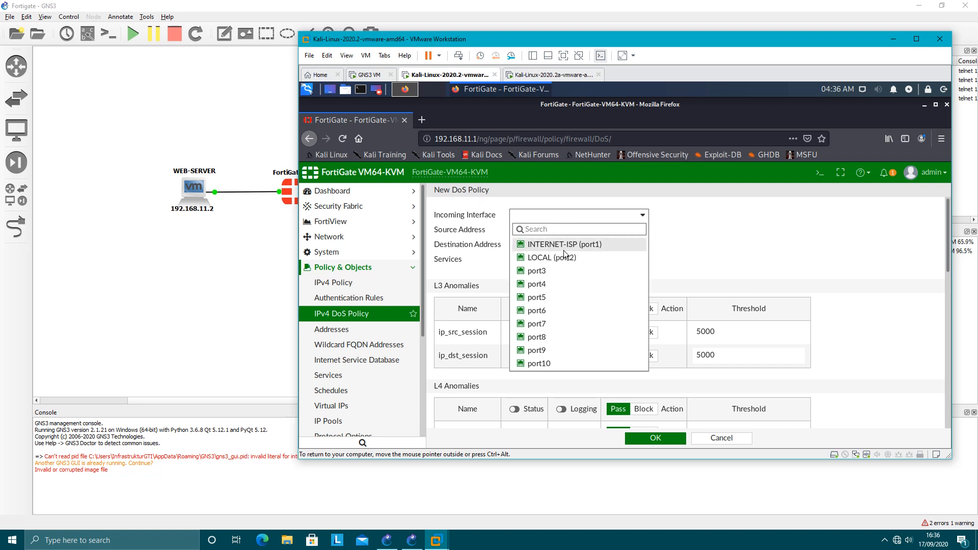
left_click_drag(510, 43, 610, 44)
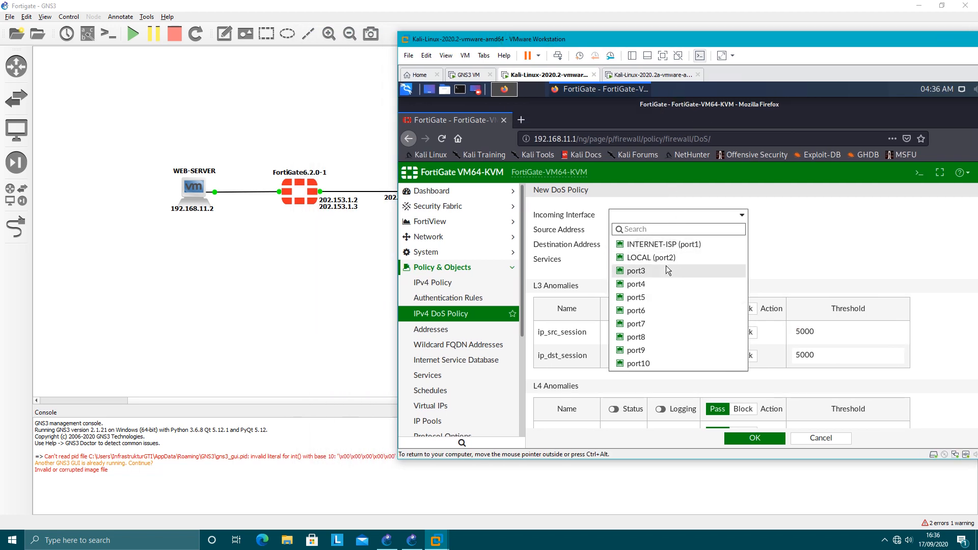
mouse_move(668, 249)
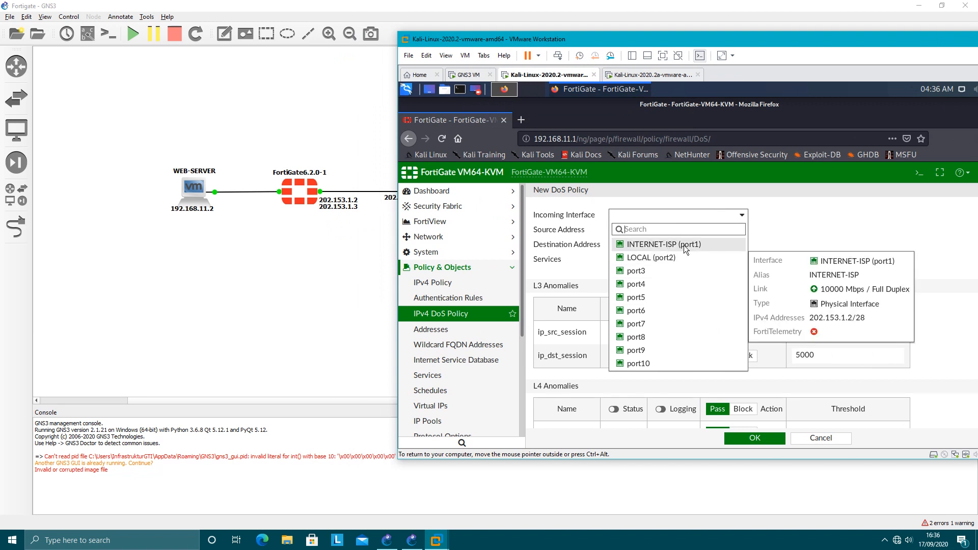
left_click(637, 243)
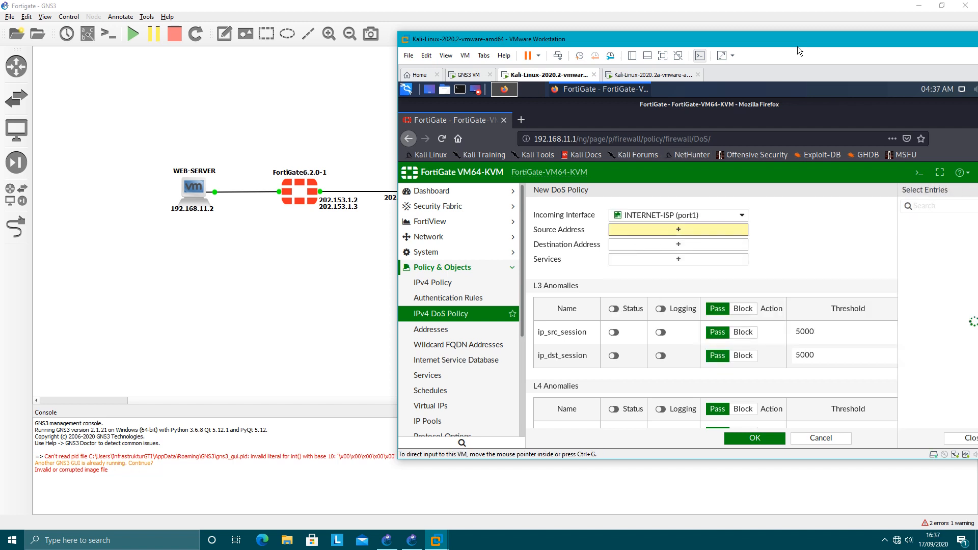
Set the policy's source address to all and its destination address to 202.153.1.0/28.
left_click_drag(796, 42, 727, 42)
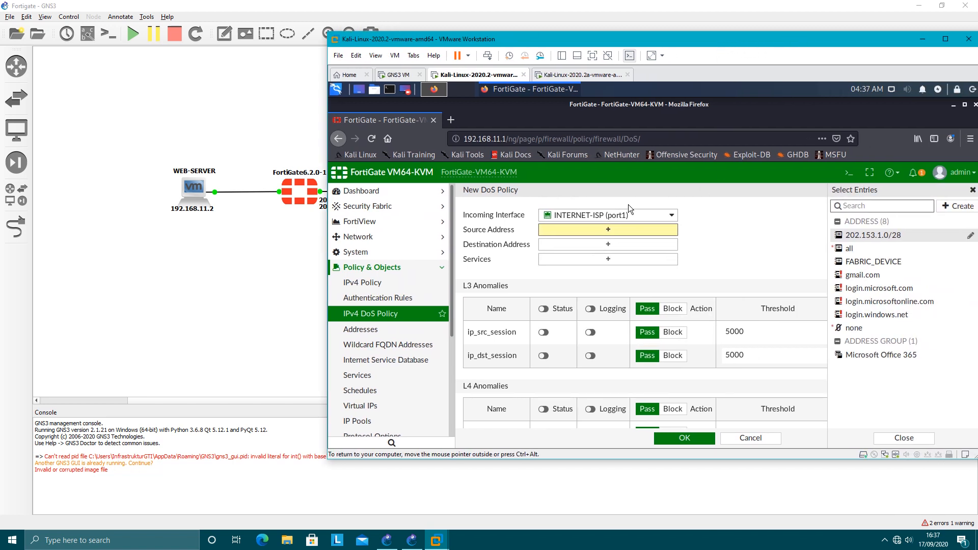
left_click(849, 248)
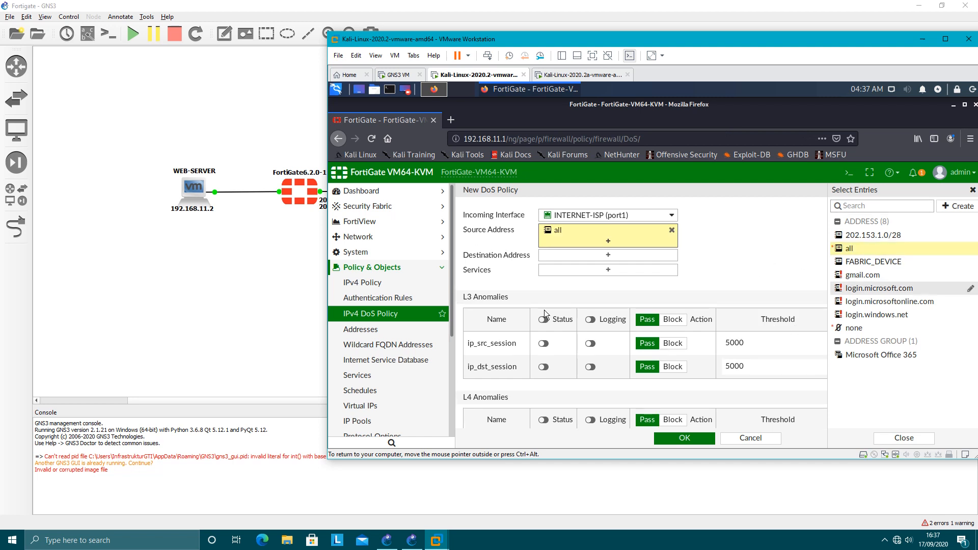
left_click(579, 256)
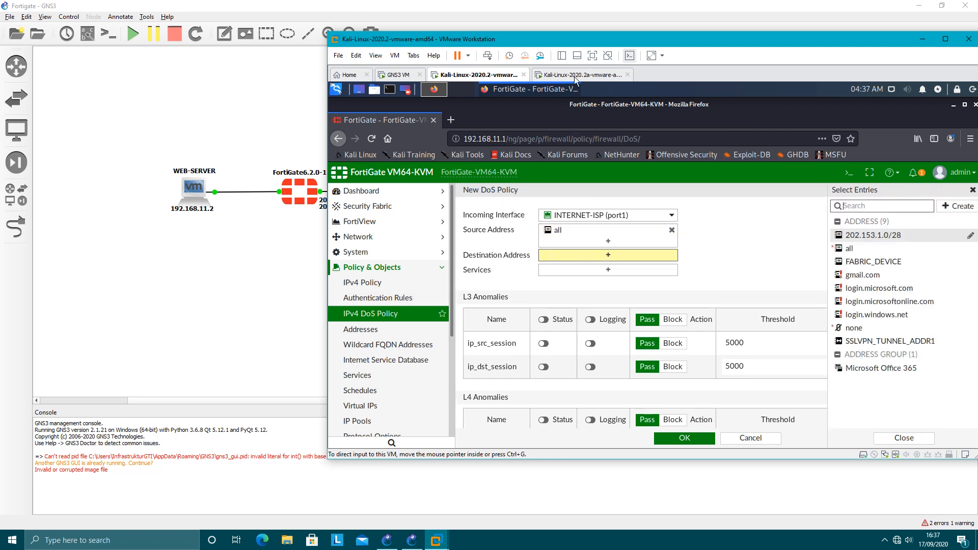
left_click_drag(595, 41, 644, 34)
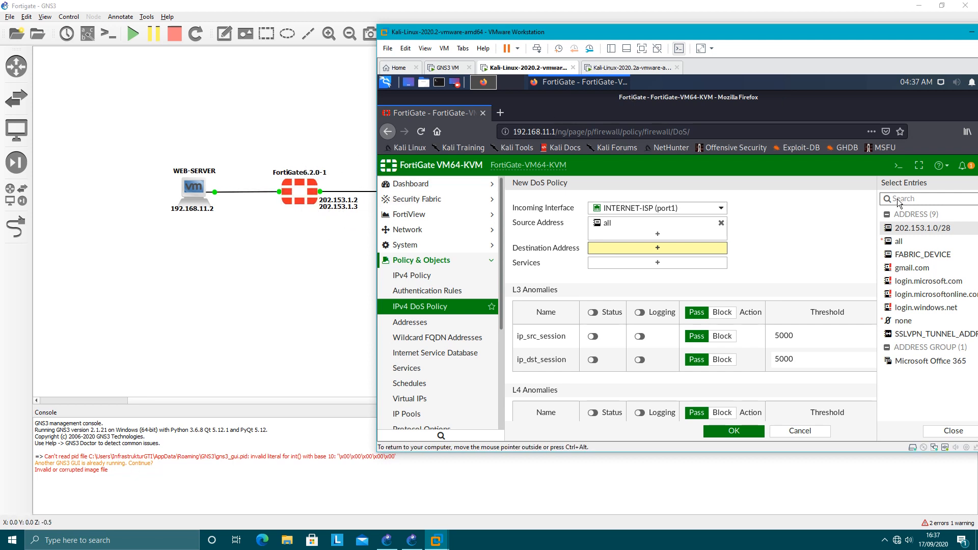
left_click_drag(867, 36, 797, 27)
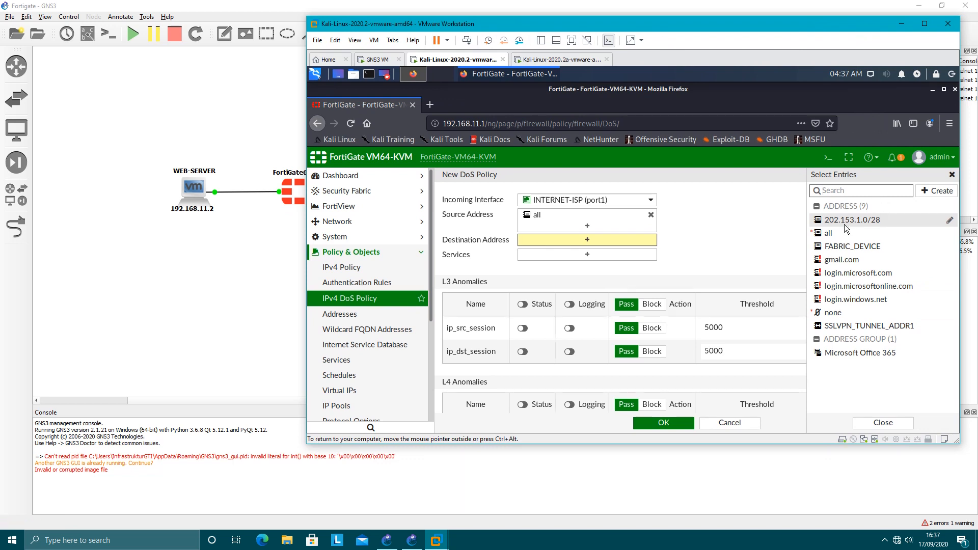
mouse_move(851, 222)
left_click(838, 220)
left_click(688, 252)
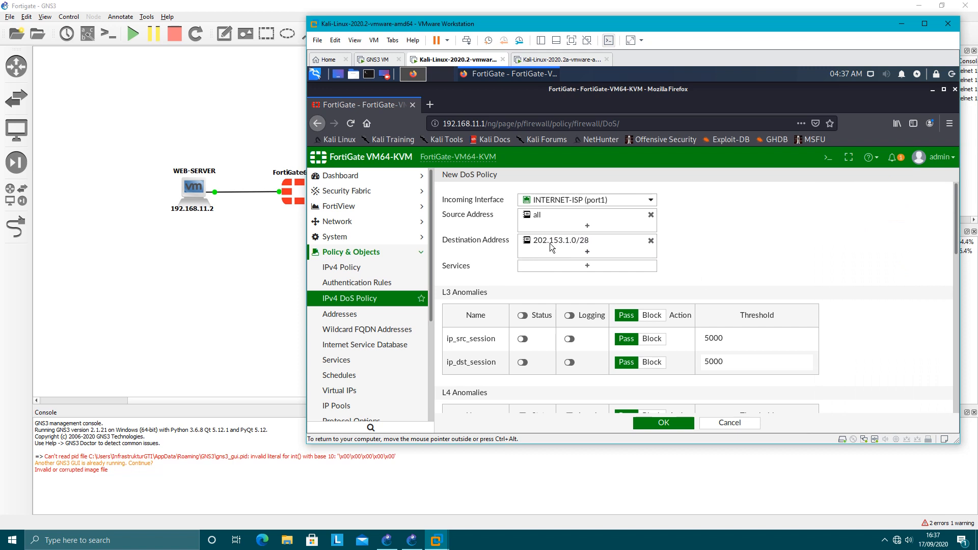
mouse_move(549, 243)
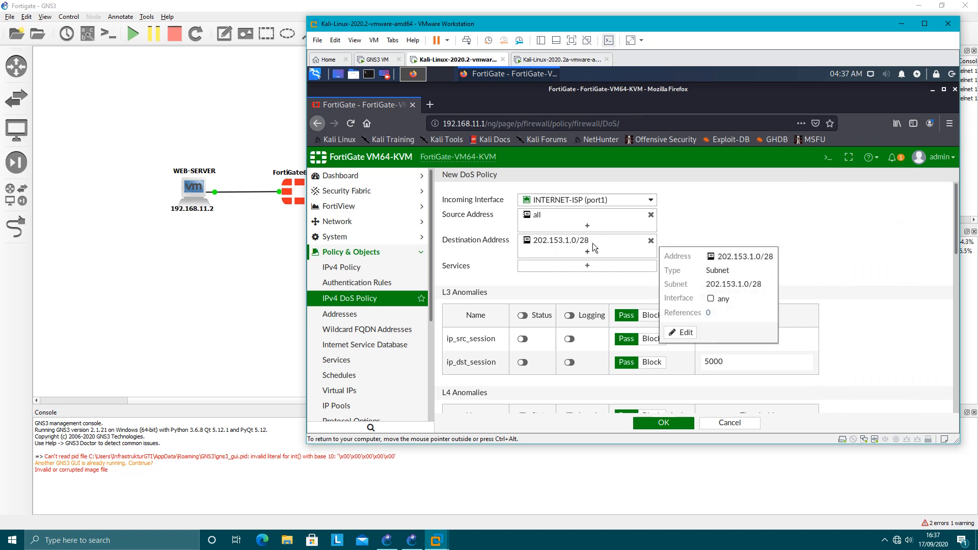
Add the ALL service to the DoS policy and close the service selection.
left_click(588, 264)
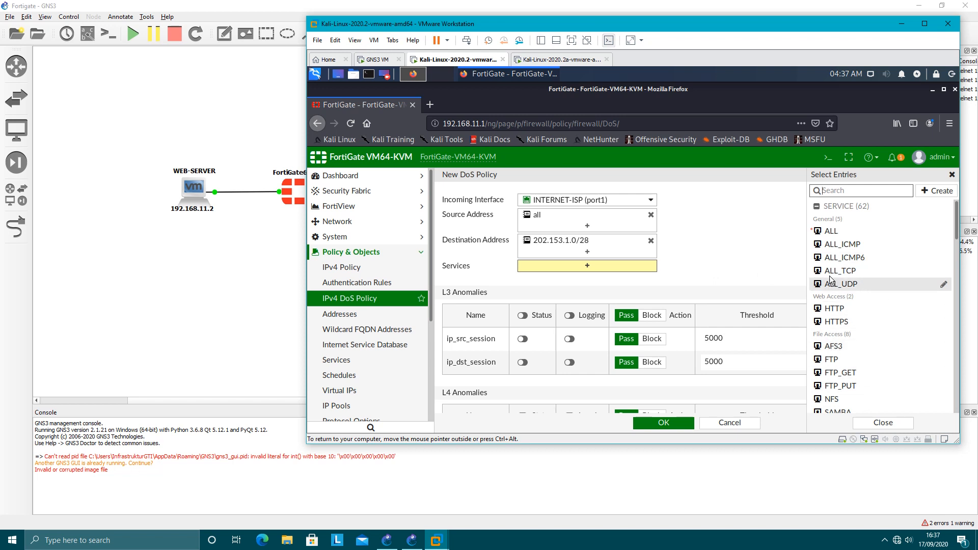
left_click(830, 232)
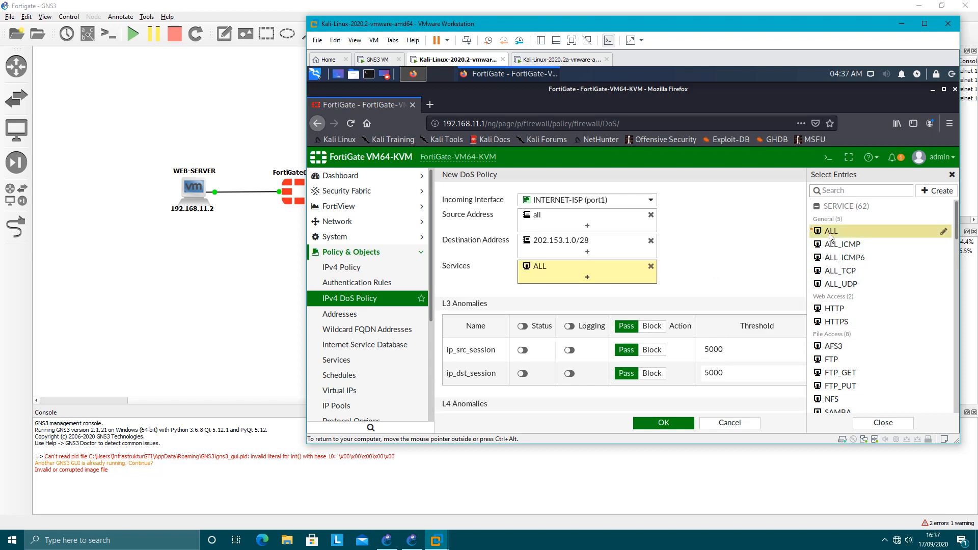
left_click(734, 249)
Enable the status of the L4 anomalies tcp_syn_flood, tcp_port_scan, udp_flood and udp_scan.
scroll(761, 237, "down", 2)
scroll(762, 241, "down", 1)
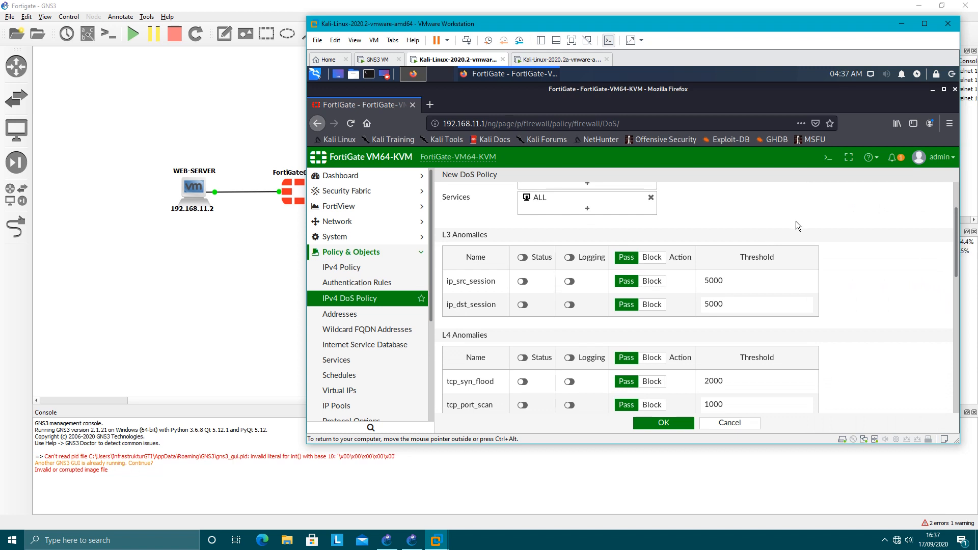
scroll(796, 221, "down", 2)
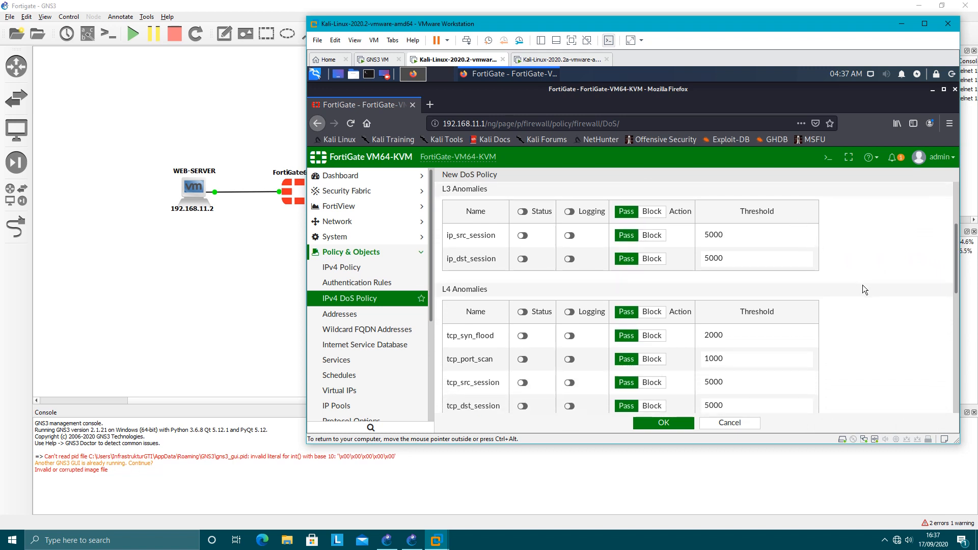
scroll(862, 285, "down", 2)
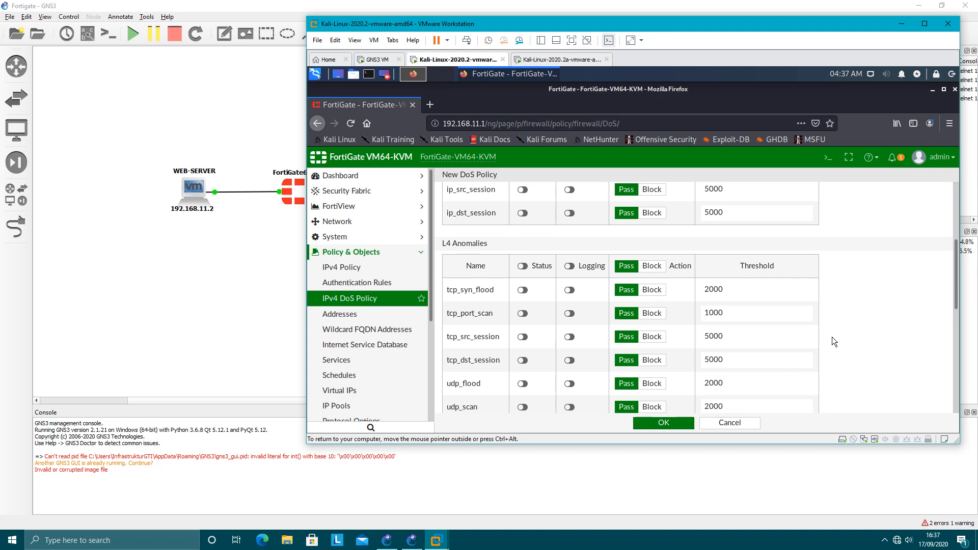
left_click(522, 290)
left_click(522, 313)
scroll(869, 309, "down", 3)
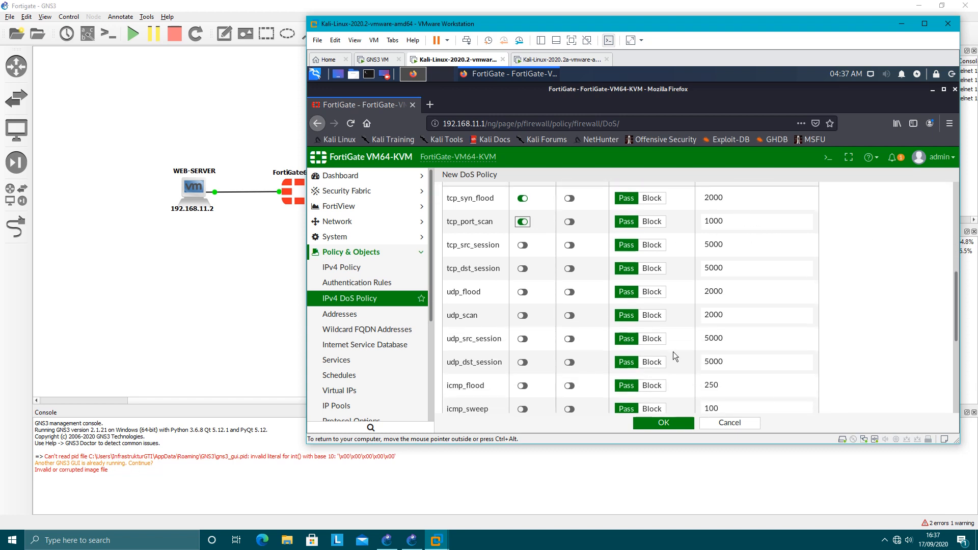
left_click(523, 316)
Enable the status of the L4 anomalies icmp_flood, icmp_sweep, sctp_flood and sctp_scan.
scroll(524, 336, "down", 2)
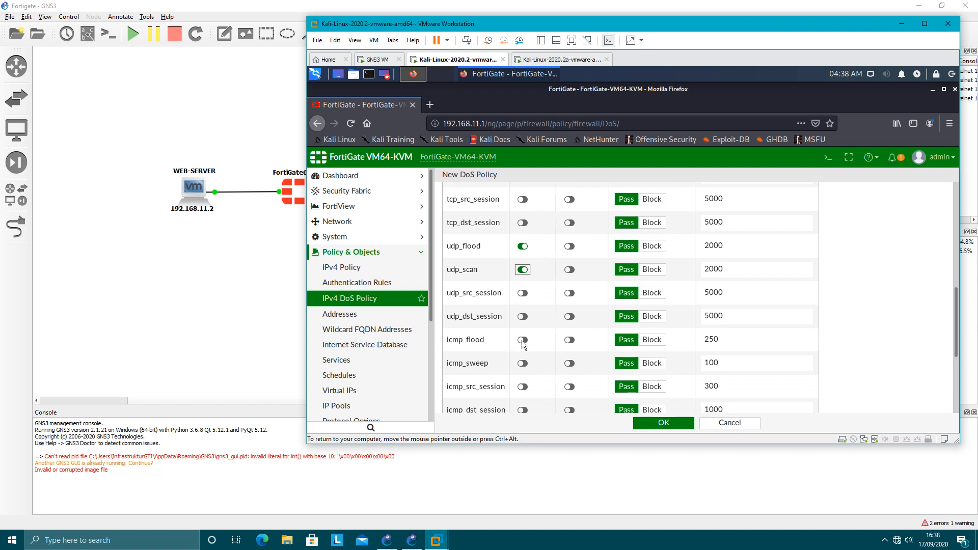
left_click(524, 340)
left_click(525, 359)
scroll(527, 366, "down", 1)
scroll(526, 368, "down", 3)
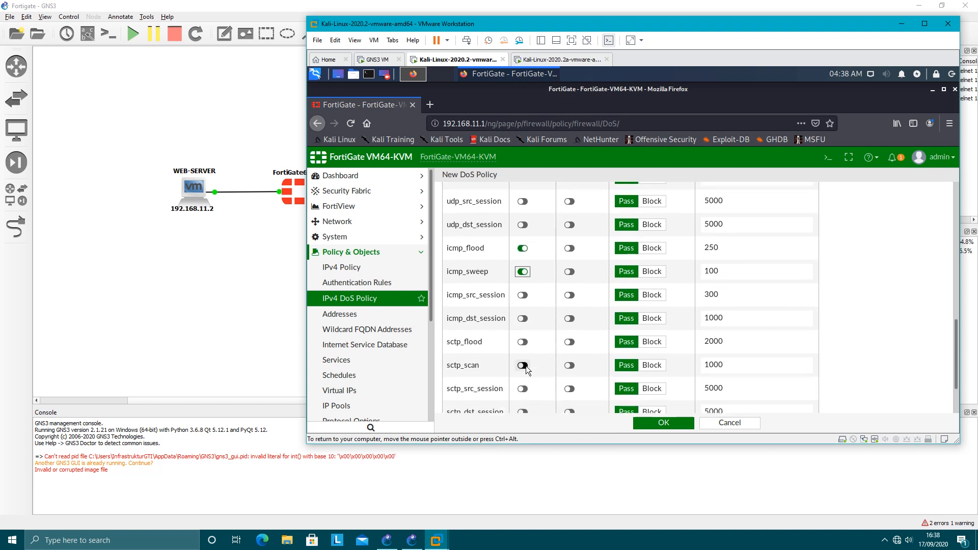
left_click(523, 342)
Enable logging for the L4 anomalies tcp_syn_flood, tcp_port_scan, udp_flood and udp_scan.
scroll(872, 340, "up", 7)
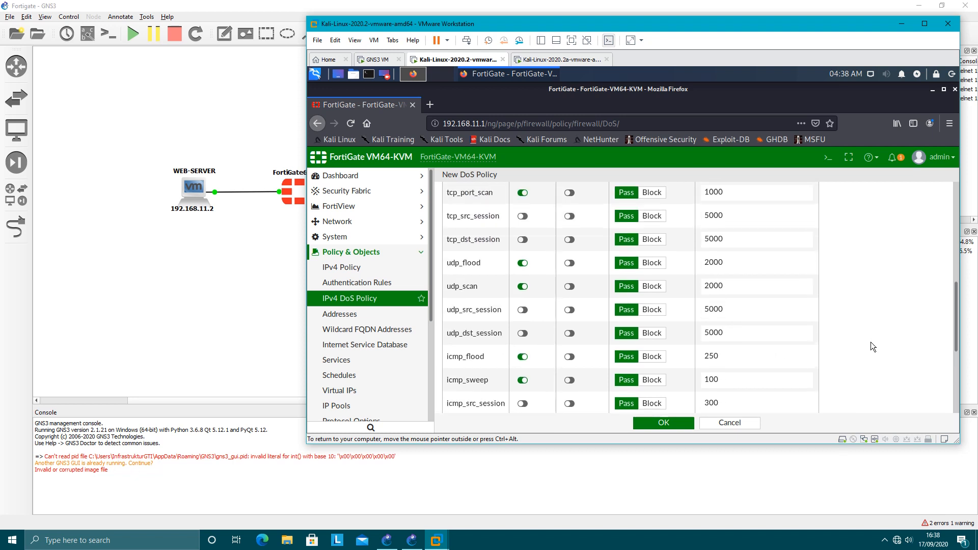
left_click(569, 243)
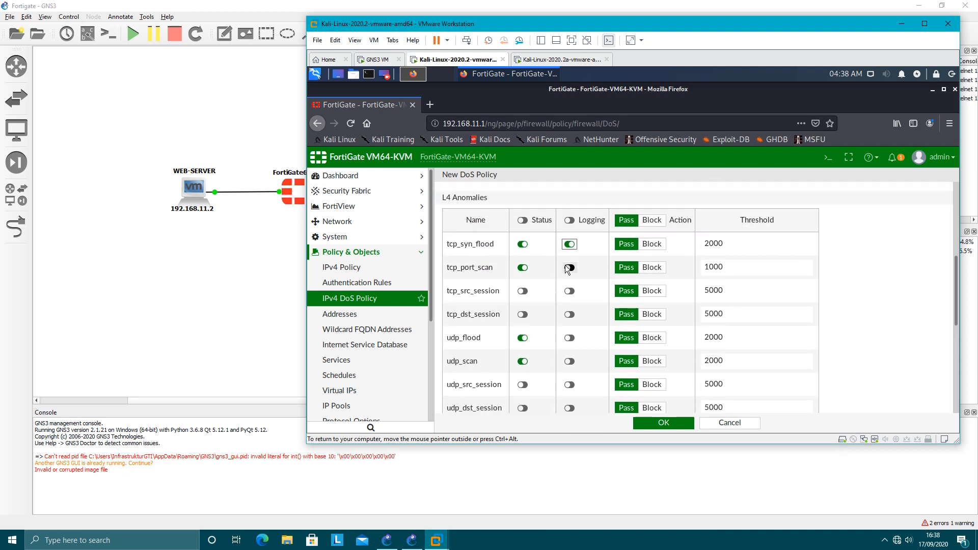
left_click(569, 267)
left_click(568, 339)
scroll(569, 331, "down", 2)
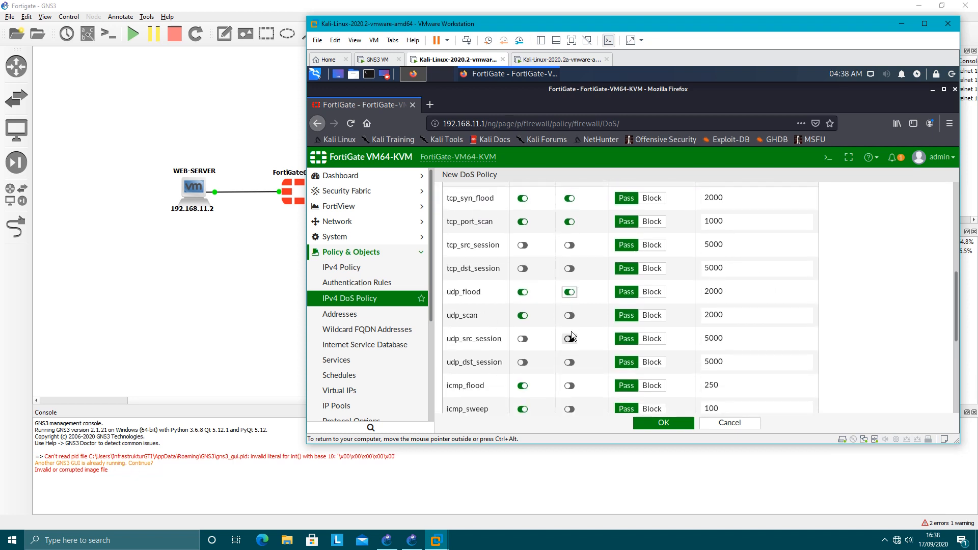
left_click(570, 318)
Enable logging for the L4 anomalies icmp_flood, icmp_sweep, sctp_flood and sctp_scan.
scroll(572, 318, "down", 2)
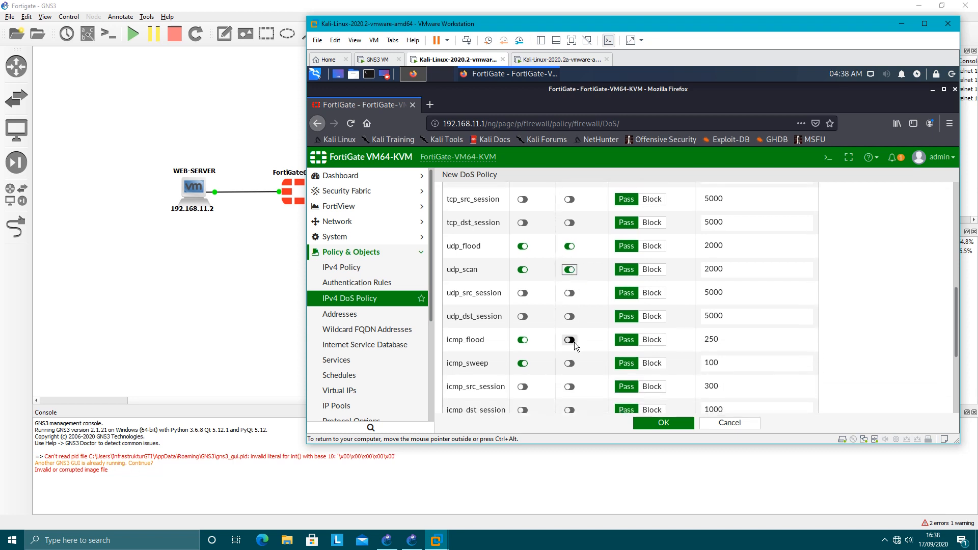
left_click(570, 340)
left_click(571, 363)
scroll(576, 377, "down", 2)
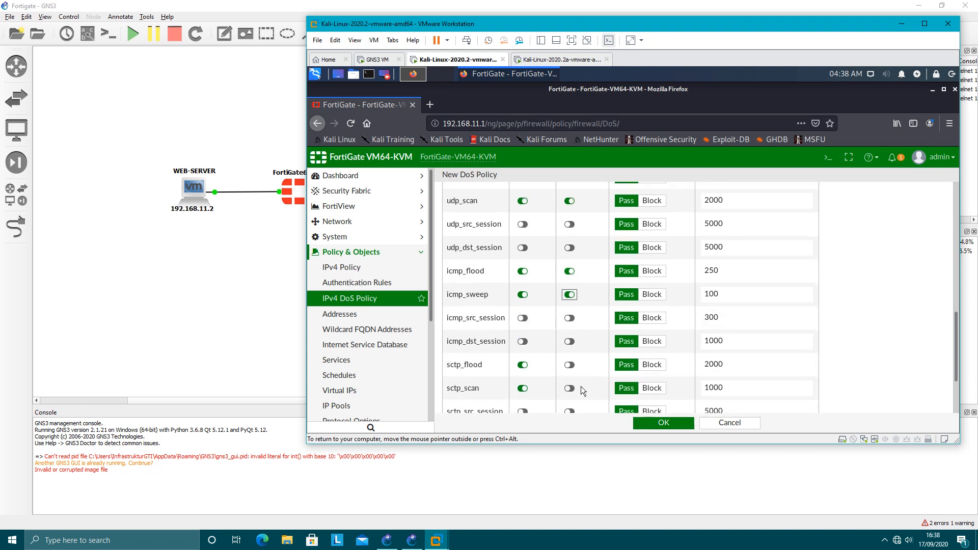
left_click(568, 366)
left_click(570, 388)
scroll(570, 386, "down", 2)
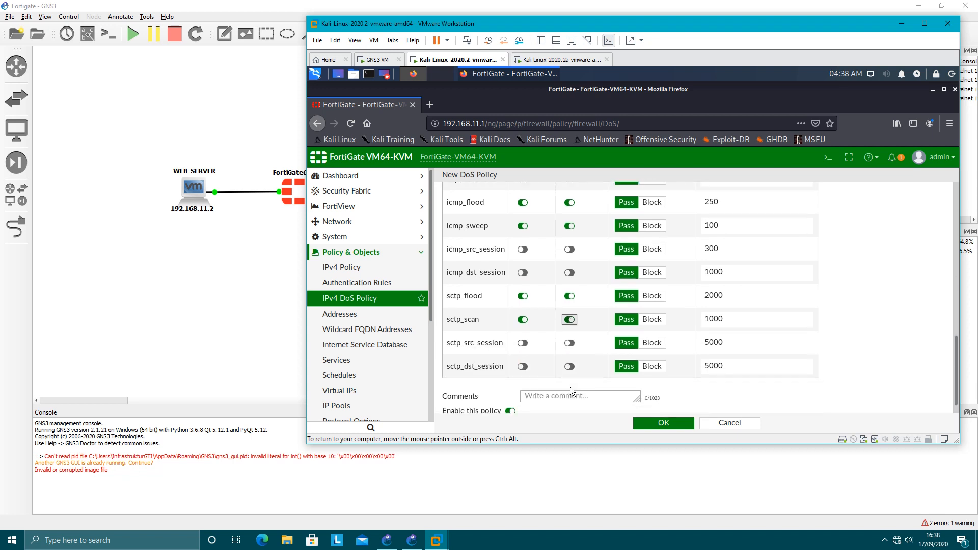
Review the L4 anomalies' actions and thresholds and save the new DoS policy with the Pass action kept.
scroll(839, 349, "up", 5)
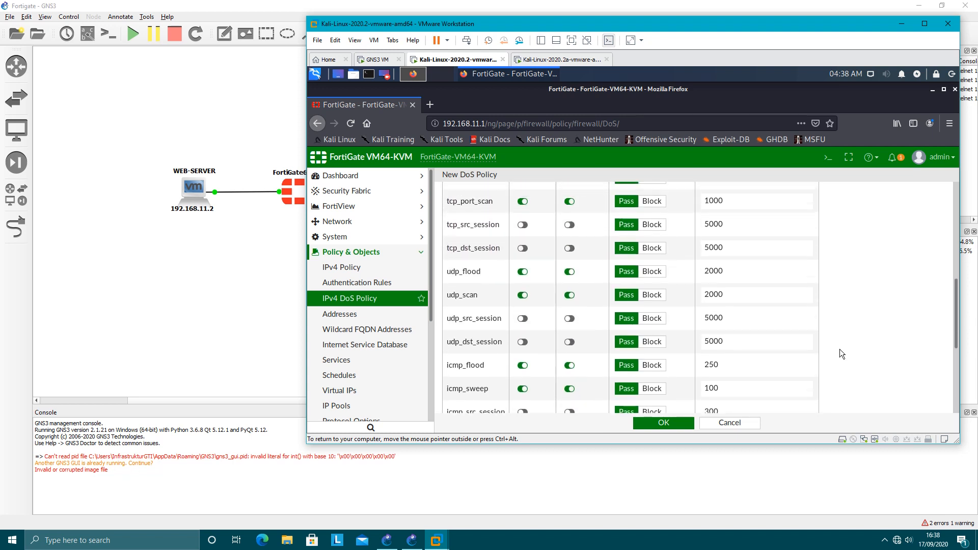
scroll(840, 349, "up", 2)
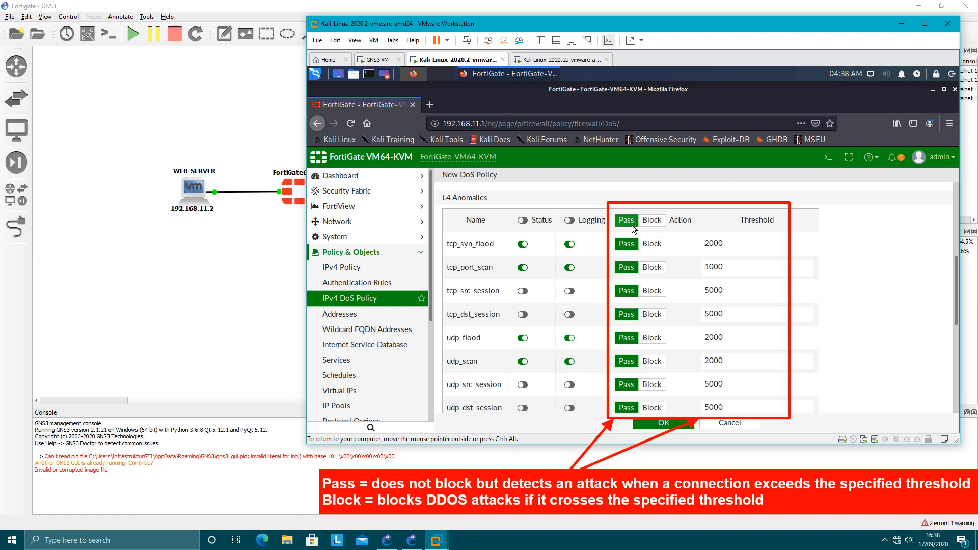
scroll(814, 243, "down", 2)
scroll(832, 267, "up", 2)
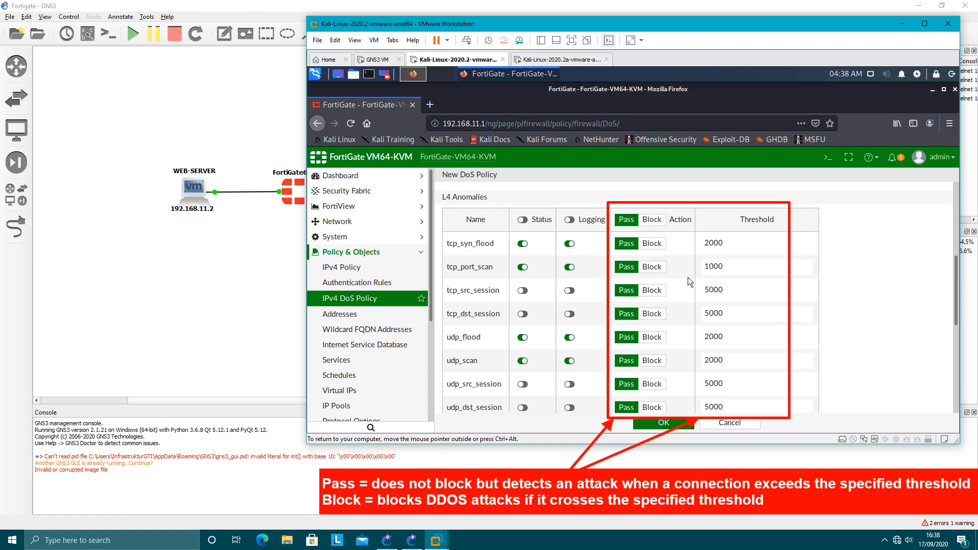
scroll(614, 374, "down", 3)
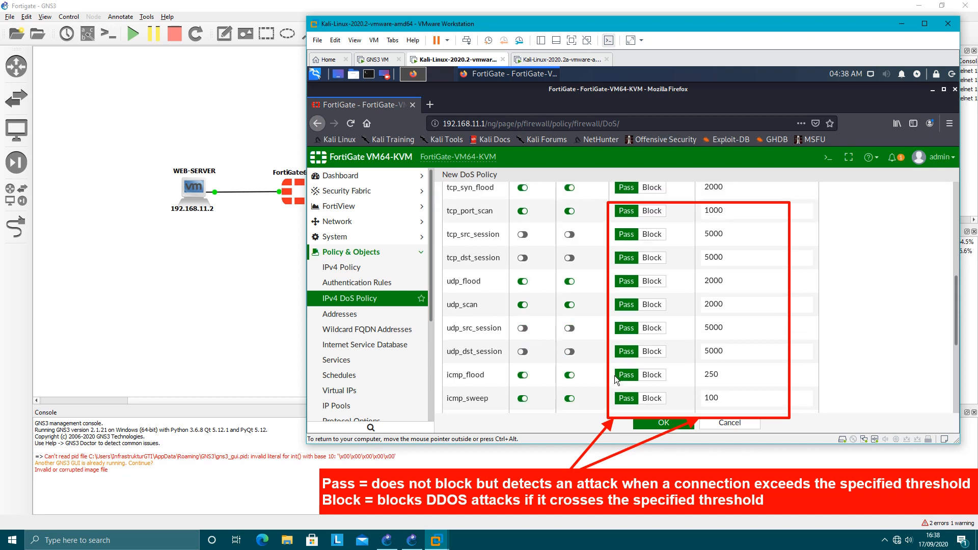
left_click(655, 425)
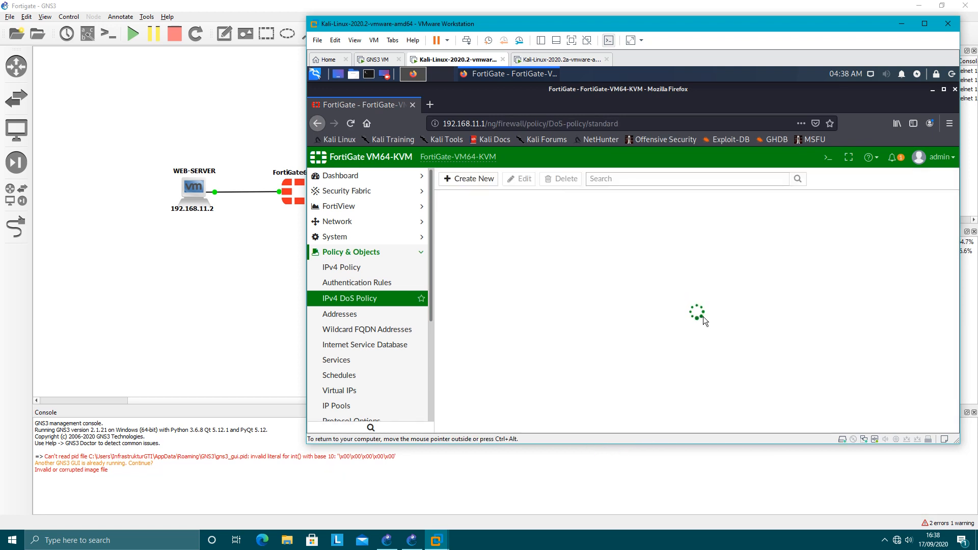
left_click(364, 254)
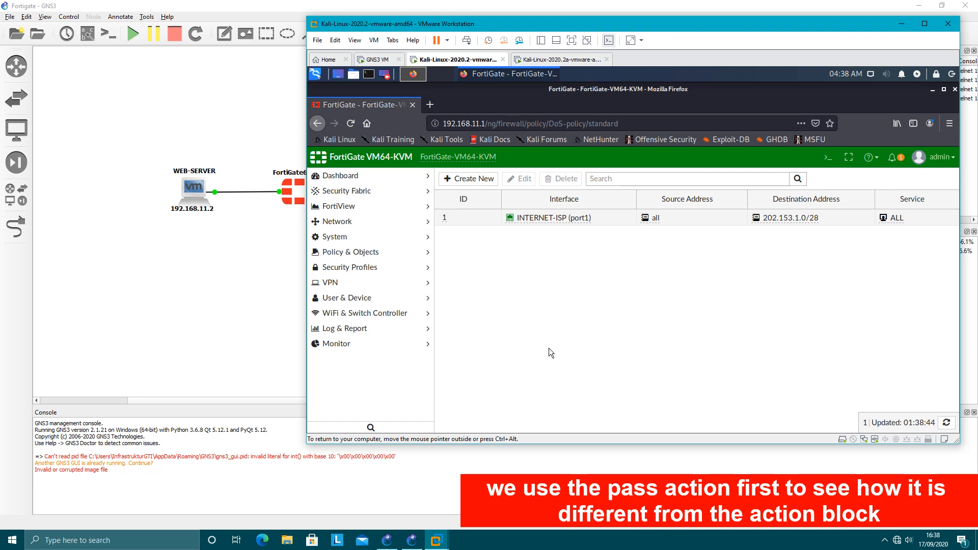
Switch to the Kali-Linux-2020.2a virtual machine and recall the command nmap -v -A 202.153.1.2 in Shell No. 1.
left_click(576, 60)
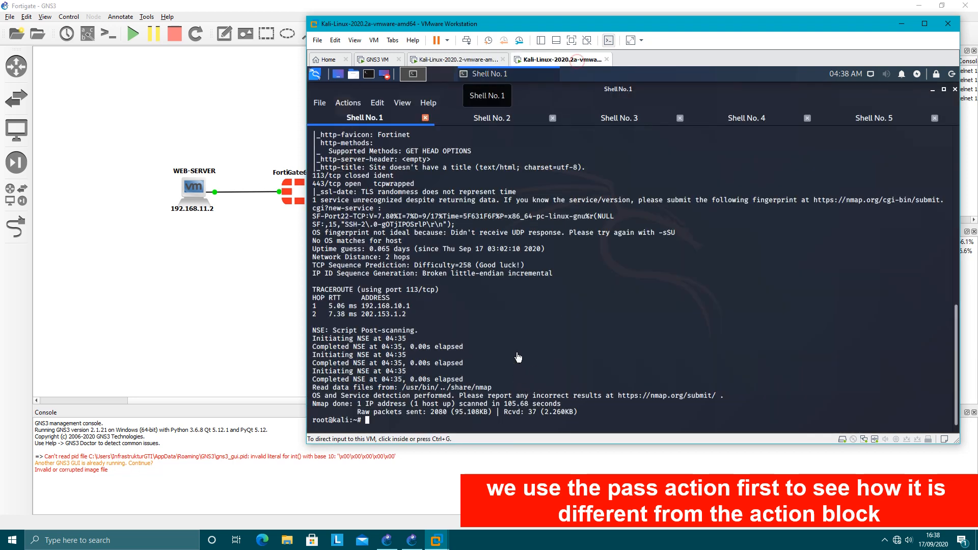
key("Up")
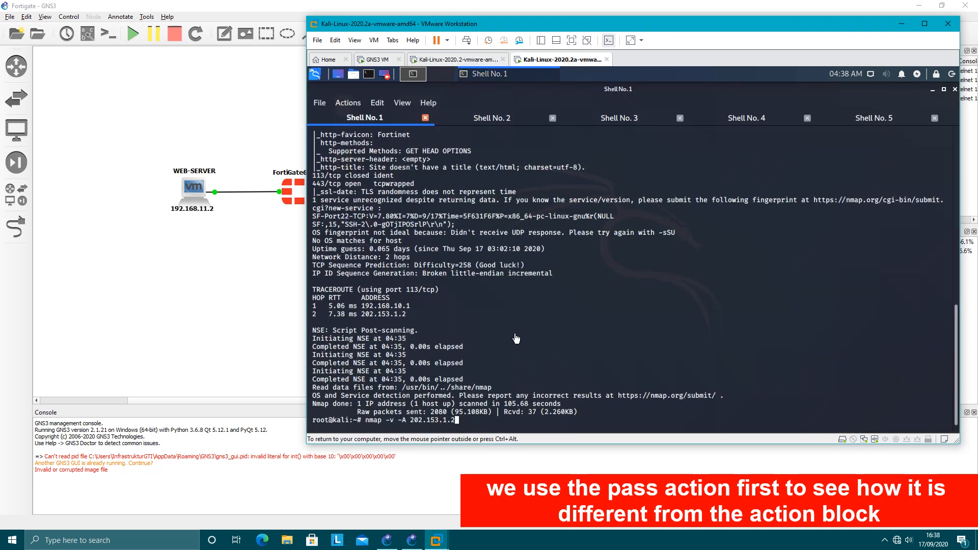
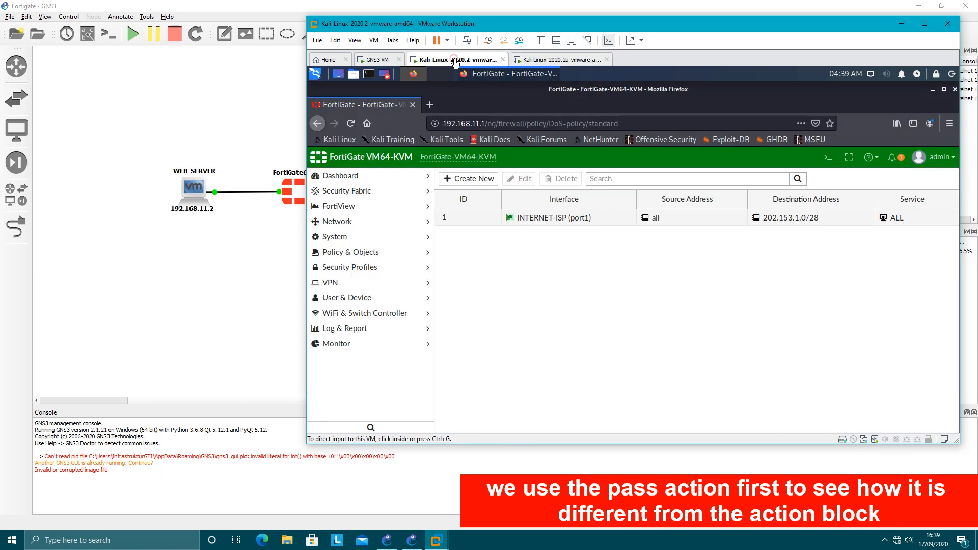
Open the FortiGate status dashboard and examine the CPU usage graph during the ICMP flood.
left_click(359, 179)
left_click(355, 198)
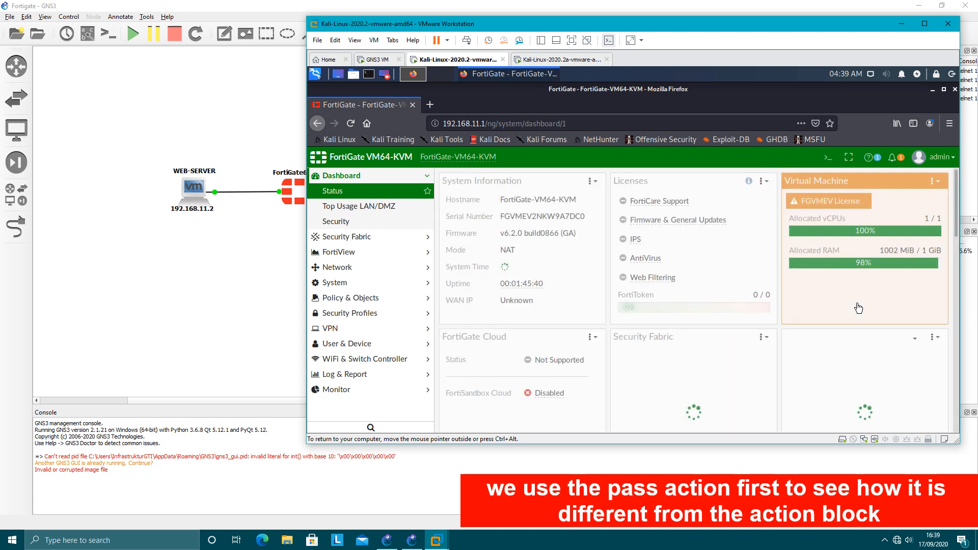
scroll(859, 309, "down", 5)
scroll(858, 308, "down", 1)
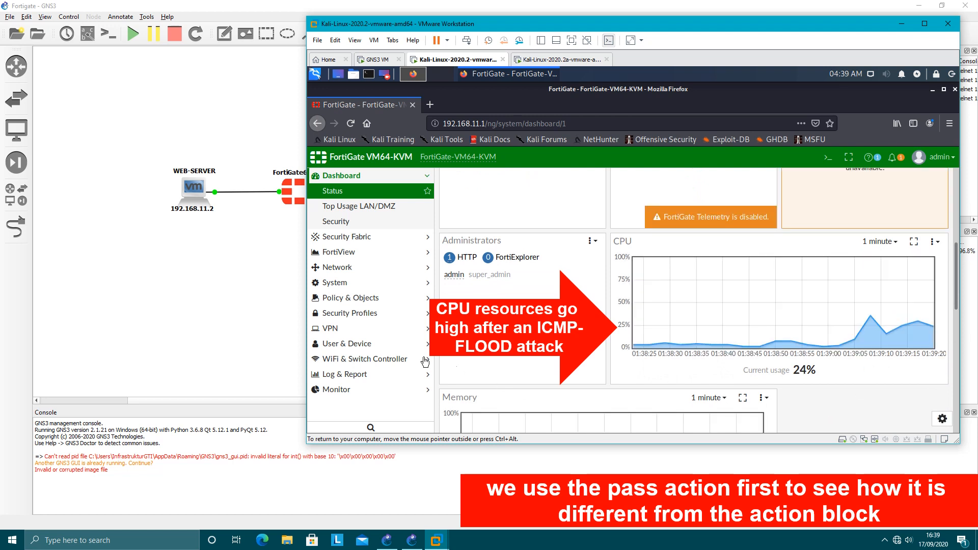
Open the Anomaly log and display the details of the icmp_flood entry.
left_click(346, 378)
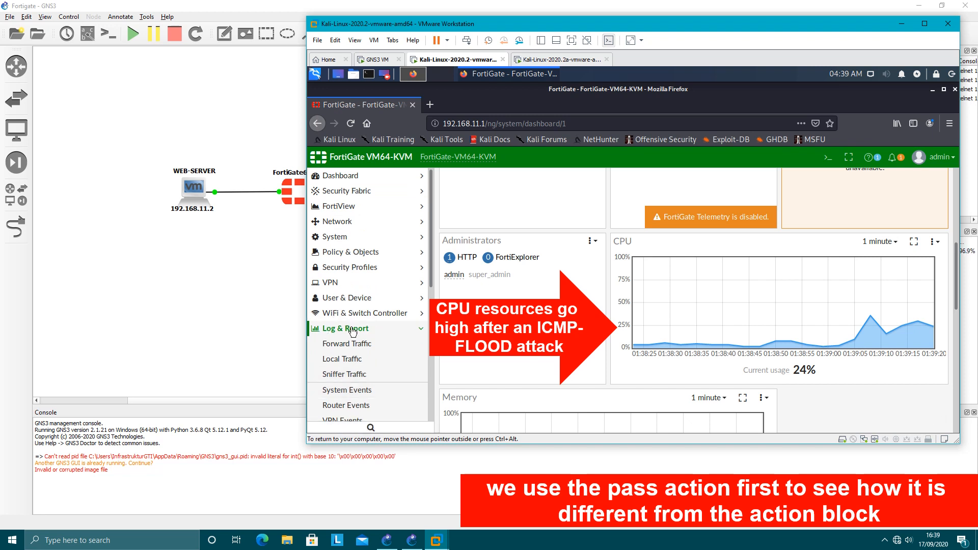
scroll(352, 331, "down", 3)
scroll(374, 346, "down", 3)
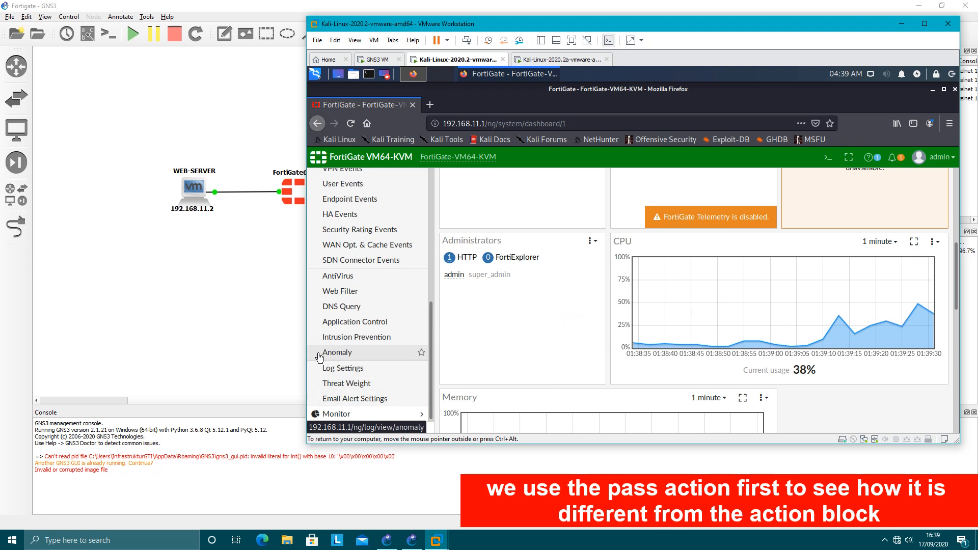
left_click(342, 356)
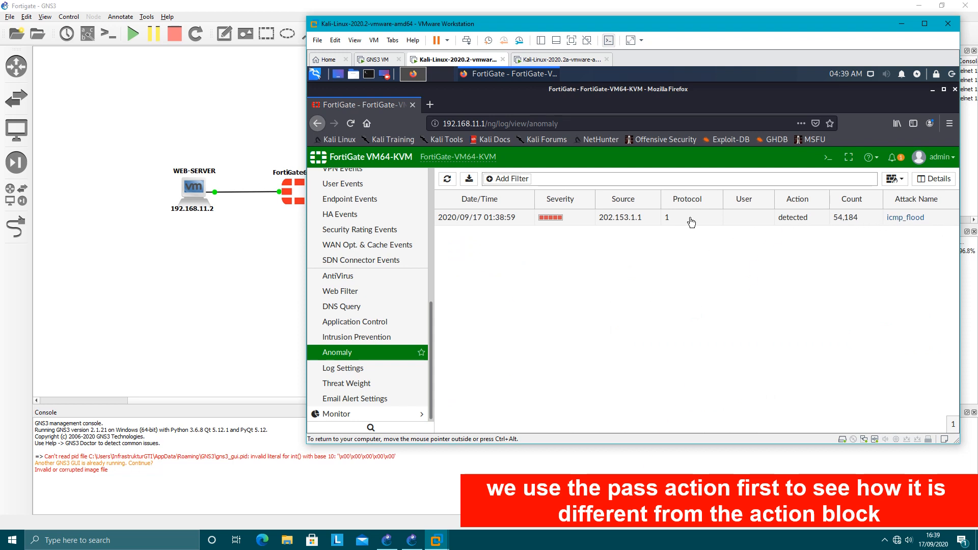
left_click(707, 222)
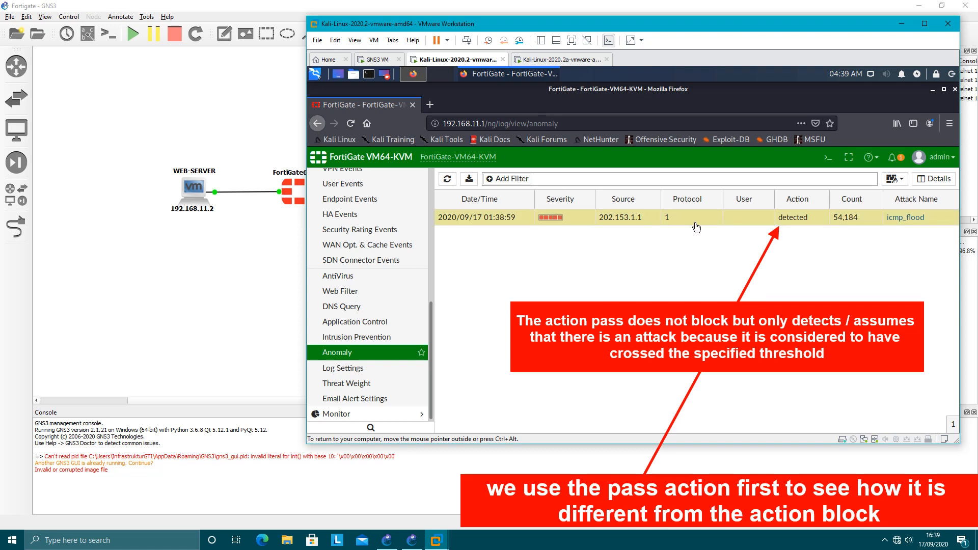
double_click(696, 223)
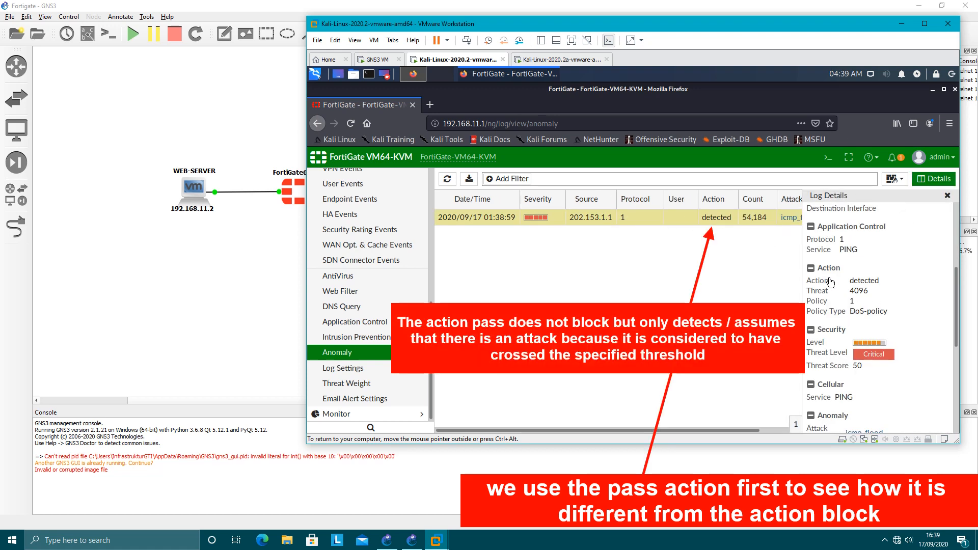
Examine the Anomaly section of the icmp_flood log details, including its reference, count and message.
scroll(849, 296, "down", 3)
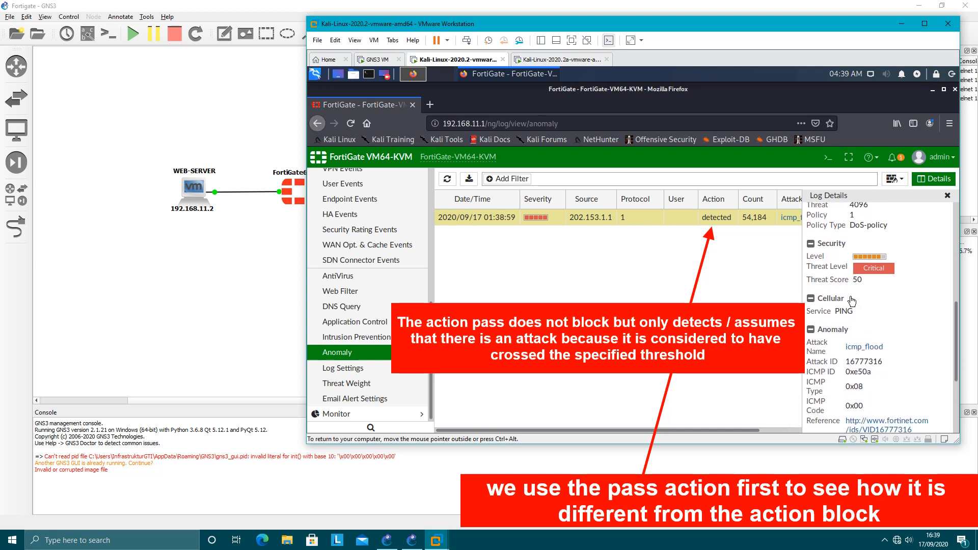
scroll(851, 300, "down", 4)
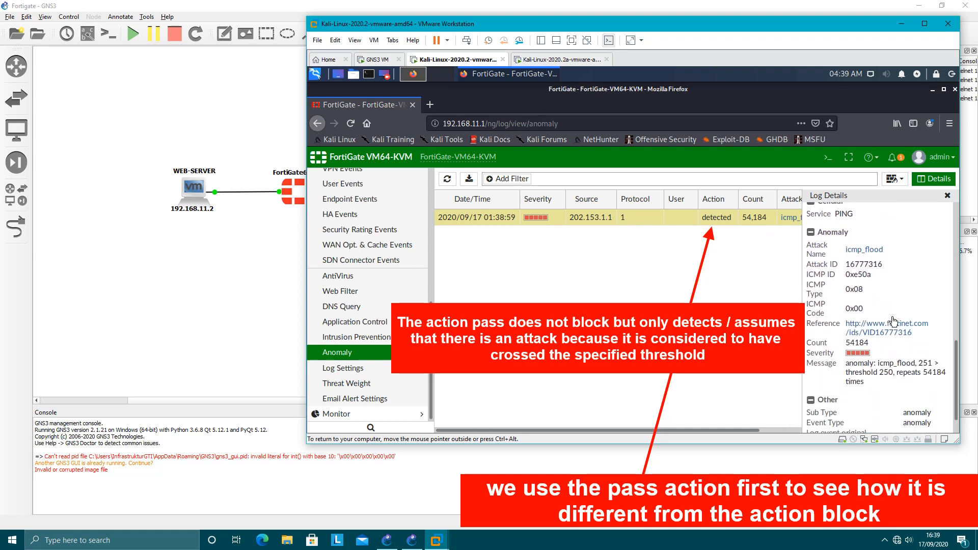
left_click_drag(872, 343, 851, 347)
left_click(878, 348)
scroll(881, 273, "down", 1)
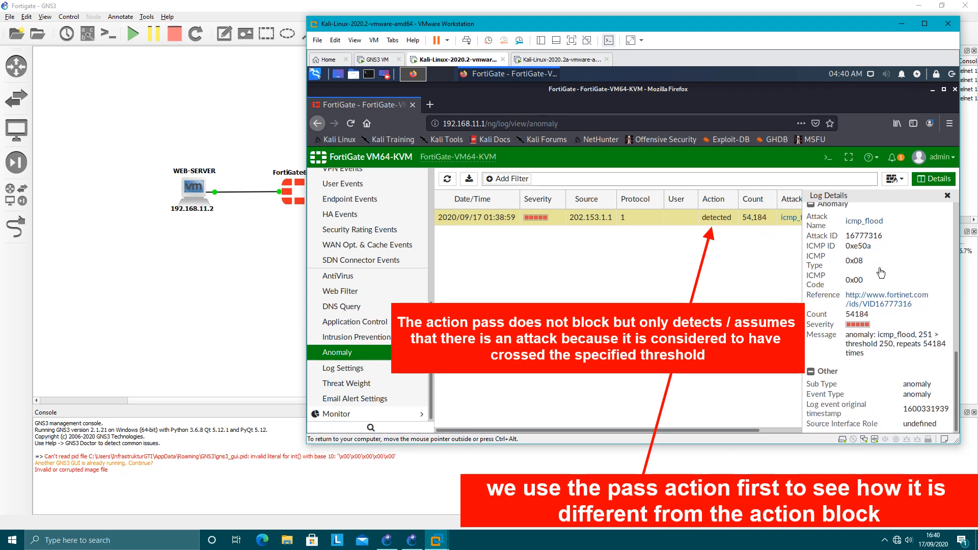
Review the source IP and action in the icmp_flood log details and close the details.
scroll(880, 273, "up", 4)
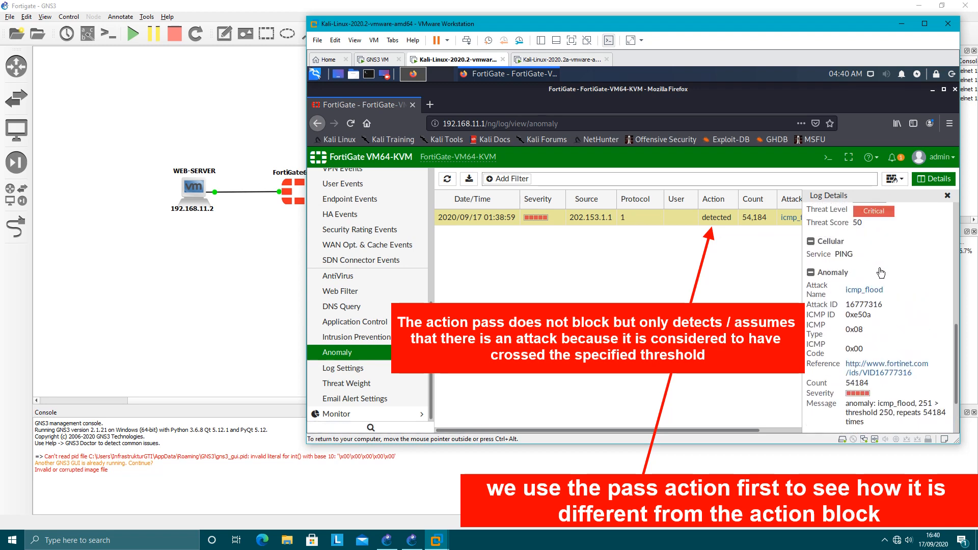
scroll(881, 273, "up", 7)
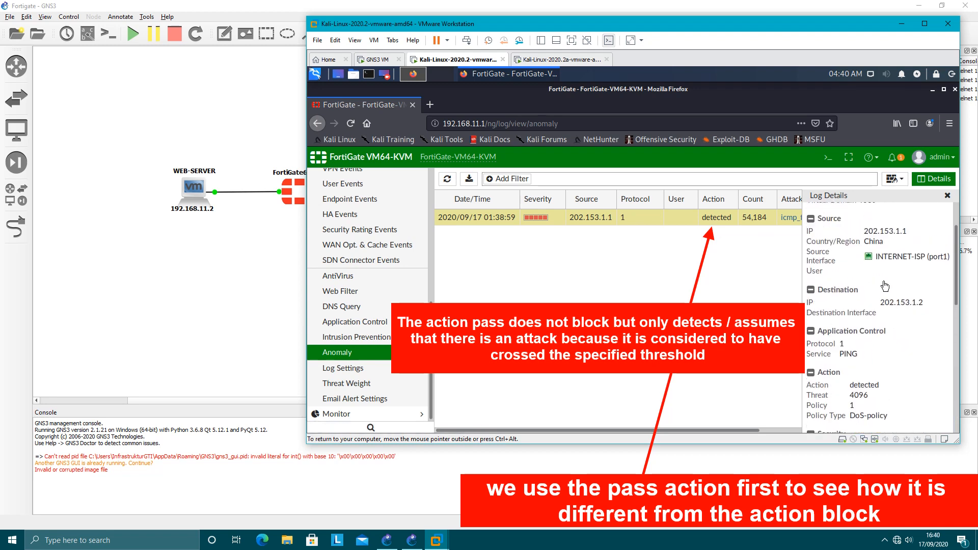
scroll(869, 302, "up", 2)
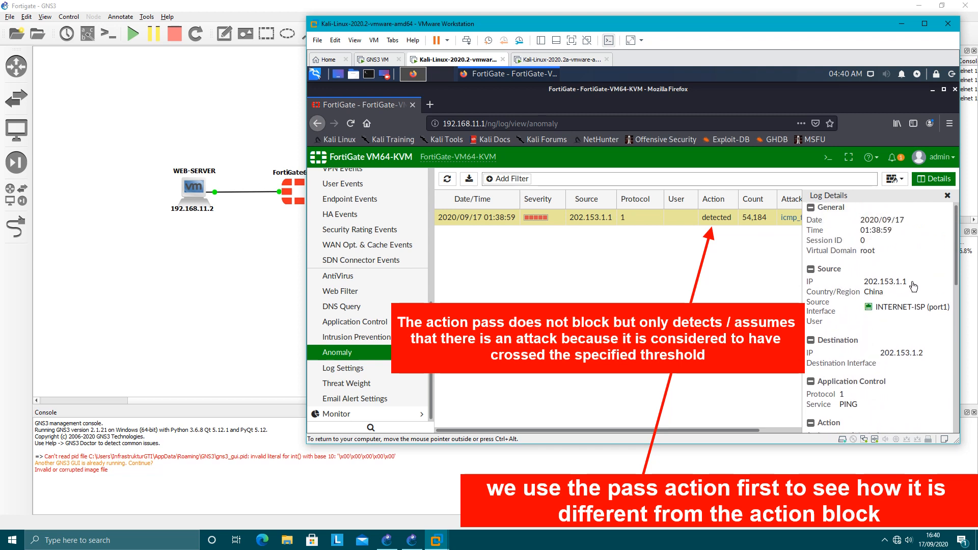
left_click_drag(912, 283, 867, 283)
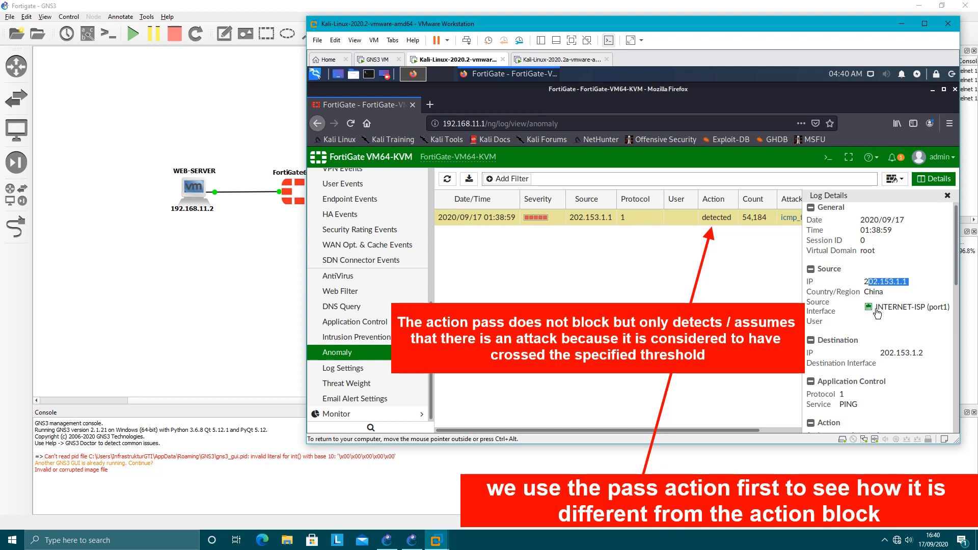
scroll(898, 263, "up", 1)
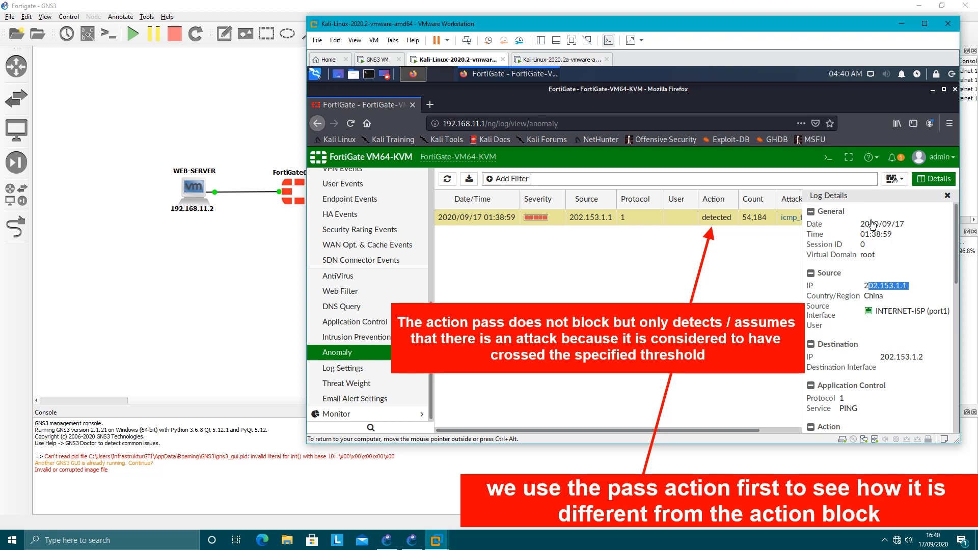
scroll(864, 328, "down", 3)
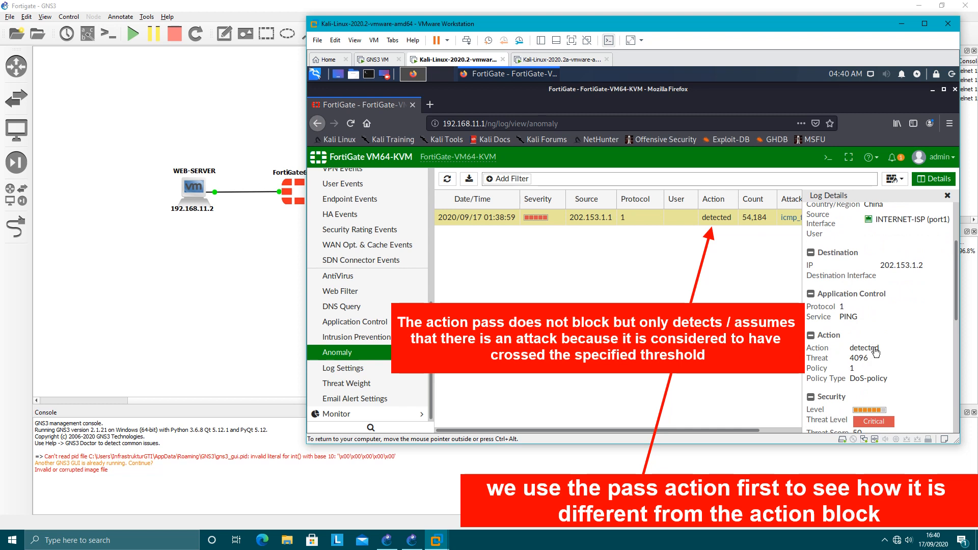
left_click_drag(878, 348, 849, 349)
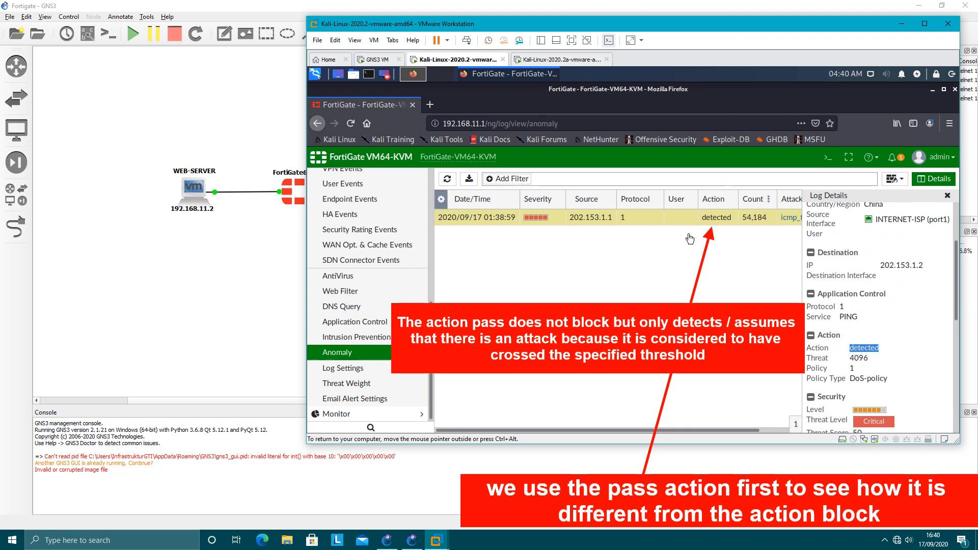
left_click(946, 197)
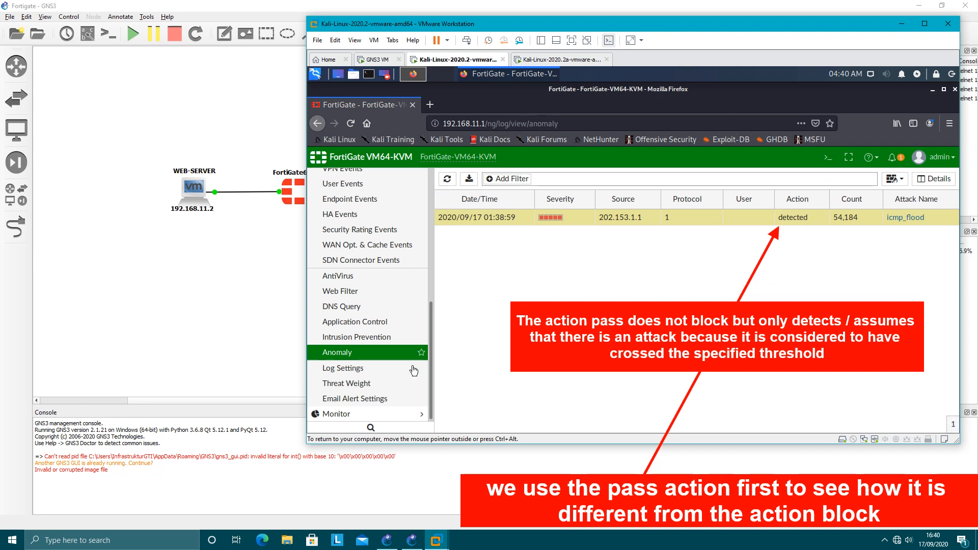
Reload the Anomaly log to check for new entries from the attack.
left_click(374, 353)
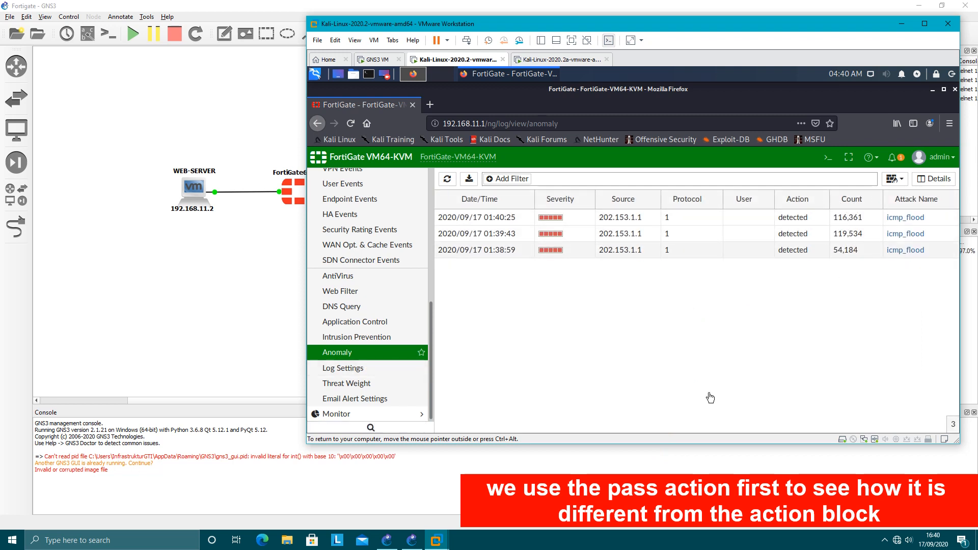
left_click(356, 360)
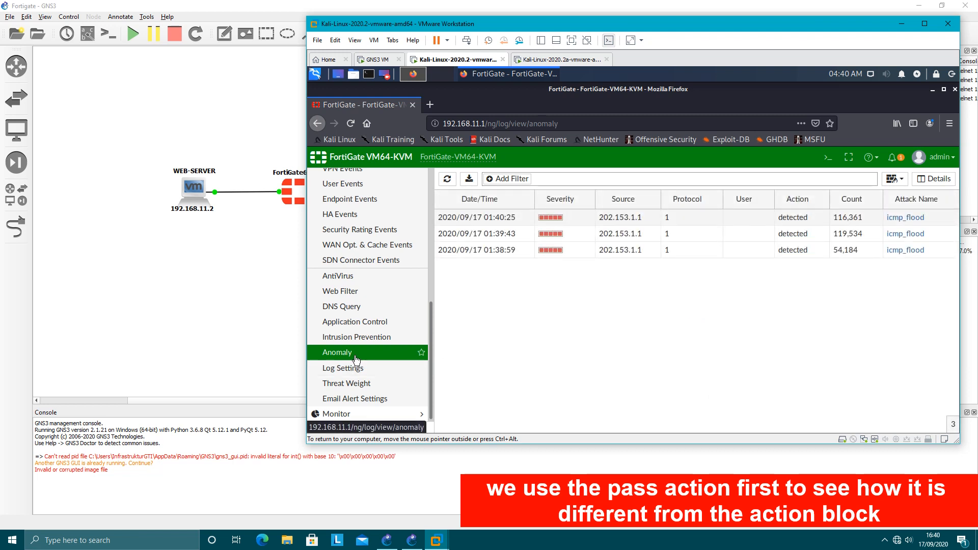
left_click(541, 60)
left_click(474, 60)
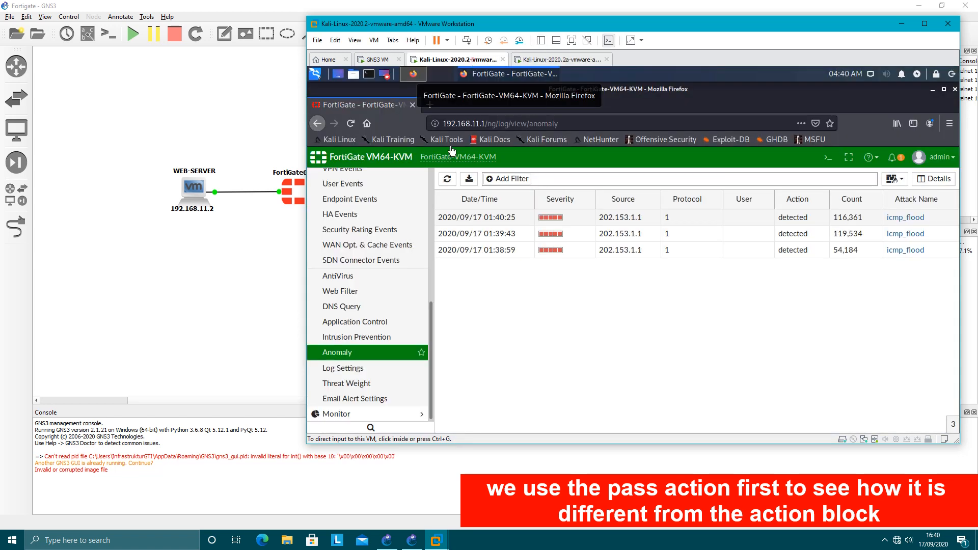
Open the INTERNET-ISP IPv4 DoS policy and review the actions and thresholds of its L4 anomalies.
scroll(364, 224, "up", 8)
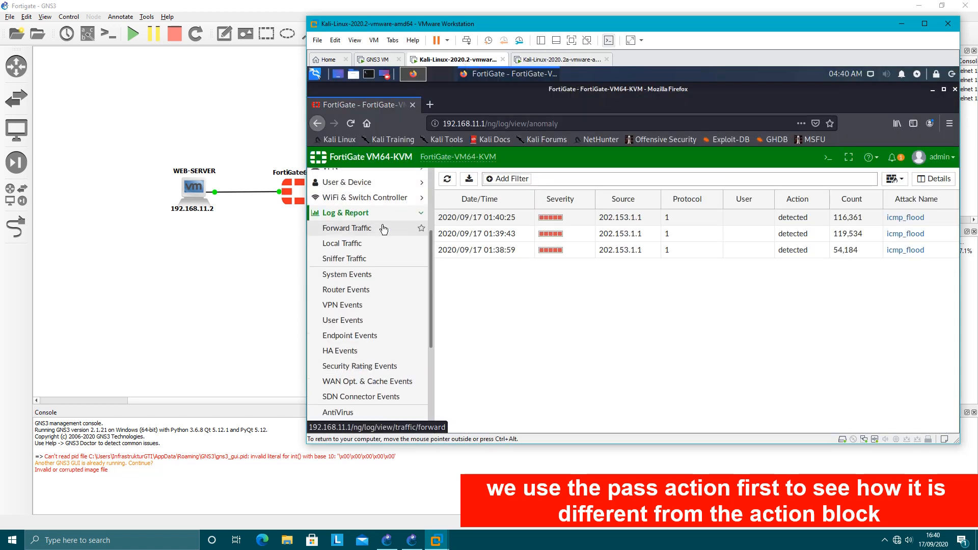
left_click(354, 255)
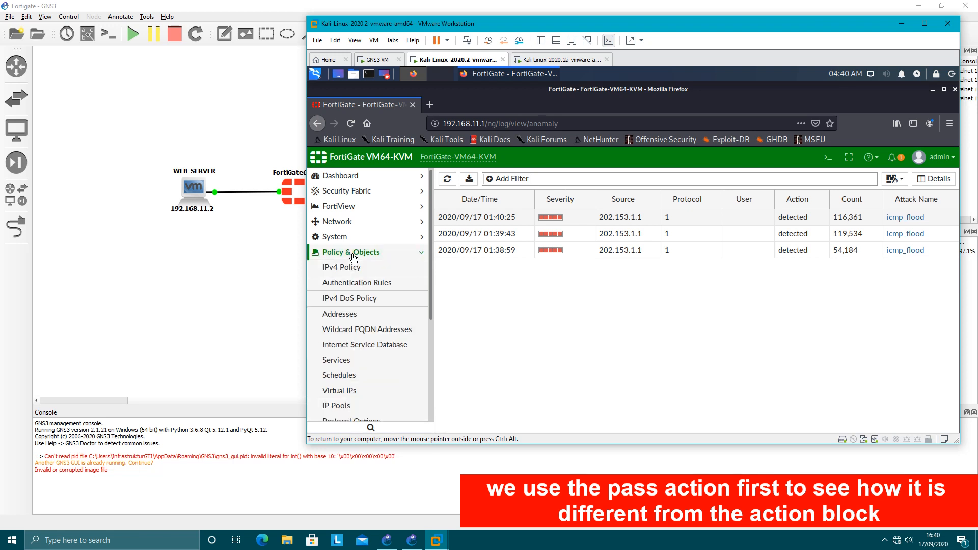
left_click(353, 299)
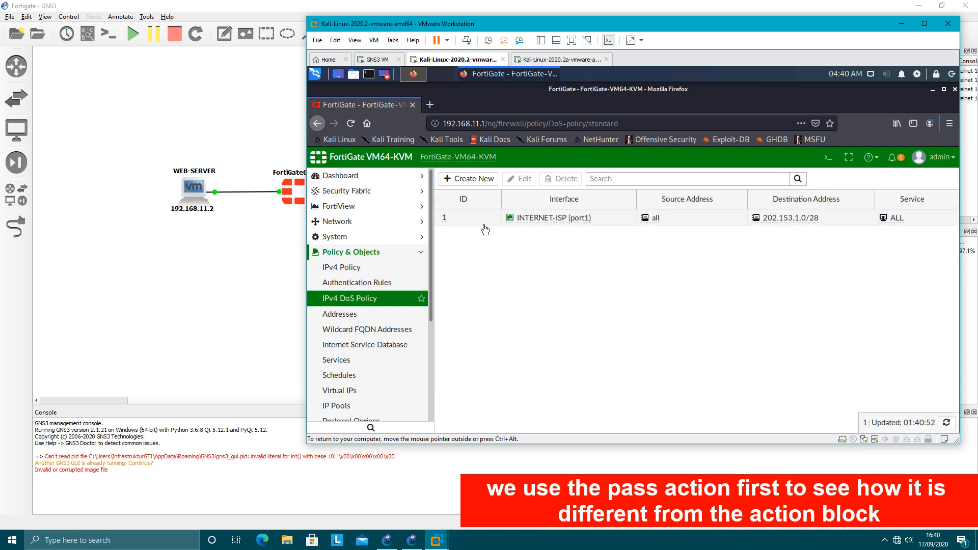
double_click(484, 224)
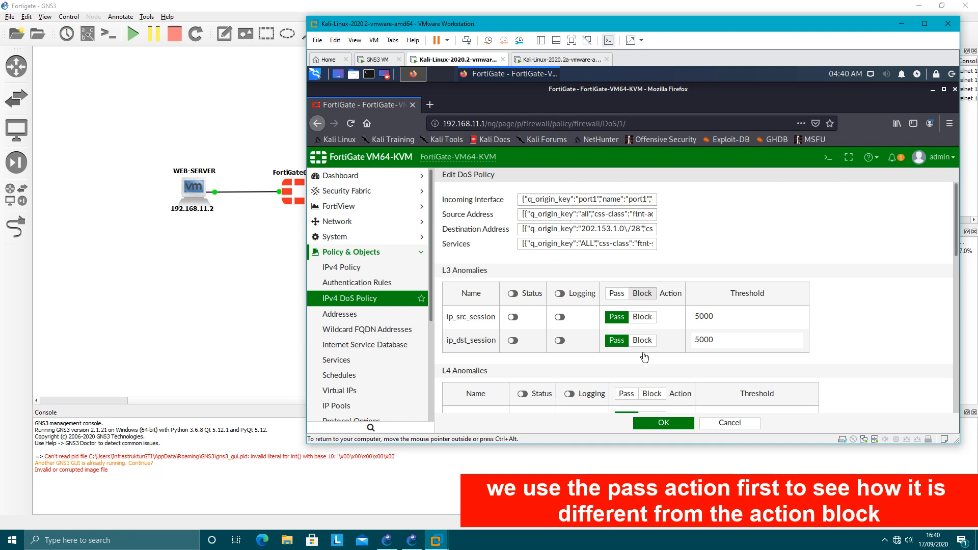
scroll(640, 359, "down", 3)
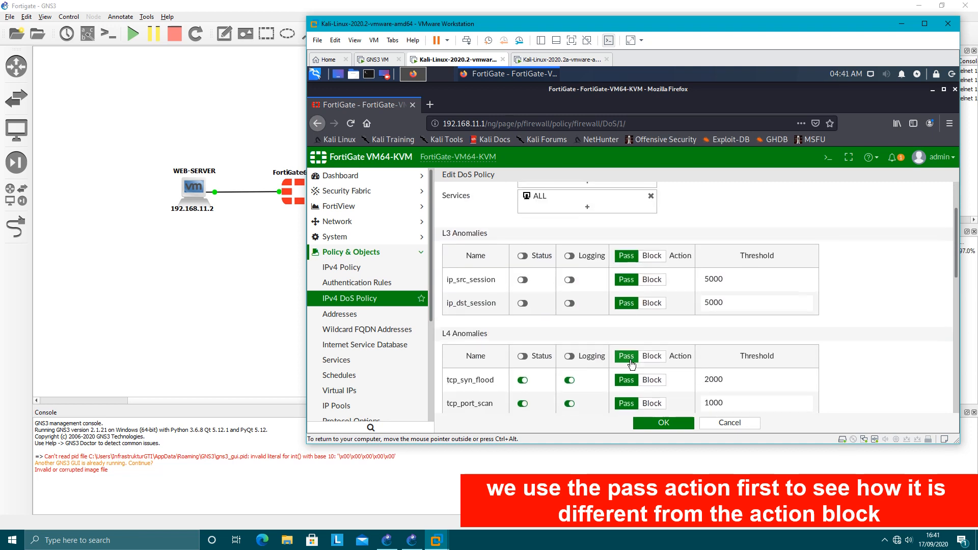
scroll(632, 365, "down", 2)
scroll(632, 364, "down", 4)
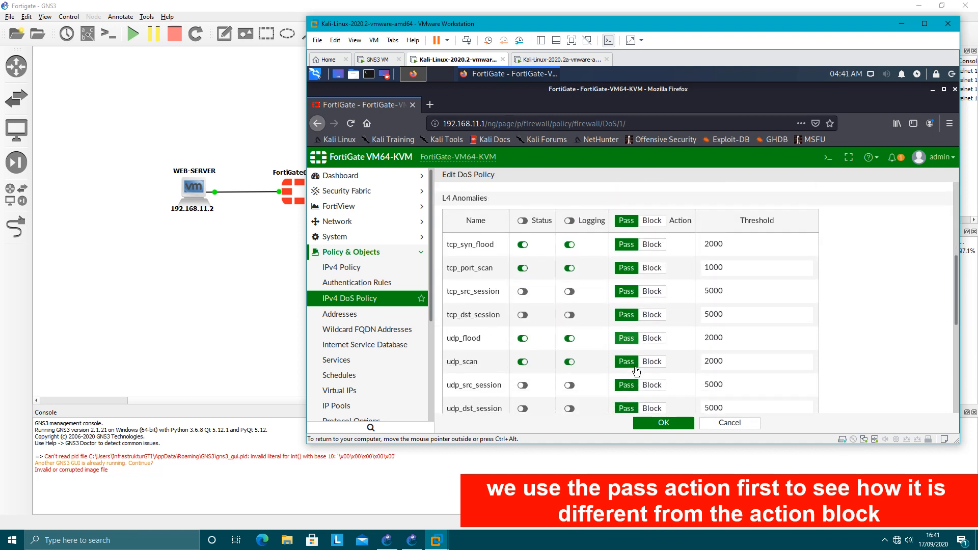
scroll(369, 373, "down", 2)
scroll(369, 373, "down", 2)
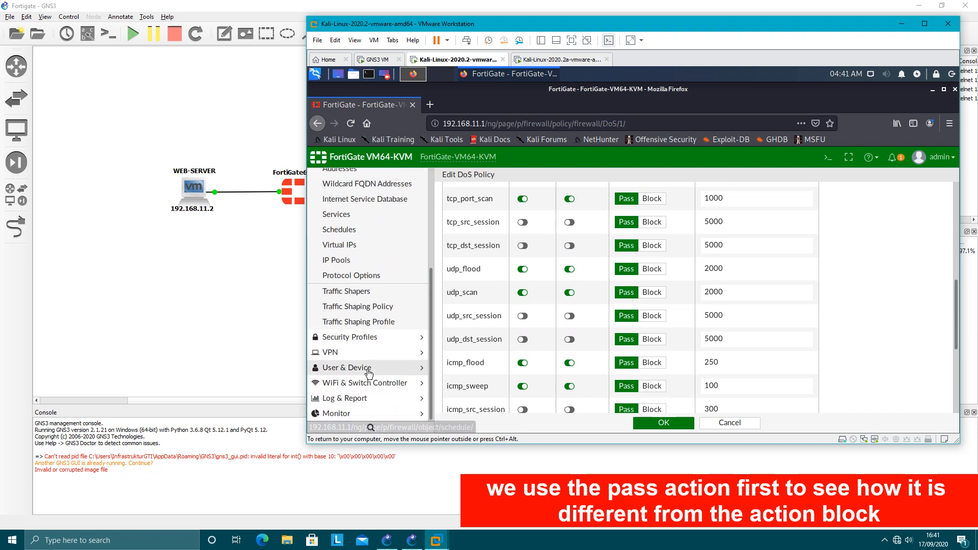
Leave the DoS policy unchanged and return to the Anomaly log.
left_click(348, 400)
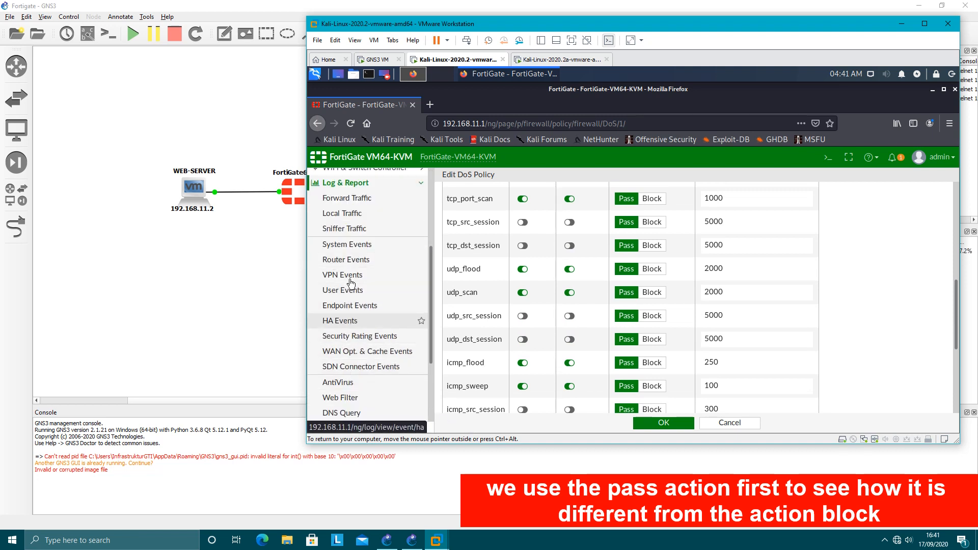
scroll(351, 381, "down", 3)
left_click(346, 355)
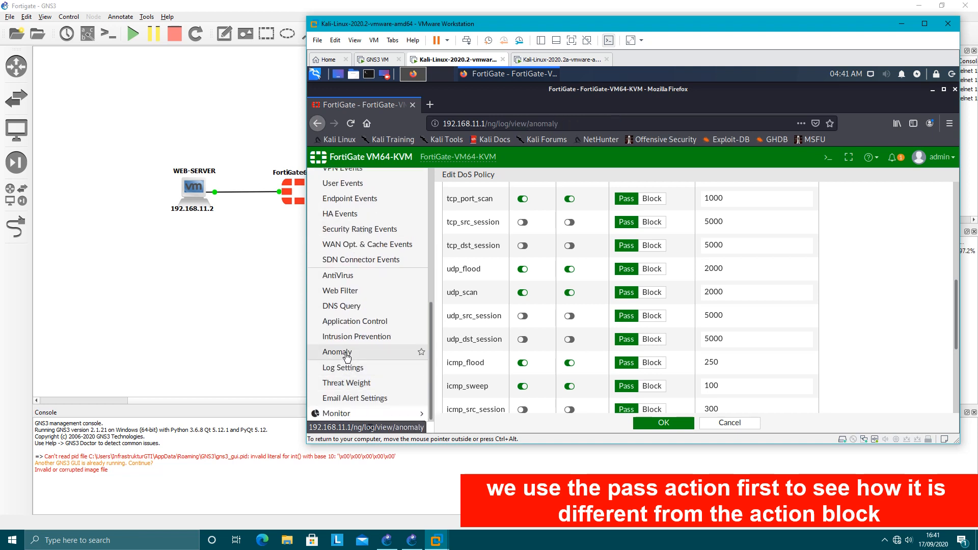
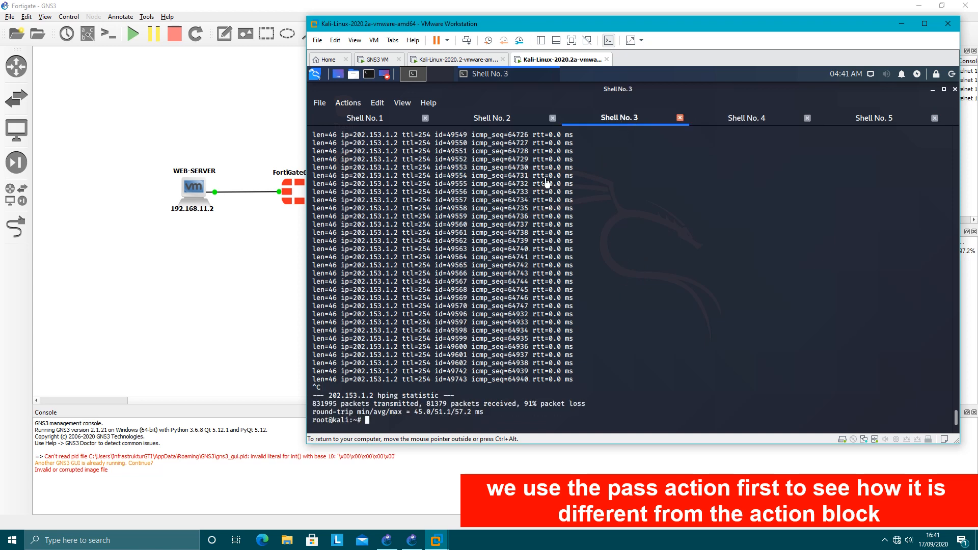
Stop the attack running in Shell No. 2 and show the nmap scan of 202.153.1.2 in Shell No. 1.
left_click(517, 122)
key("ctrl+c")
left_click(377, 118)
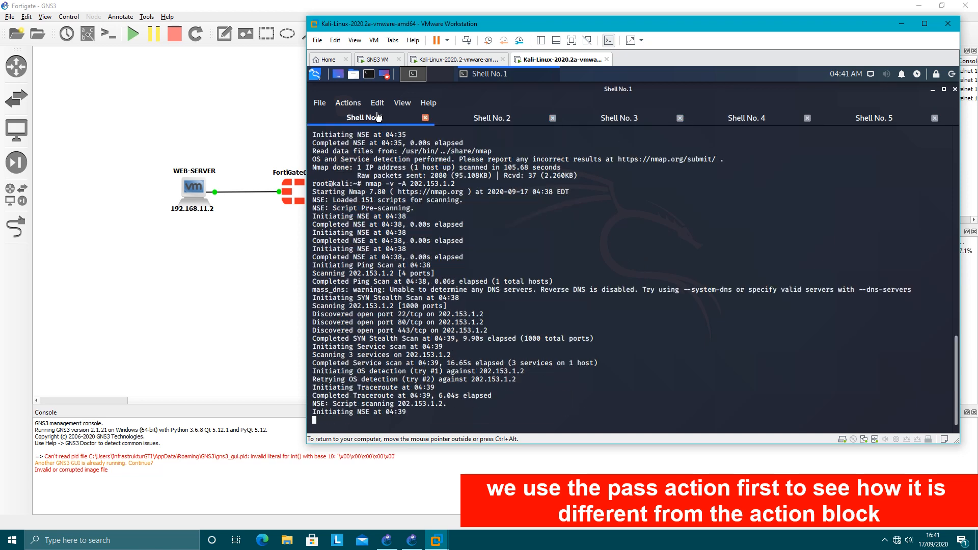
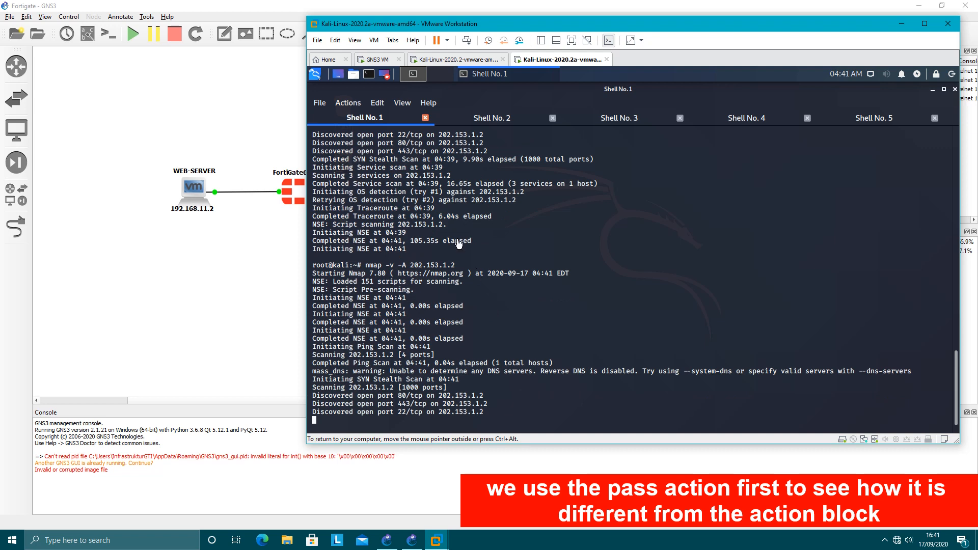
Switch to the FortiGate web interface on the Kali-Linux-2020.2 virtual machine and refresh the Anomaly log repeatedly to check for newly logged attacks.
left_click(454, 59)
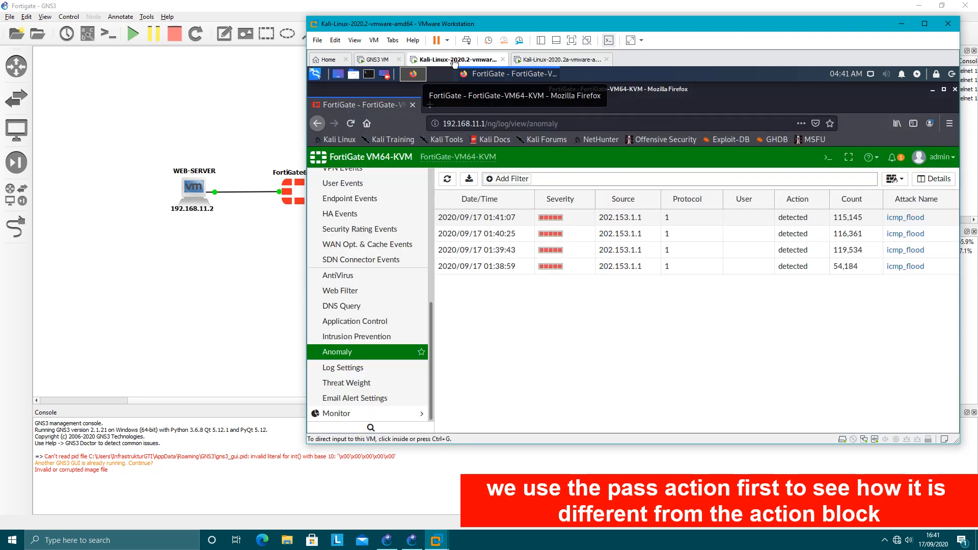
left_click(359, 354)
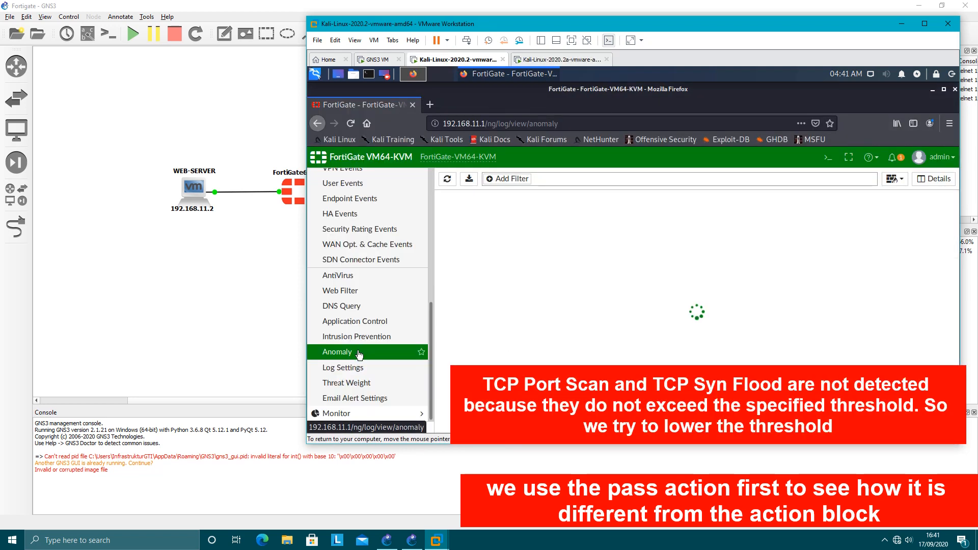
left_click(447, 180)
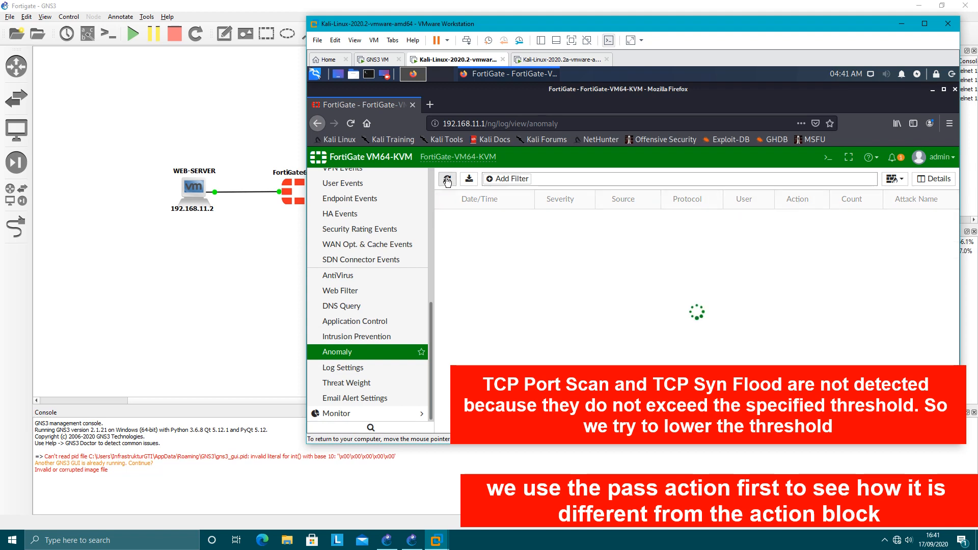
left_click(447, 180)
left_click(447, 180)
left_click(447, 180)
left_click(447, 180)
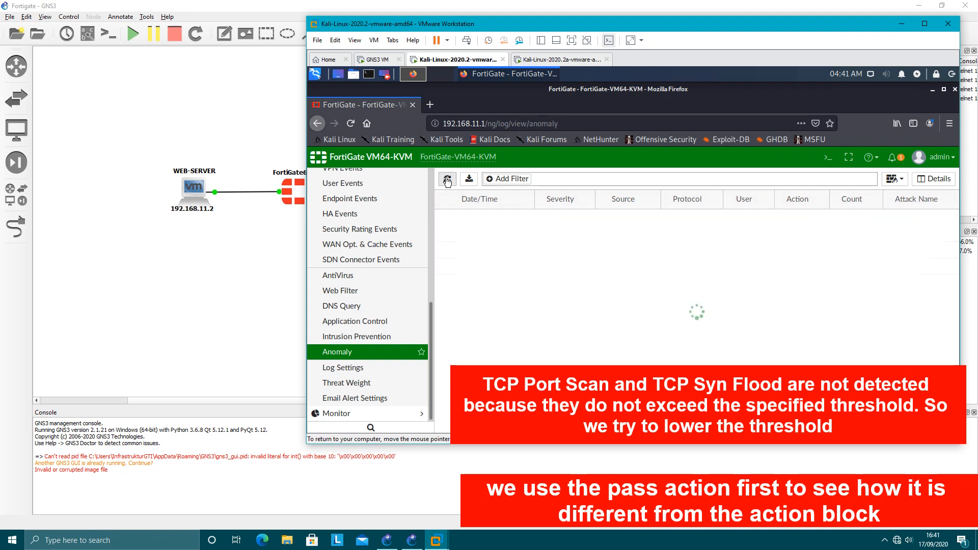
left_click(448, 180)
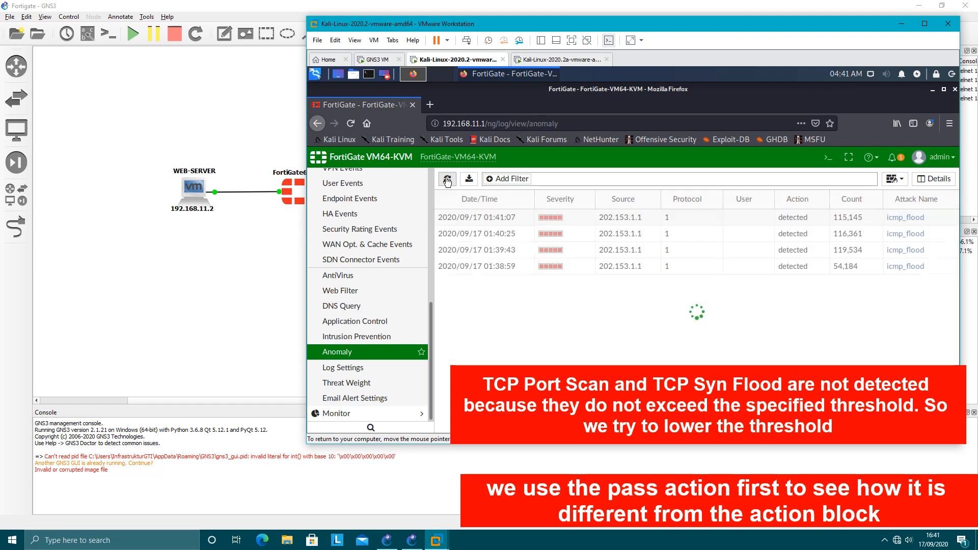
left_click(448, 179)
left_click(447, 179)
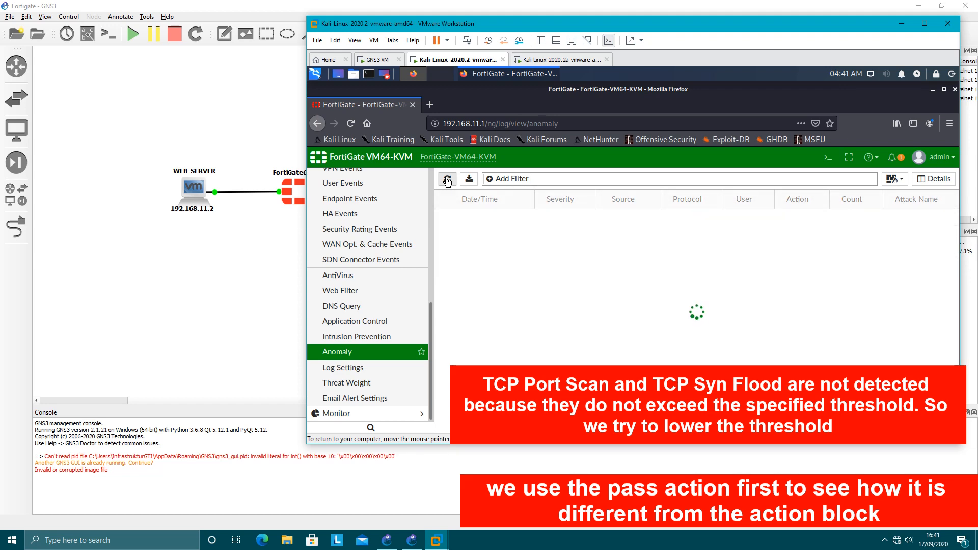
left_click(448, 180)
left_click(447, 179)
left_click(447, 179)
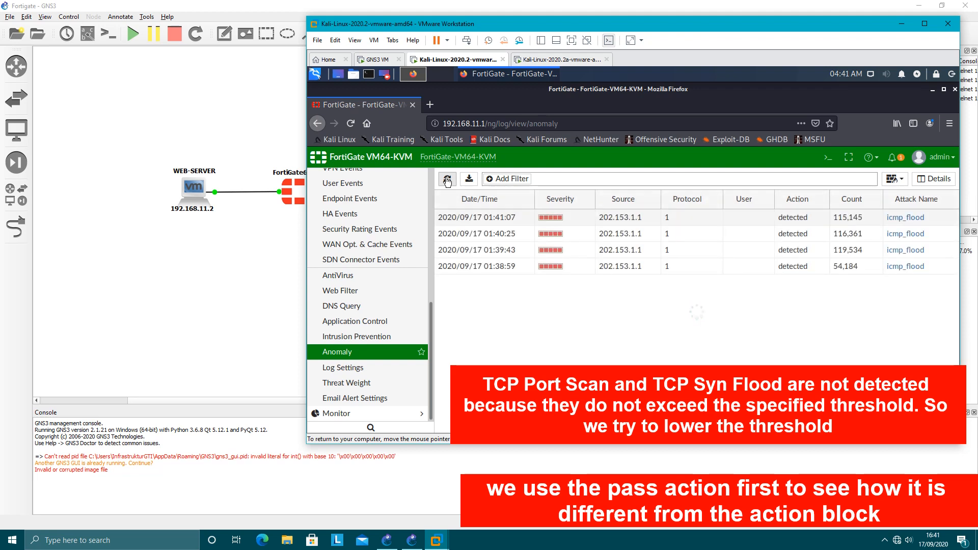
left_click(447, 180)
Edit the IPv4 DoS policy on INTERNET-ISP, set the tcp_port_scan and tcp_syn_flood thresholds to 1, and save it.
scroll(324, 238, "up", 5)
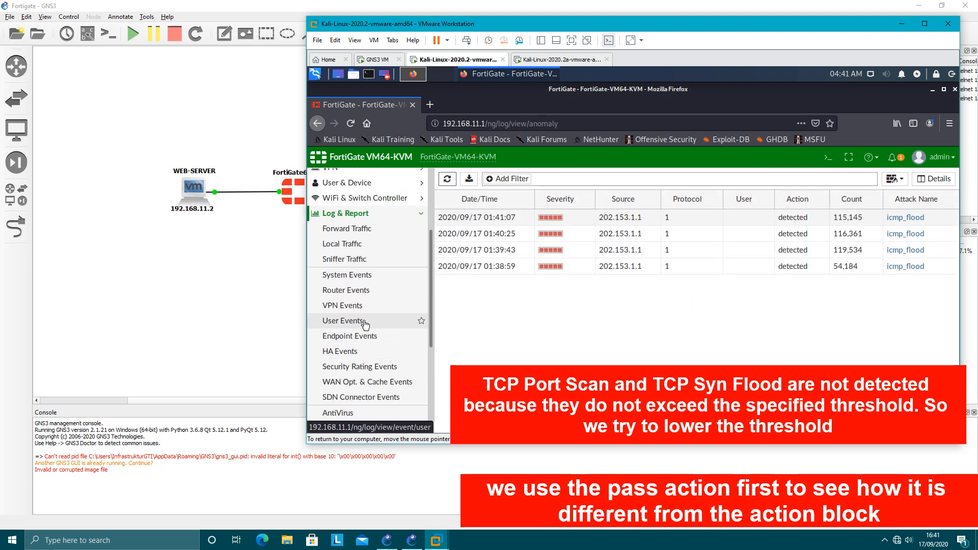
left_click(356, 206)
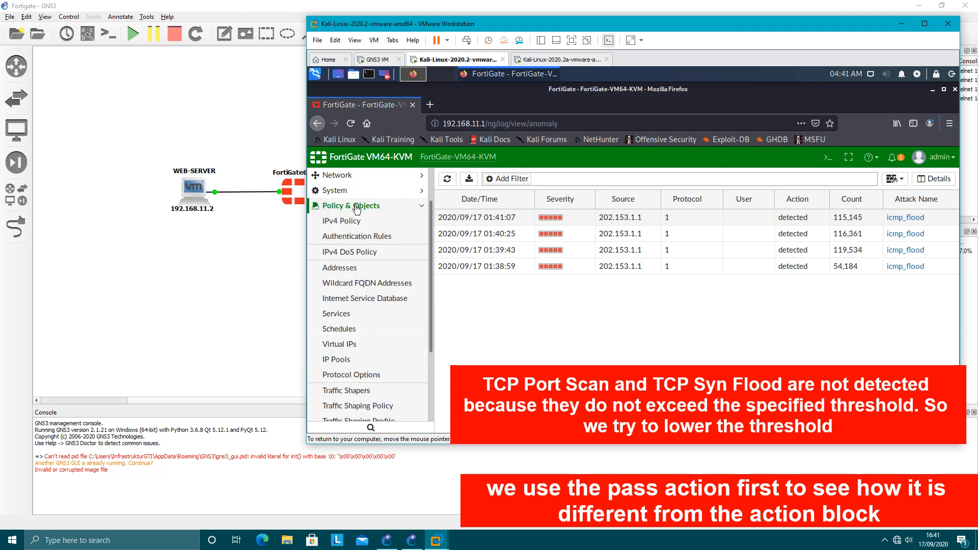
left_click(350, 251)
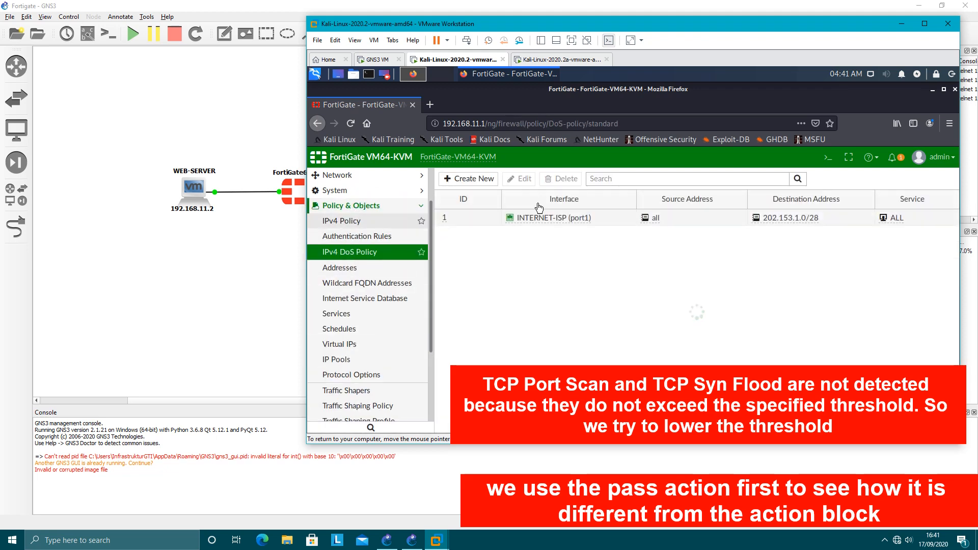
double_click(483, 218)
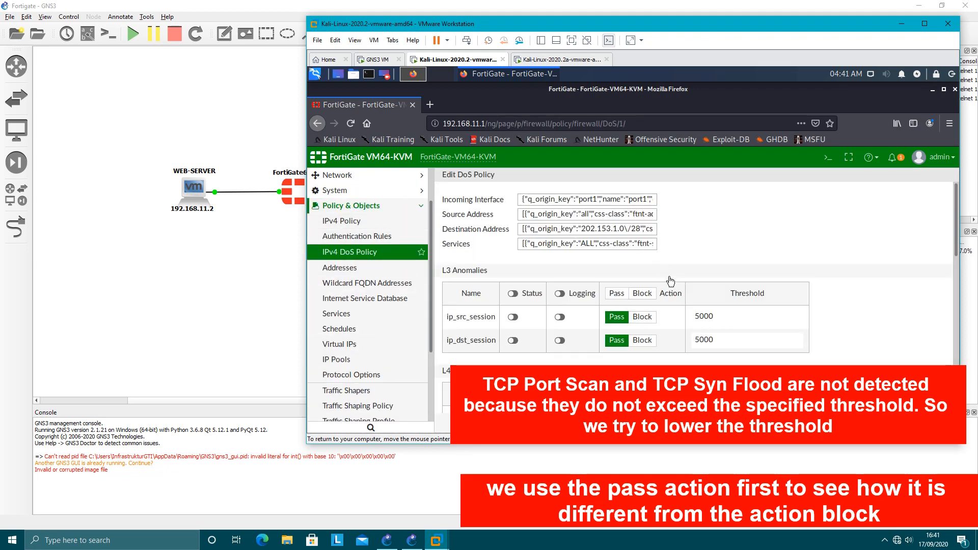
scroll(769, 322, "down", 3)
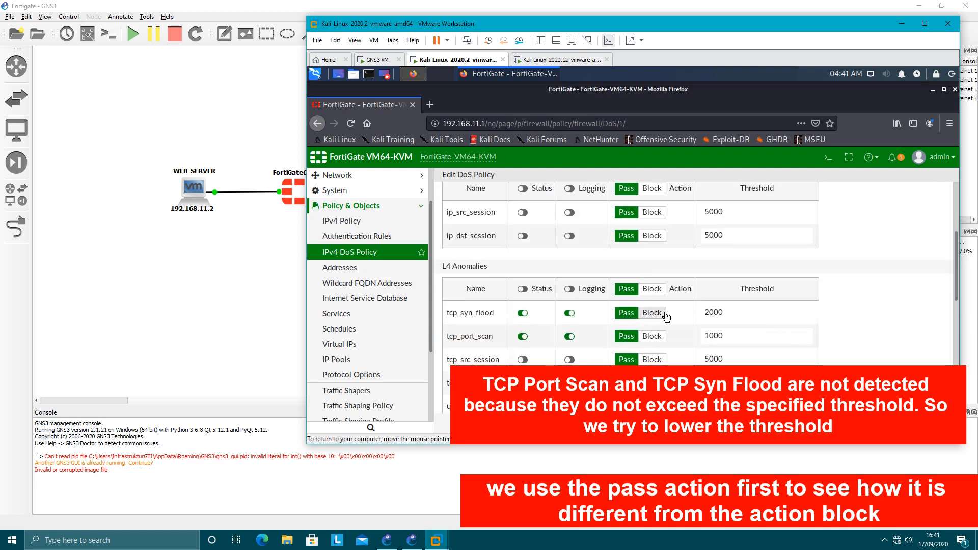
scroll(734, 314, "down", 2)
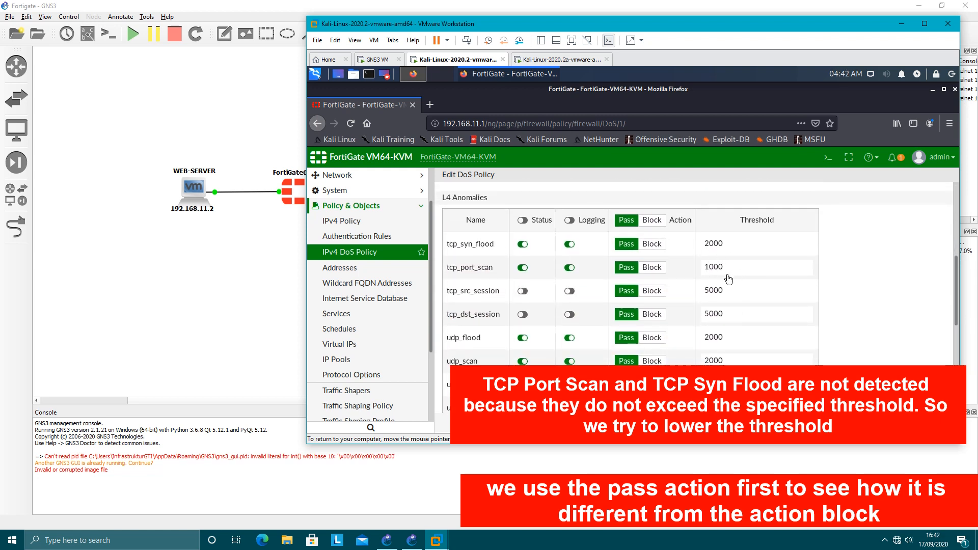
double_click(701, 274)
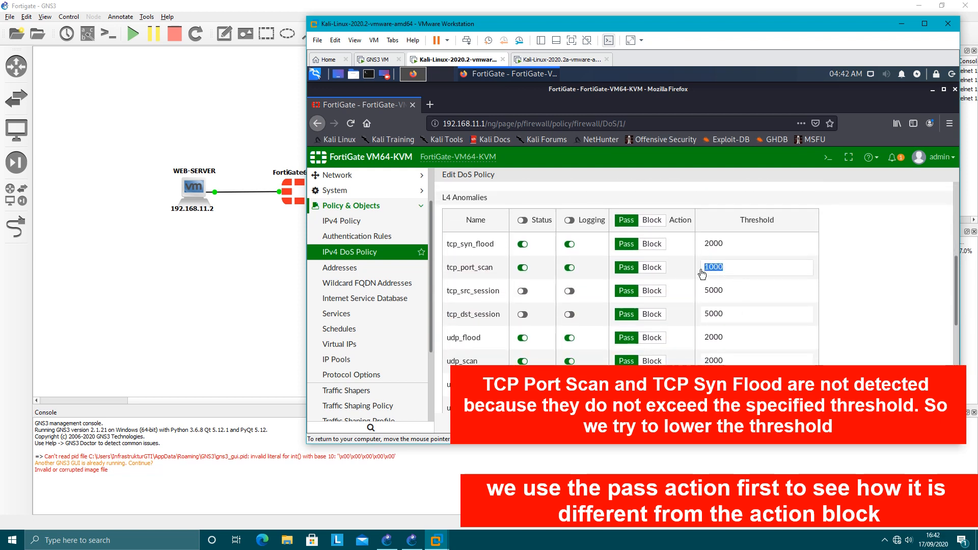
type("1")
left_click(720, 246)
type("1")
key("Return")
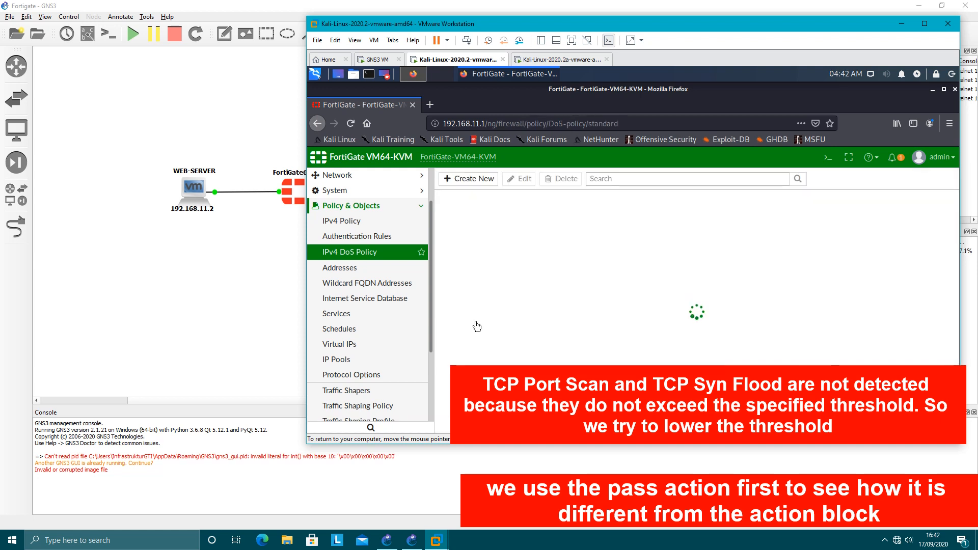
Reopen the Anomaly log under Log & Report to check detection with the lowered thresholds.
scroll(379, 298, "down", 2)
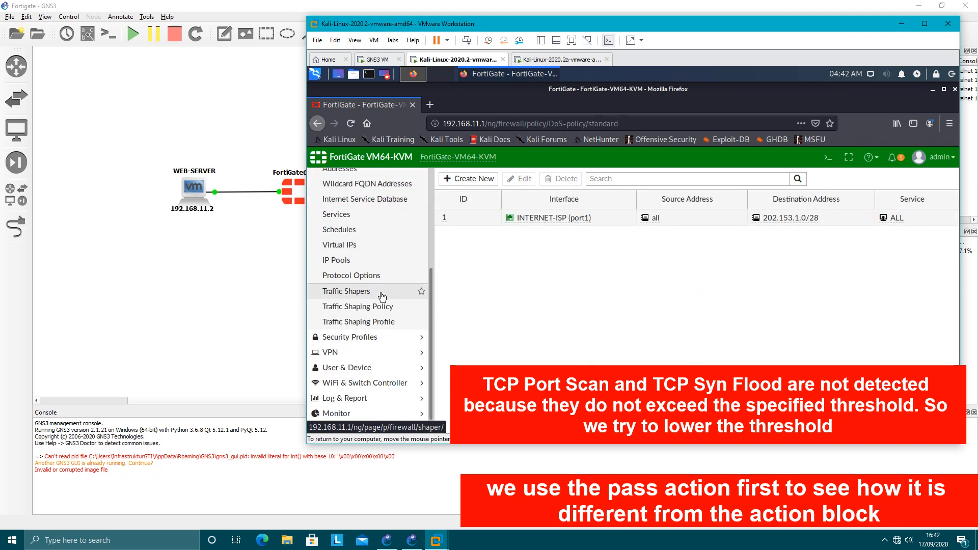
left_click(346, 398)
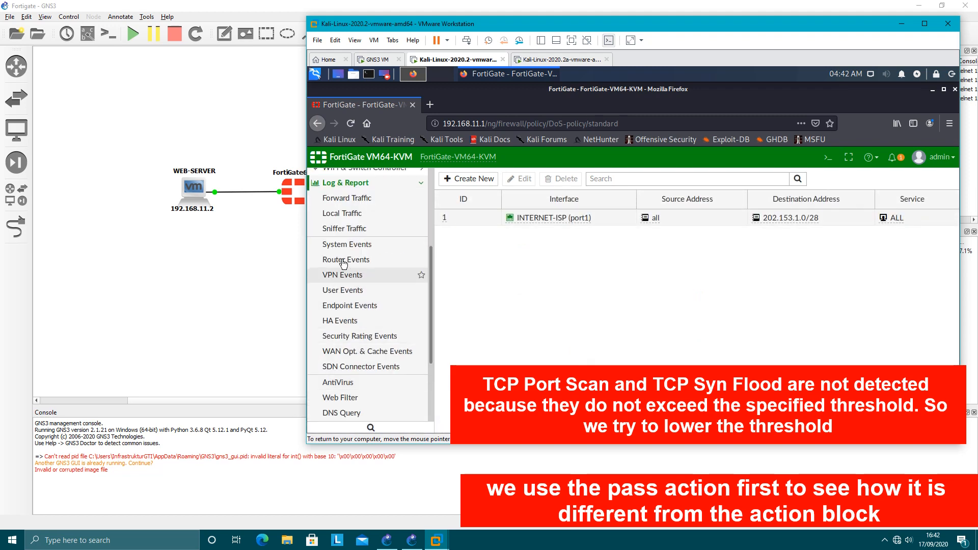
scroll(362, 337, "down", 2)
left_click(355, 356)
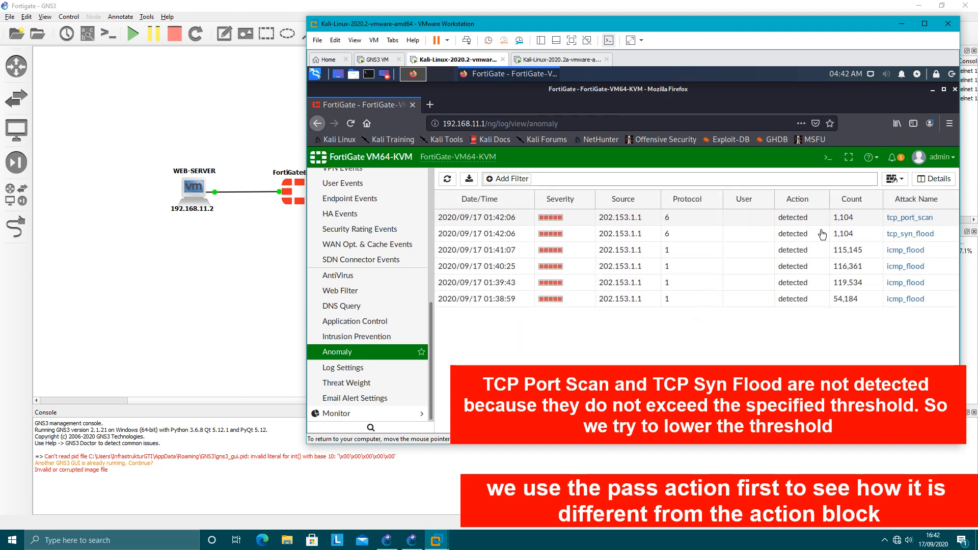
Compare the tcp_port_scan and tcp_syn_flood log entries and open the log details of the tcp_port_scan entry.
left_click(869, 218)
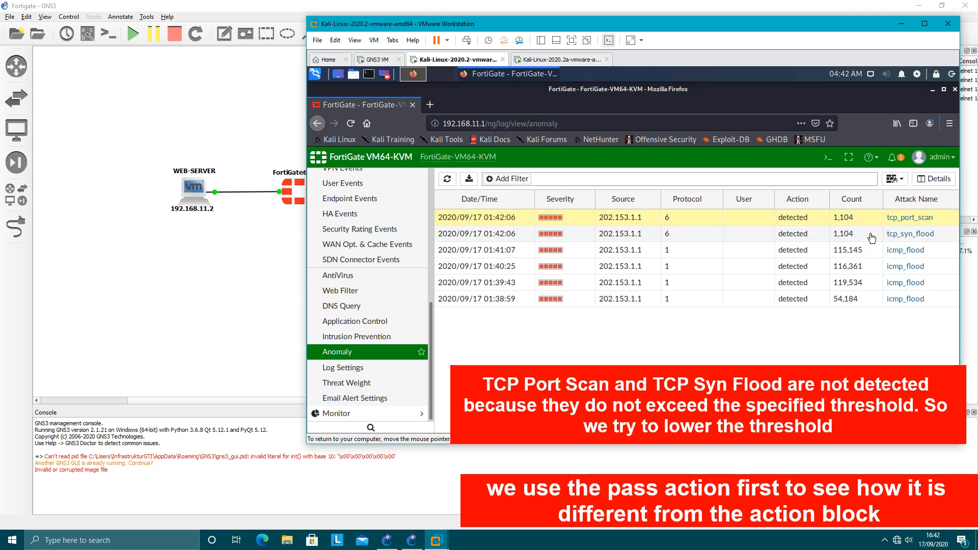
left_click(869, 234)
left_click(866, 233)
left_click(865, 219)
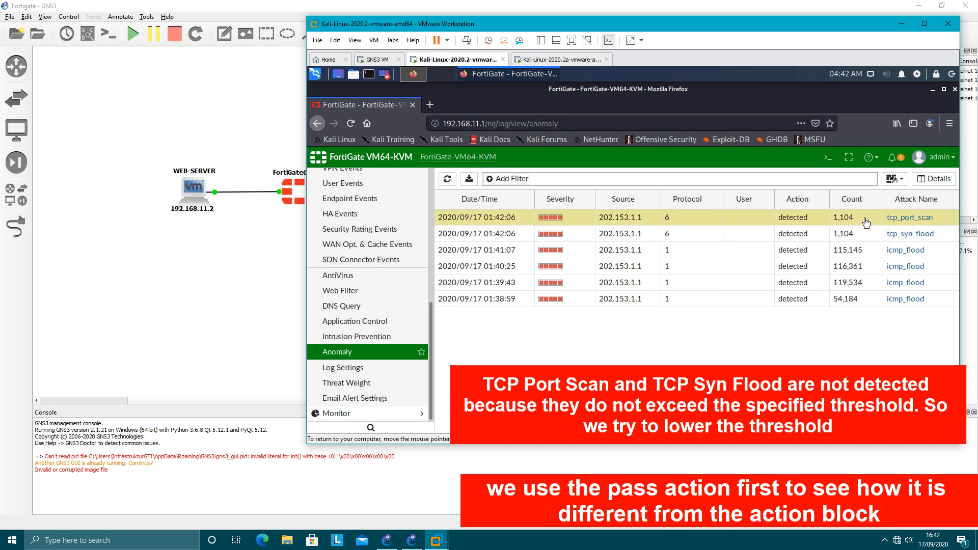
left_click(866, 234)
left_click(864, 234)
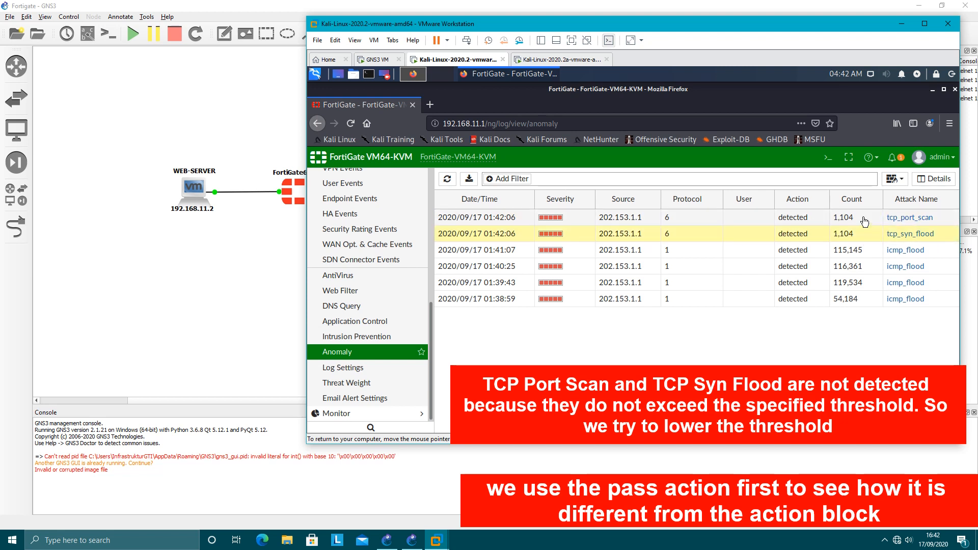
left_click(864, 219)
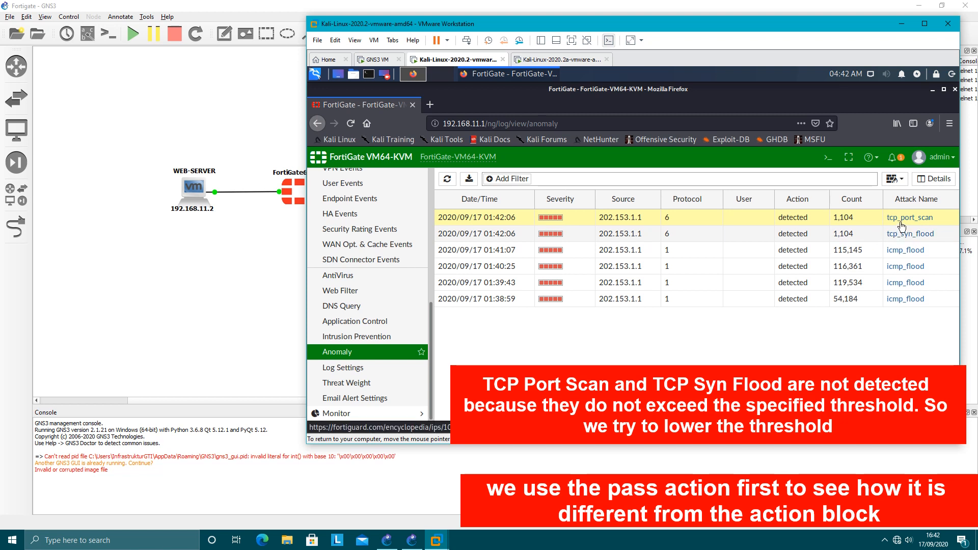
double_click(759, 222)
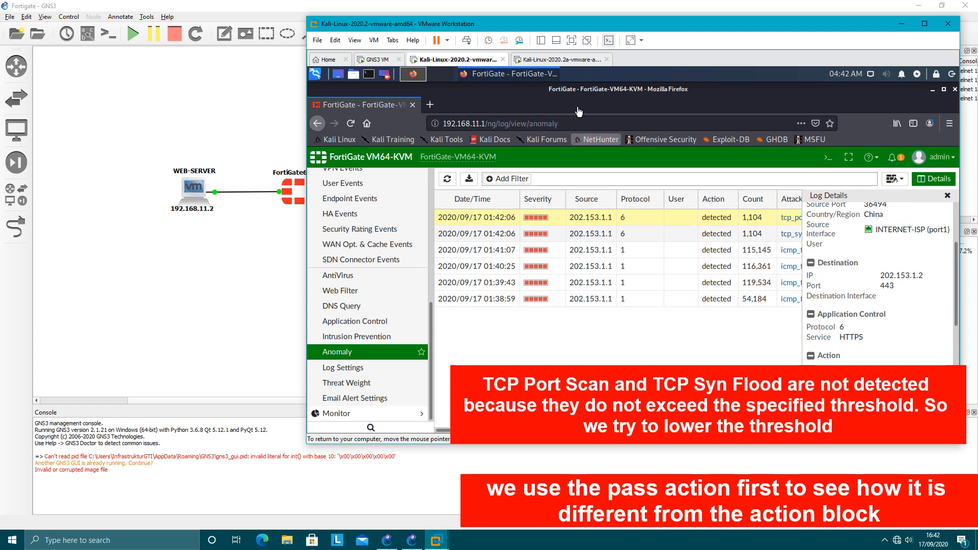
Switch to the Kali-Linux-2020.2a virtual machine and examine the open ports that nmap discovered on 202.153.1.2.
left_click(560, 59)
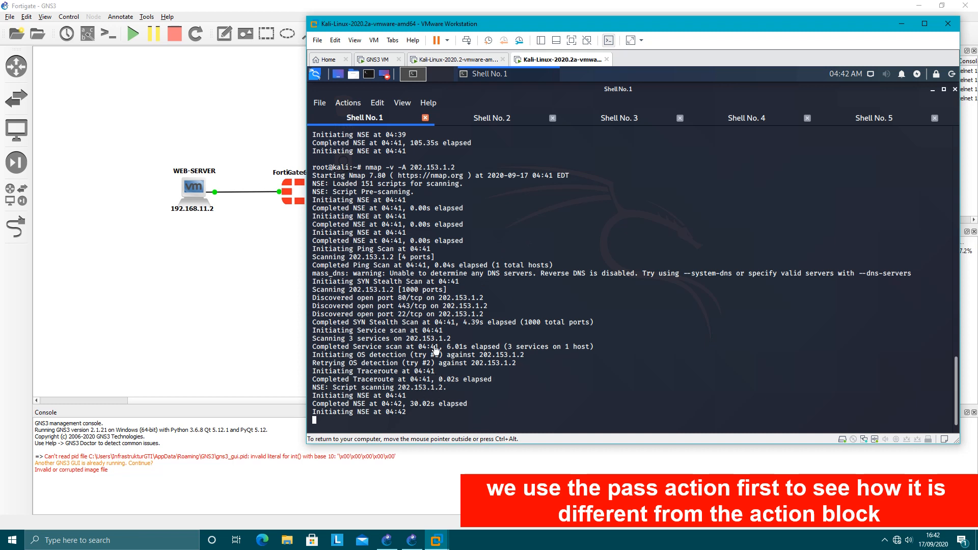
left_click_drag(332, 301, 487, 318)
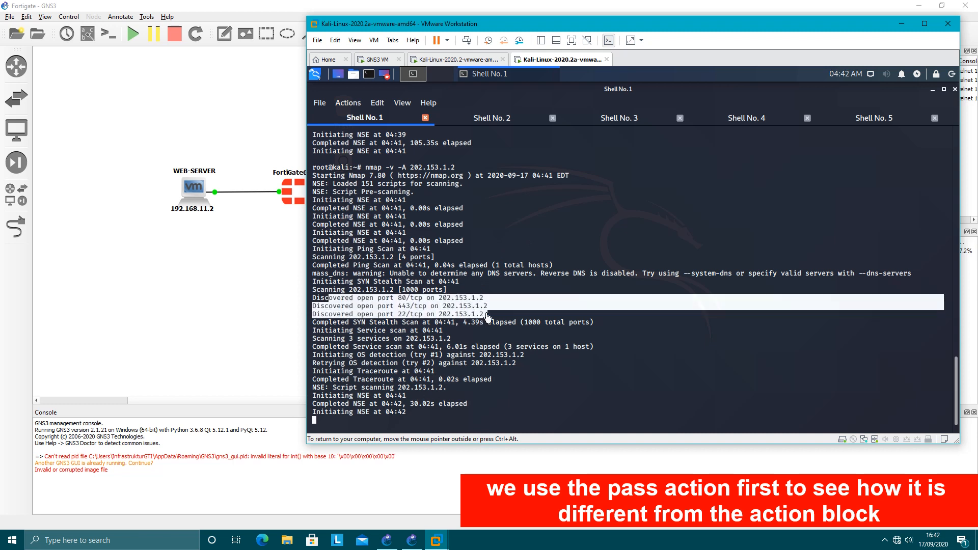
left_click(509, 321)
Return to the FortiGate log details of the tcp_port_scan entry and examine its destination port, service, policy type and anomaly message.
left_click(474, 59)
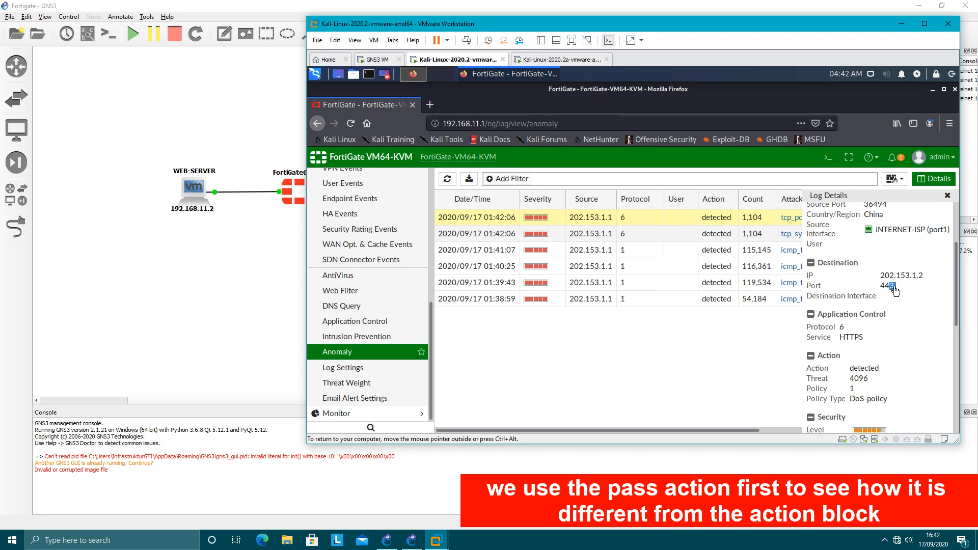
left_click_drag(895, 290, 883, 288)
scroll(892, 299, "down", 4)
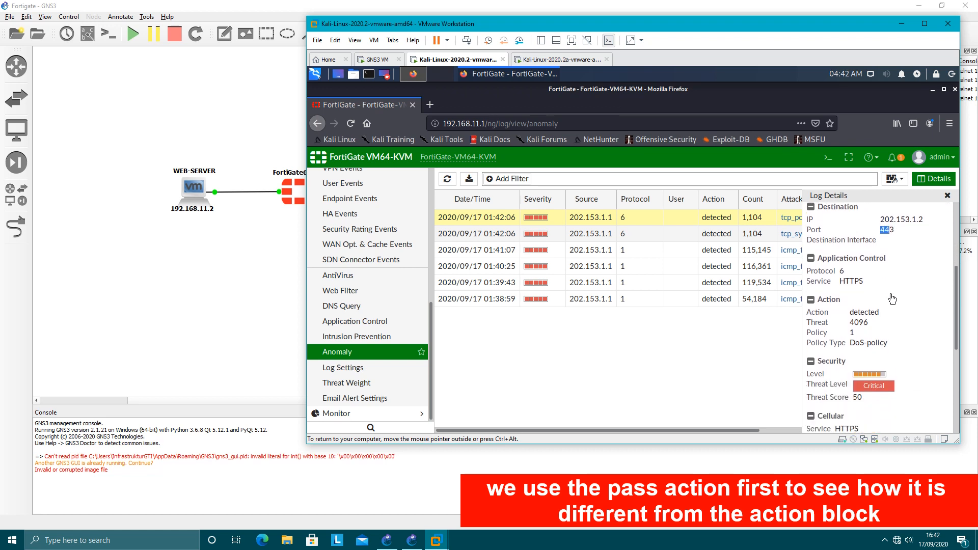
left_click_drag(873, 227, 833, 224)
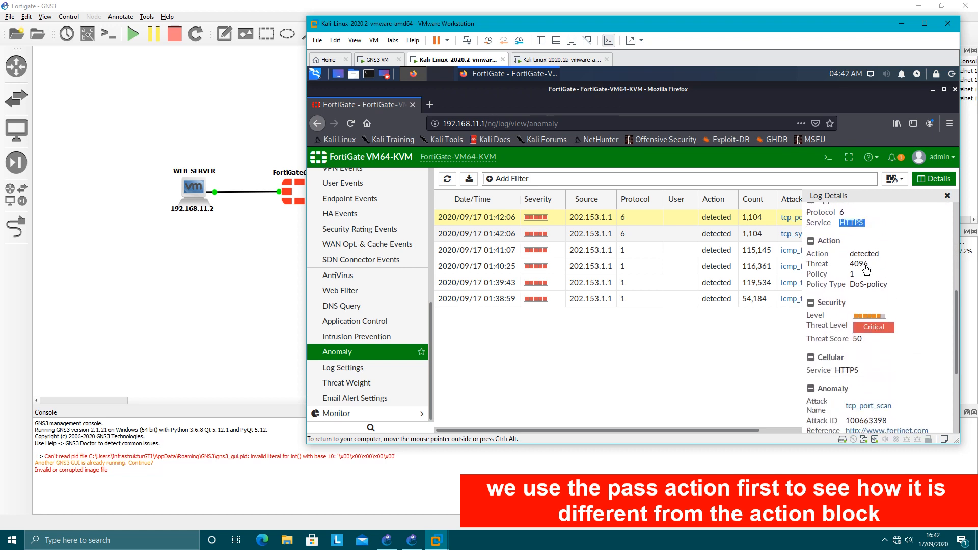
left_click_drag(891, 284, 849, 285)
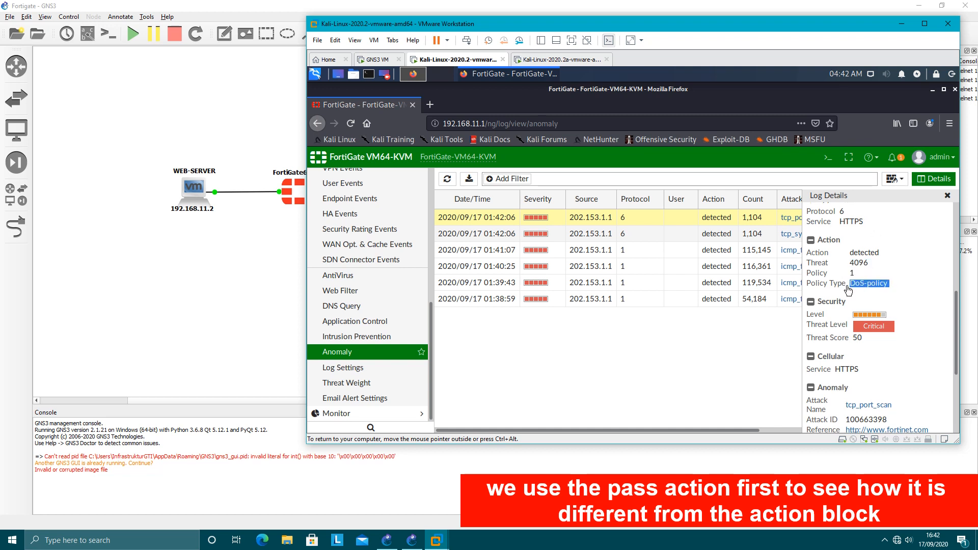
scroll(859, 305, "down", 3)
scroll(866, 315, "down", 1)
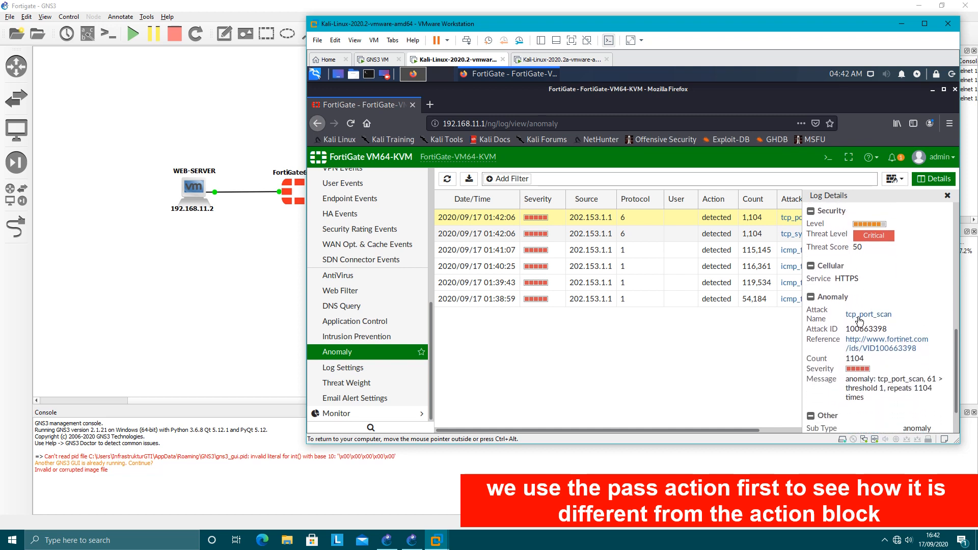
scroll(886, 321, "down", 2)
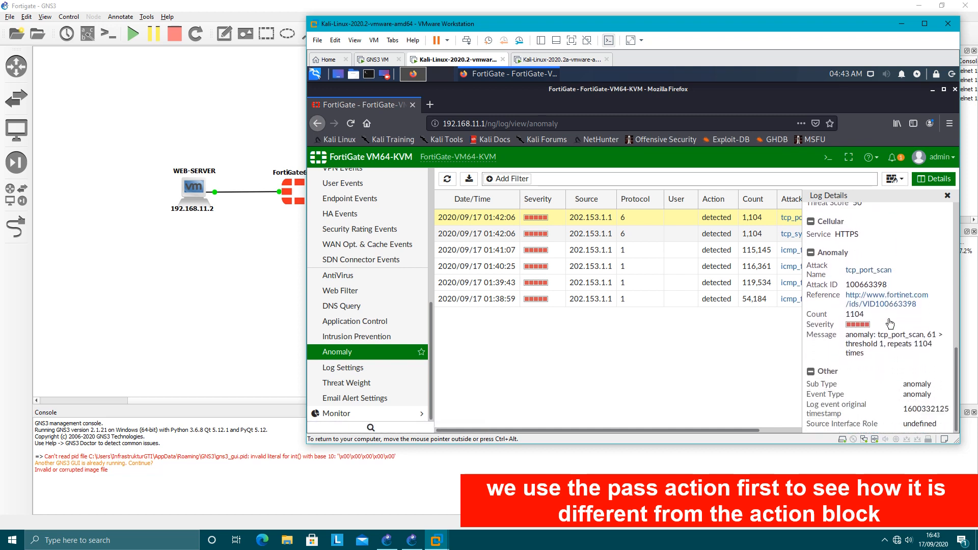
Recheck the source, destination and action sections of the tcp_port_scan entry and close its log details.
scroll(895, 325, "up", 3)
scroll(895, 325, "up", 8)
scroll(879, 346, "down", 3)
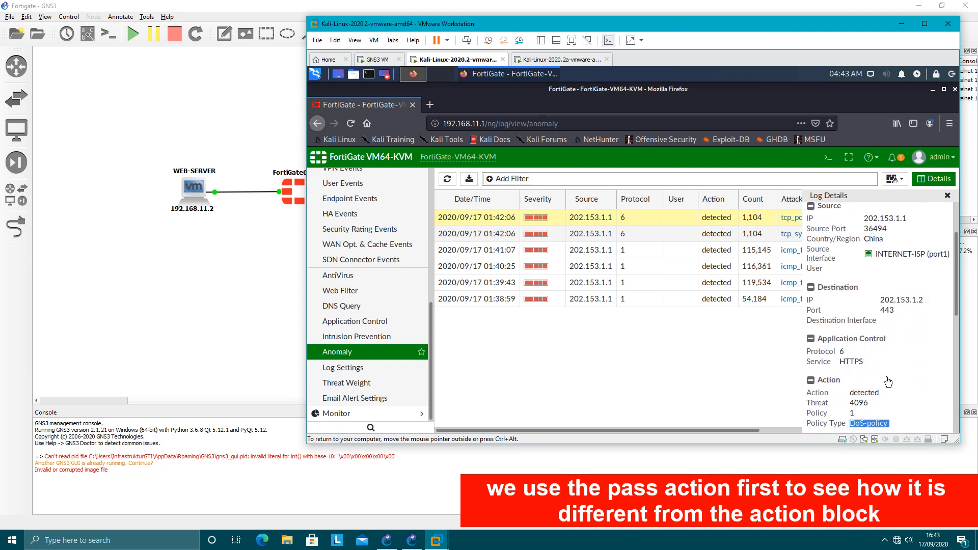
left_click(885, 326)
left_click_drag(884, 326, 842, 324)
left_click(888, 330)
scroll(888, 331, "up", 5)
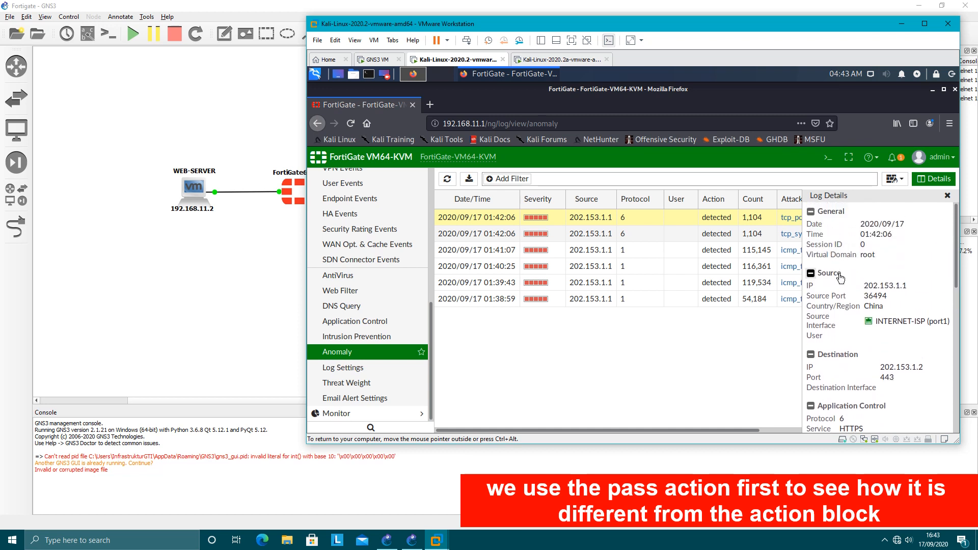
left_click(947, 198)
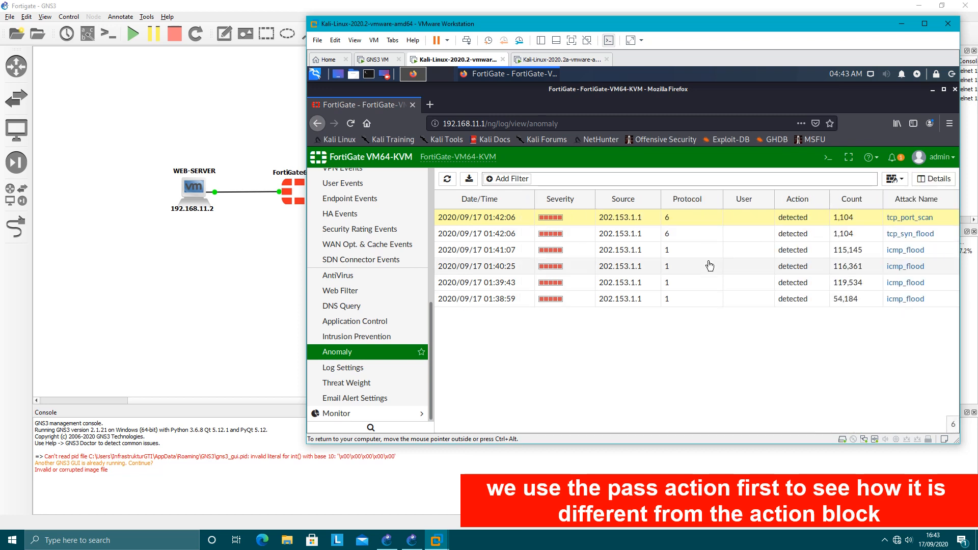
Open the log details of the 01:42:06 tcp_syn_flood entry, examine its source, destination, action and anomaly message, and close them.
left_click(692, 239)
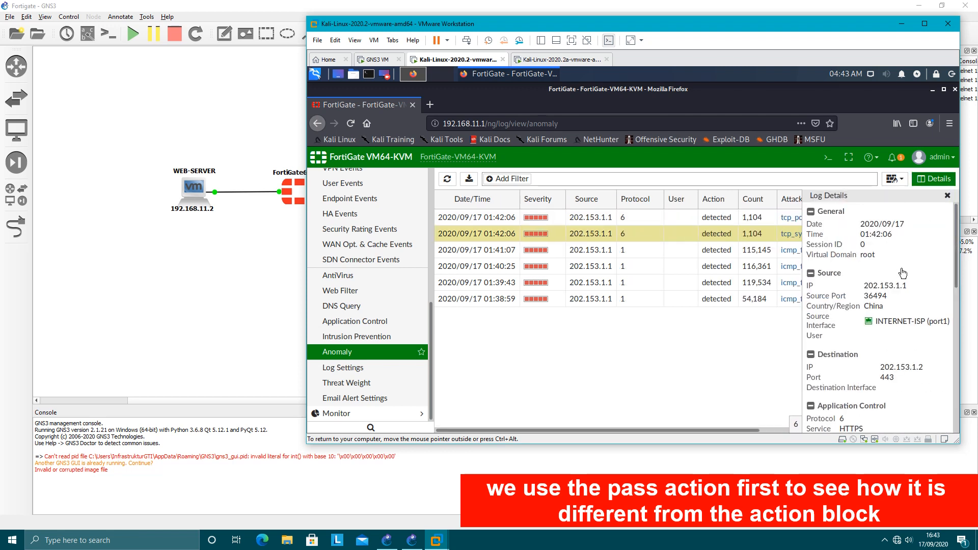
scroll(902, 273, "down", 2)
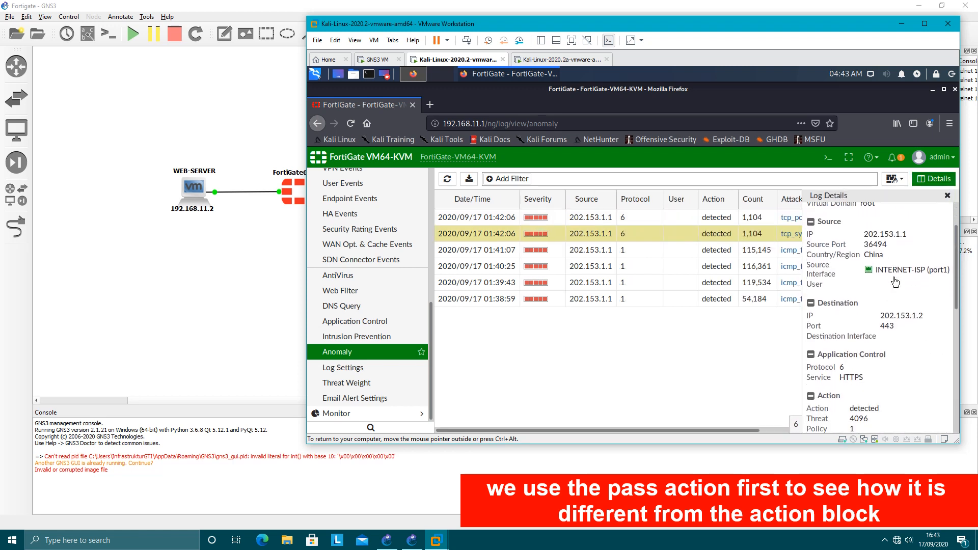
scroll(896, 283, "down", 1)
scroll(895, 281, "down", 8)
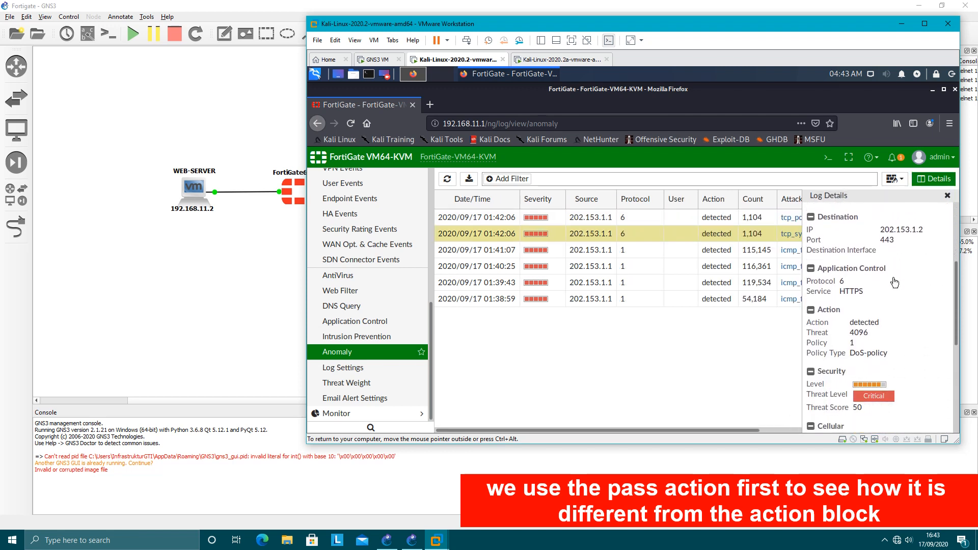
scroll(892, 288, "down", 3)
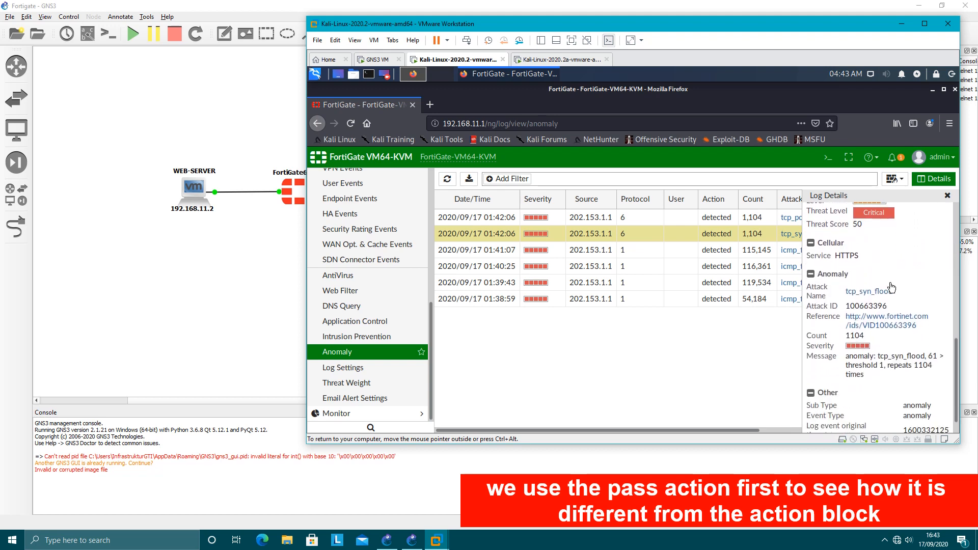
scroll(891, 288, "up", 1)
scroll(891, 288, "up", 5)
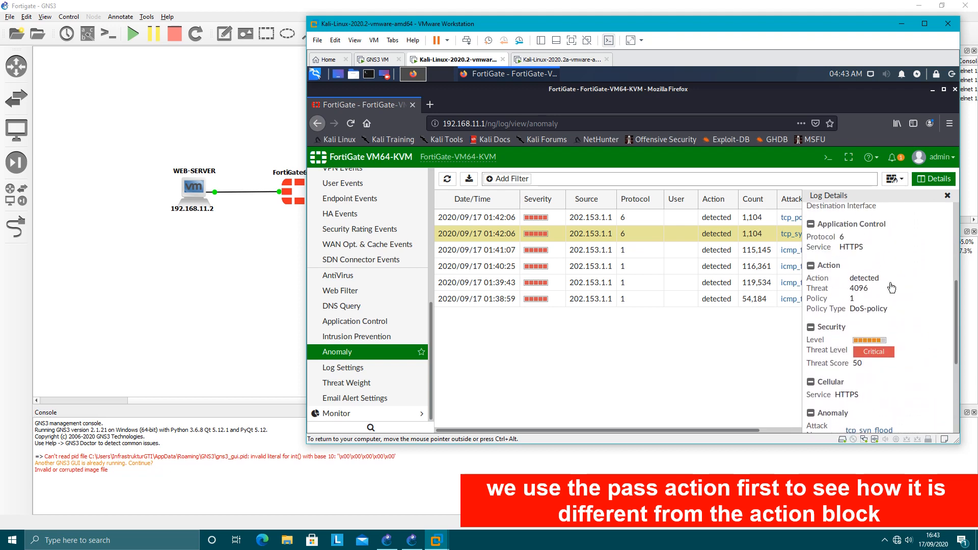
left_click(948, 197)
Reload the Anomaly log and check the log details of the 01:43:06 tcp_port_scan and tcp_syn_flood entries.
left_click(355, 356)
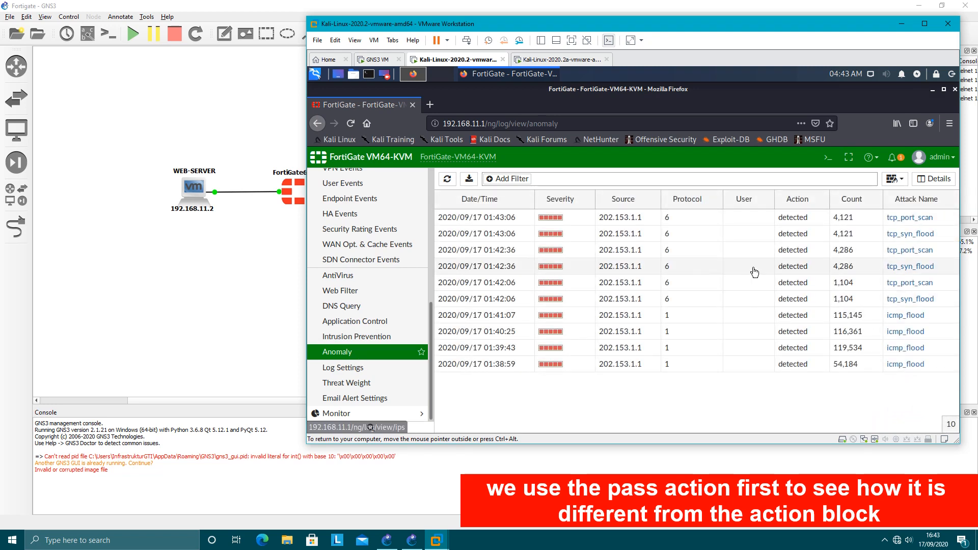
left_click(726, 223)
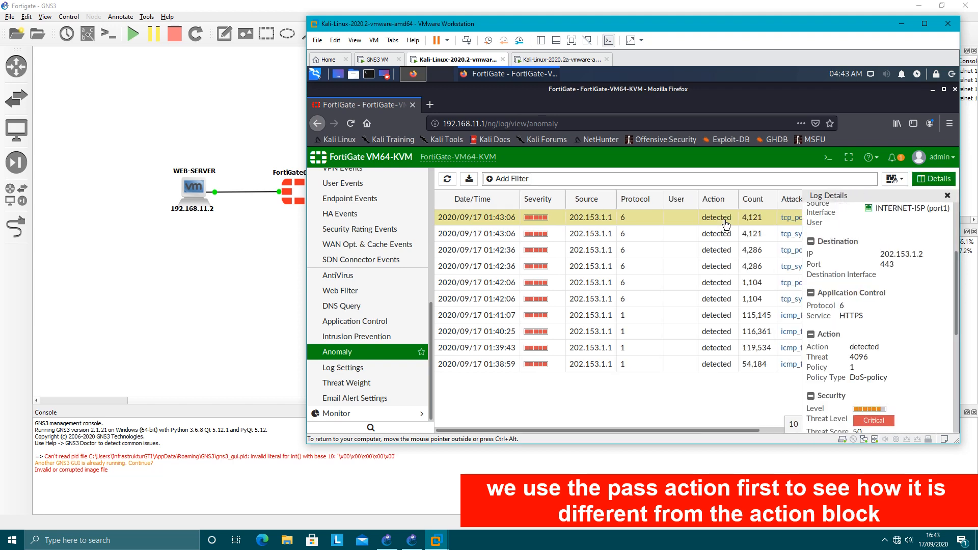
left_click(946, 197)
left_click(691, 236)
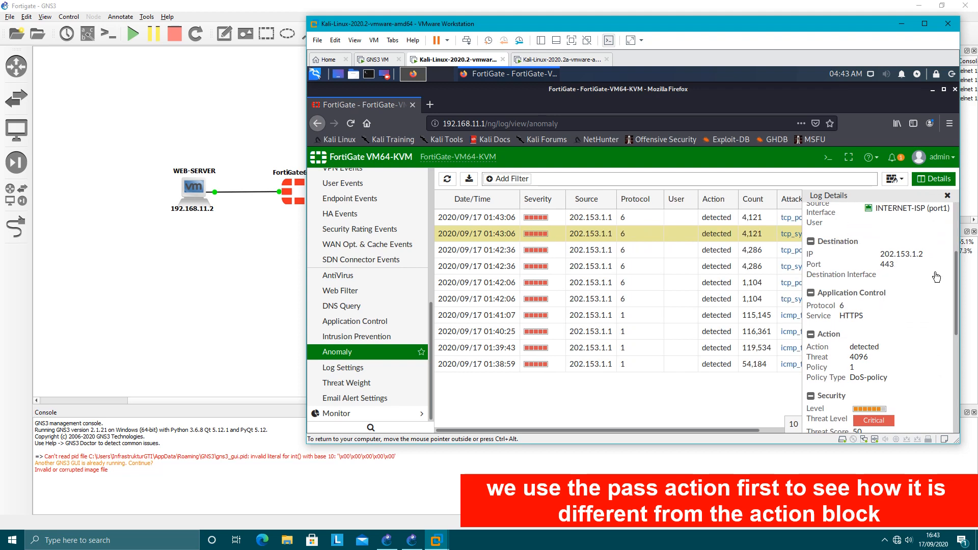
scroll(910, 302, "down", 2)
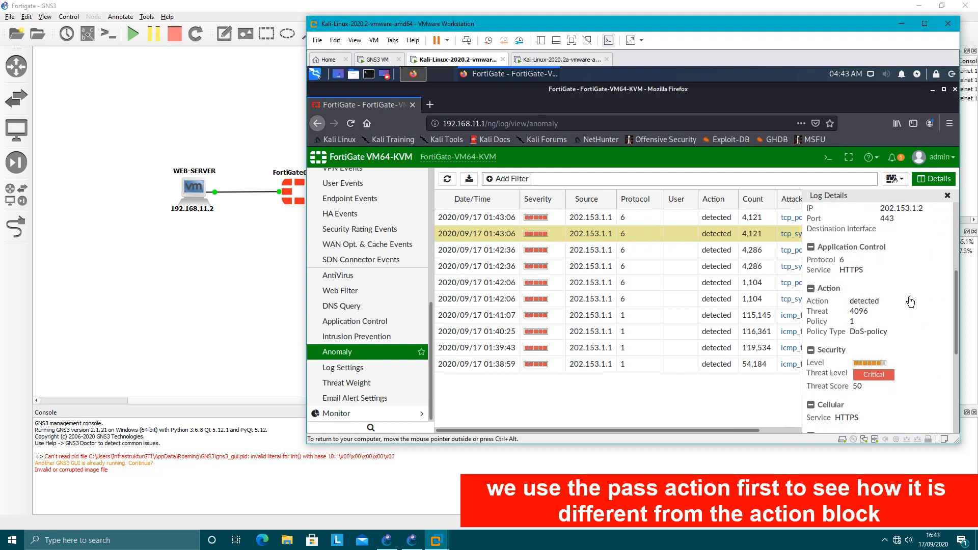
left_click(947, 196)
Check the log details of both 01:42:36 entries and the 01:42:06 tcp_port_scan entry, and reload the Anomaly log.
double_click(705, 256)
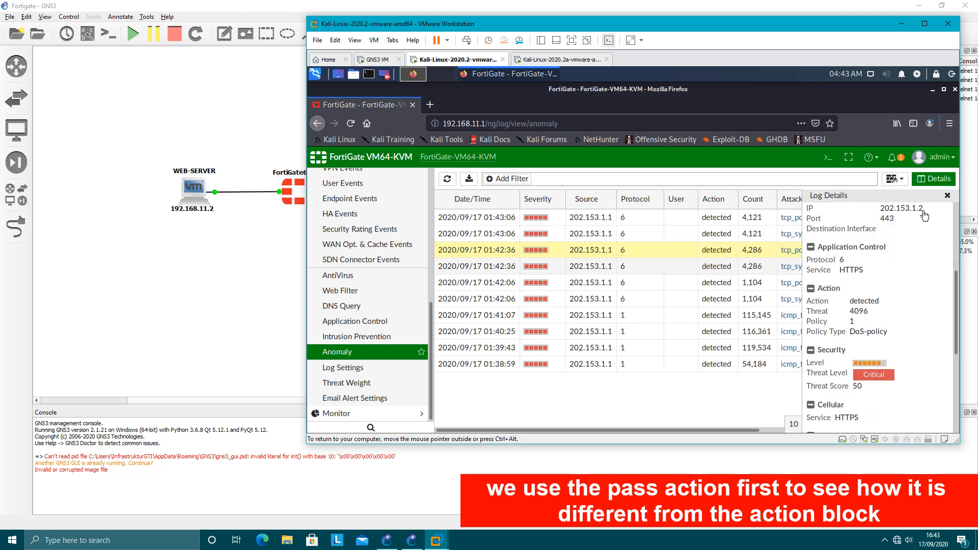
left_click(946, 197)
double_click(702, 271)
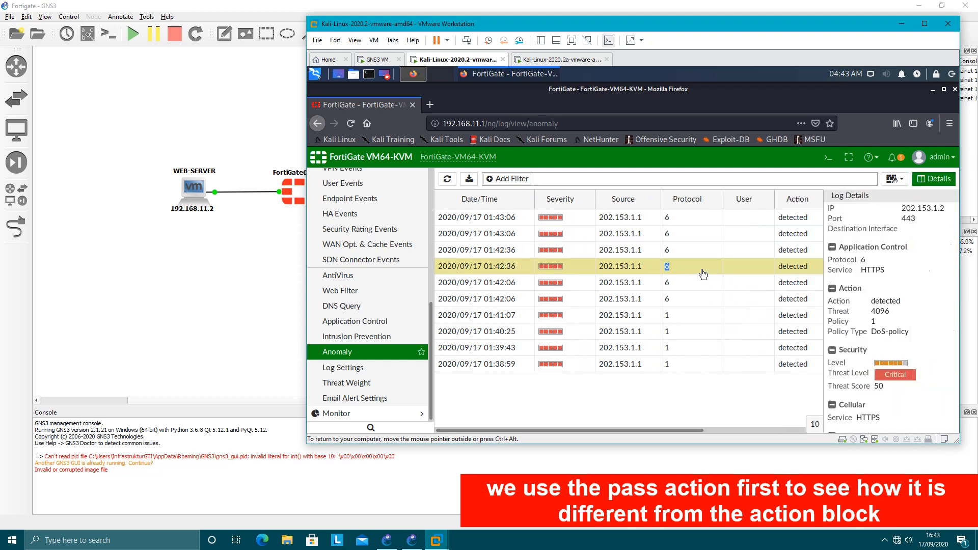
scroll(937, 219, "down", 3)
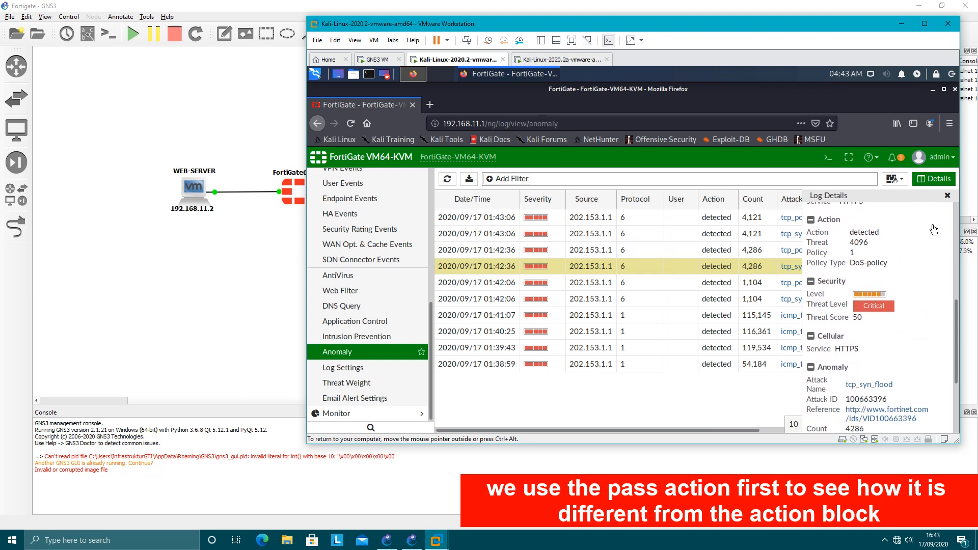
left_click(946, 196)
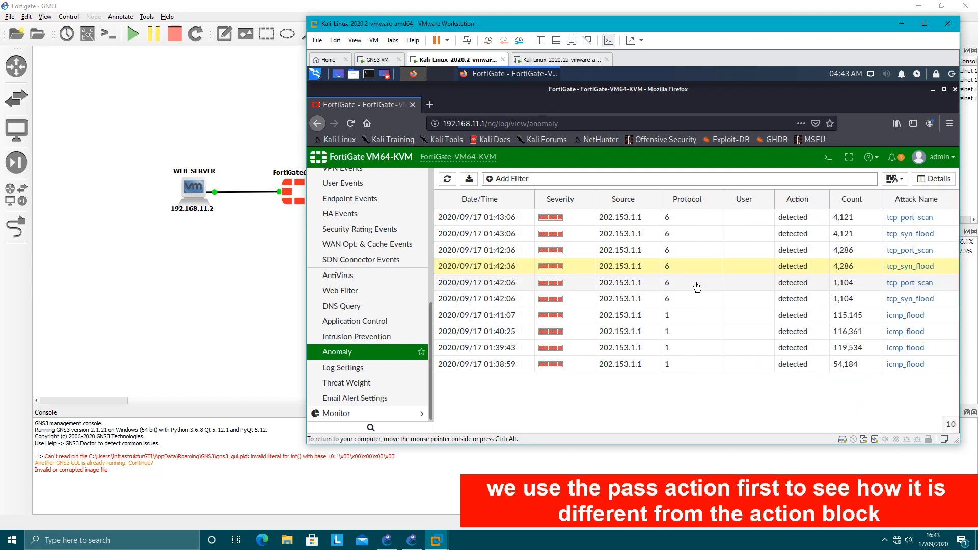
double_click(701, 287)
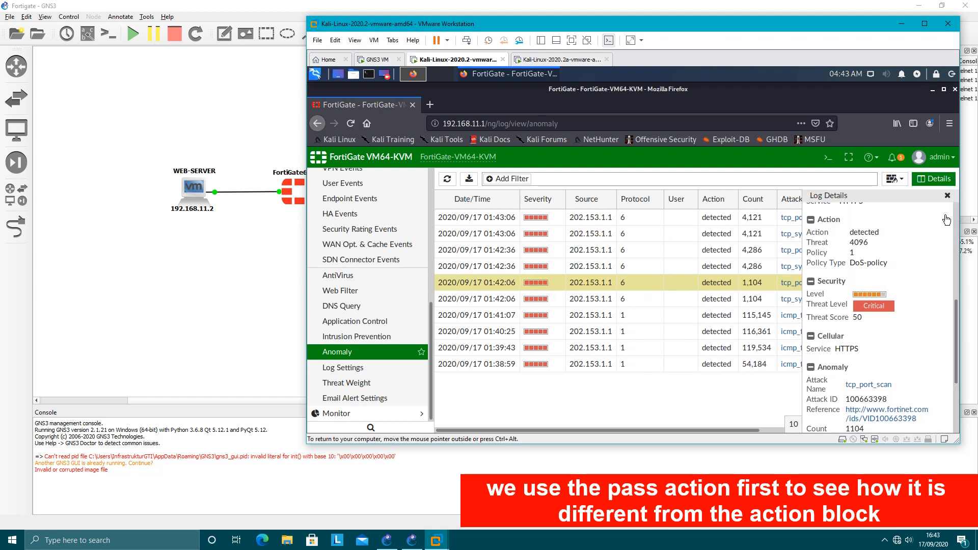
left_click(947, 196)
left_click(370, 356)
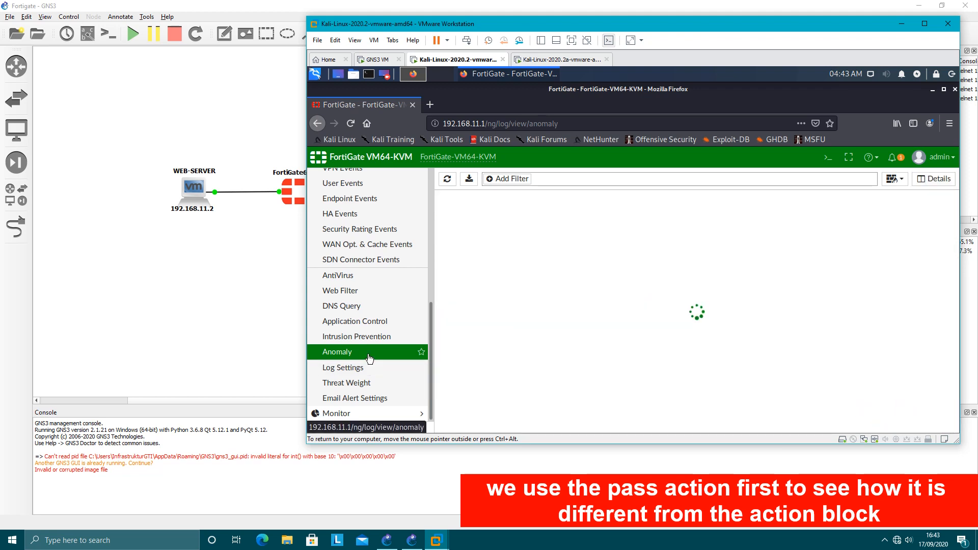
left_click(369, 358)
left_click(370, 359)
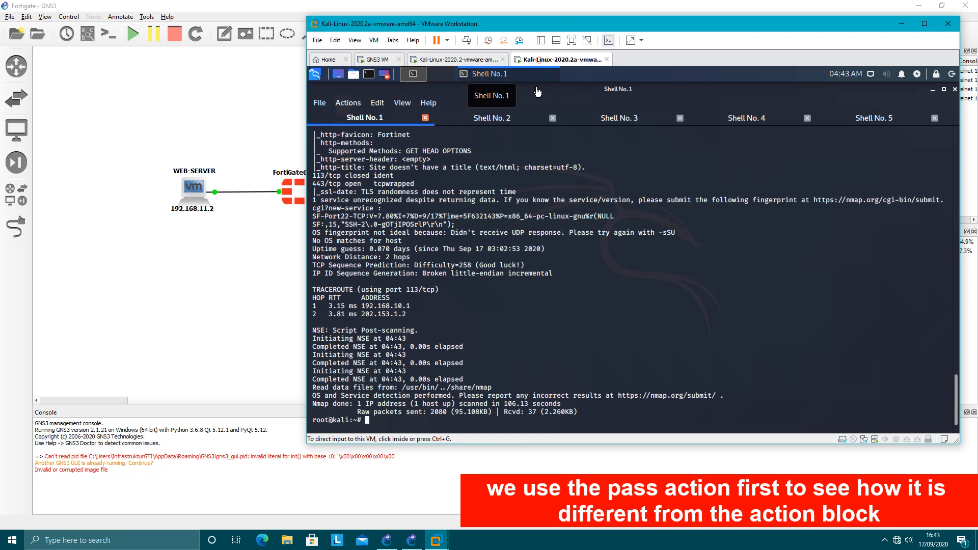
Switch to the Kali-Linux-2020.2a virtual machine and examine the port and service results in the nmap report for 202.153.1.2.
left_click(539, 59)
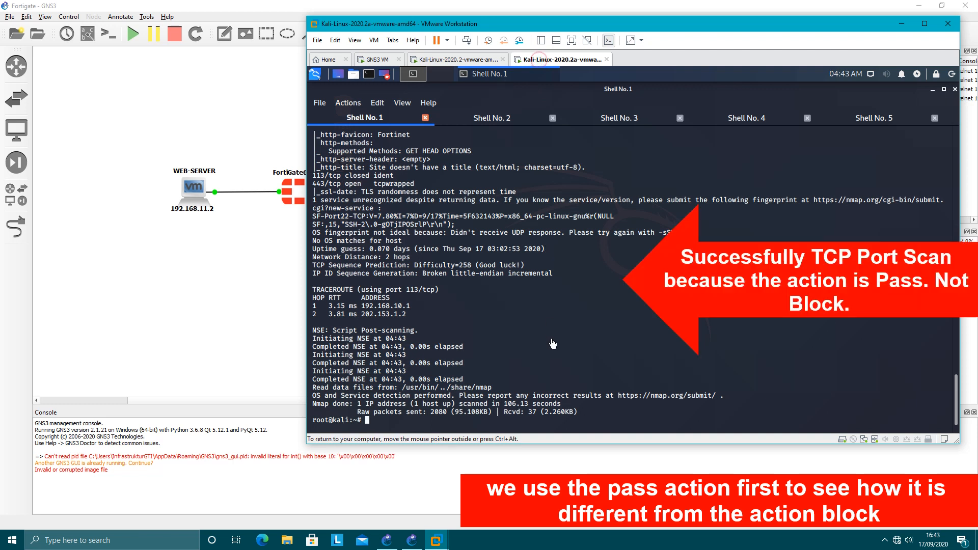
scroll(483, 302, "up", 4)
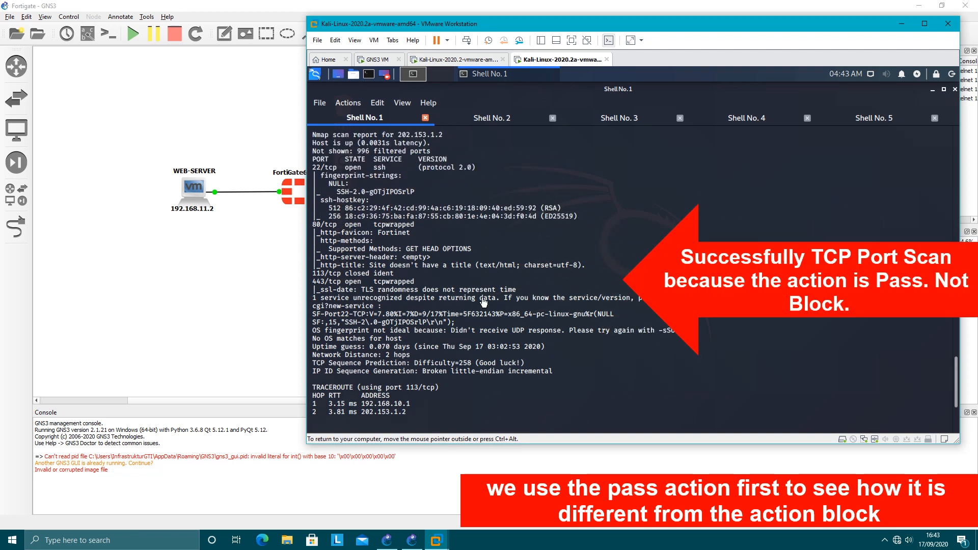
left_click_drag(314, 172, 504, 312)
left_click(530, 339)
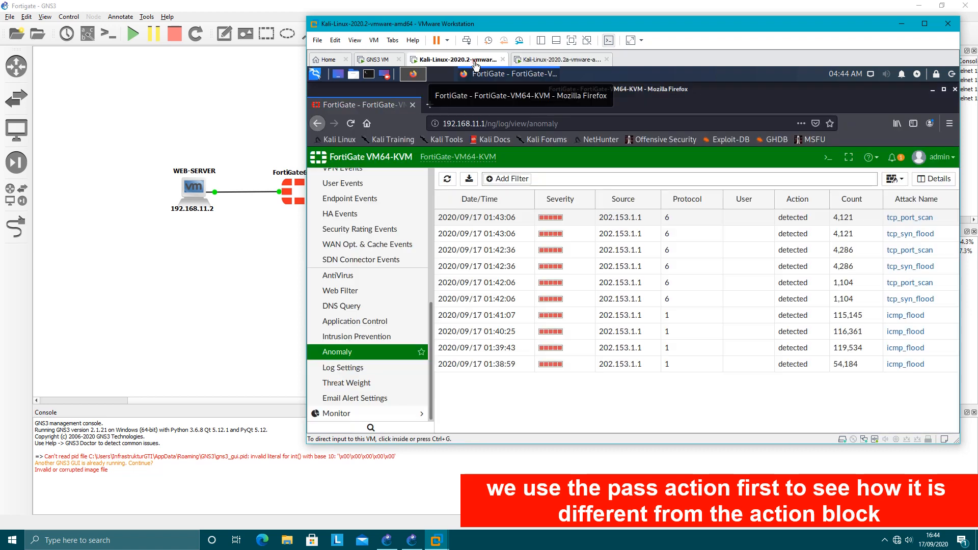
Return to the FortiGate virtual machine and open the IPv4 DoS policy protecting 202.153.1.0/28 for editing.
left_click(471, 59)
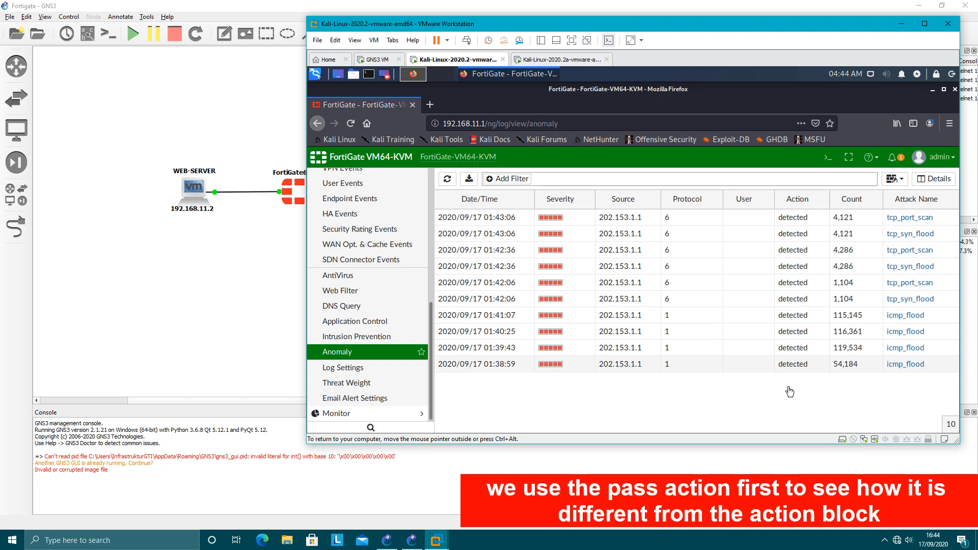
scroll(404, 327, "up", 5)
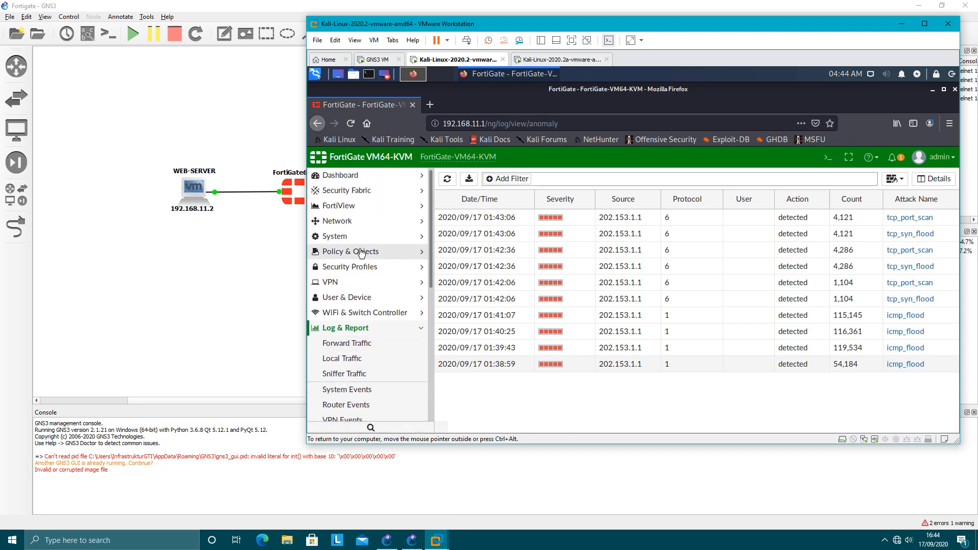
left_click(351, 252)
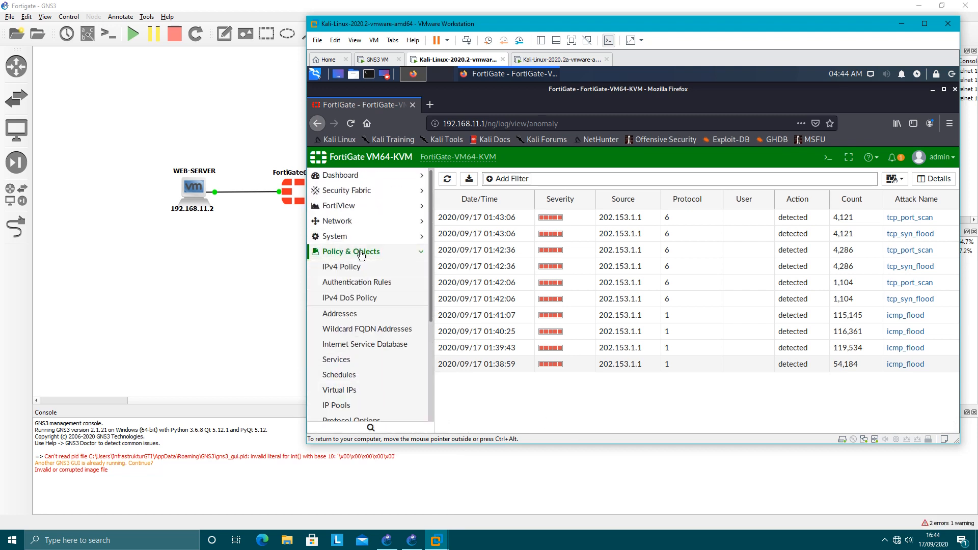
left_click(350, 301)
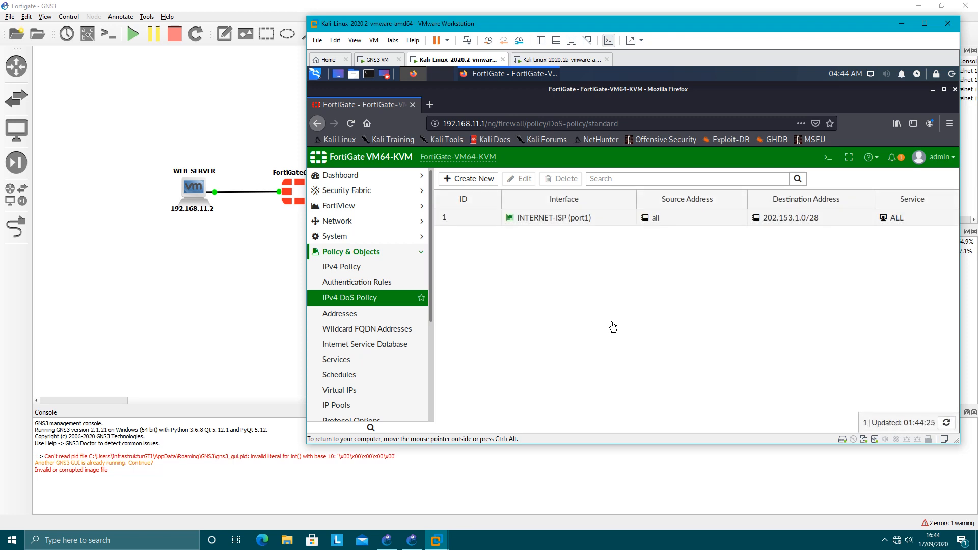
double_click(487, 218)
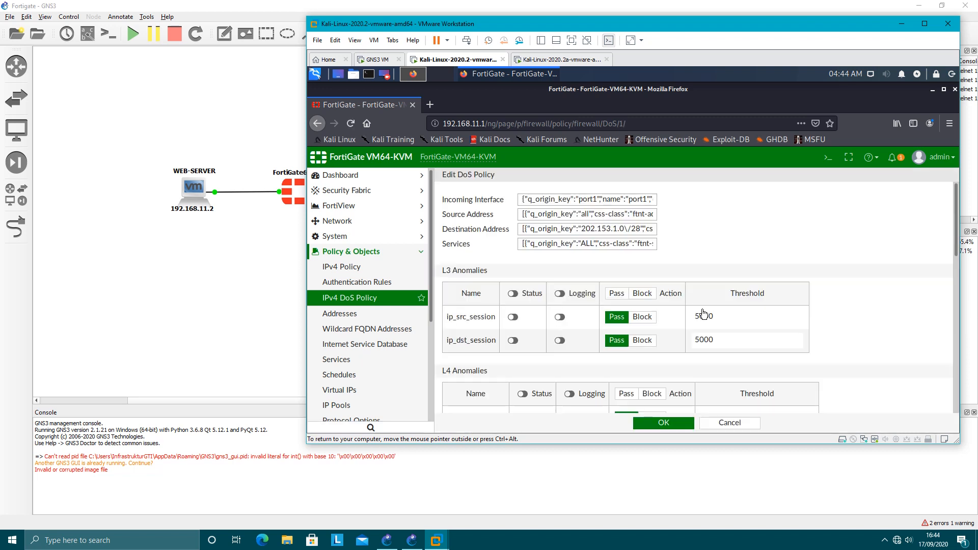
Set the action of the tcp_syn_flood and tcp_port_scan anomalies to Block.
scroll(840, 327, "down", 3)
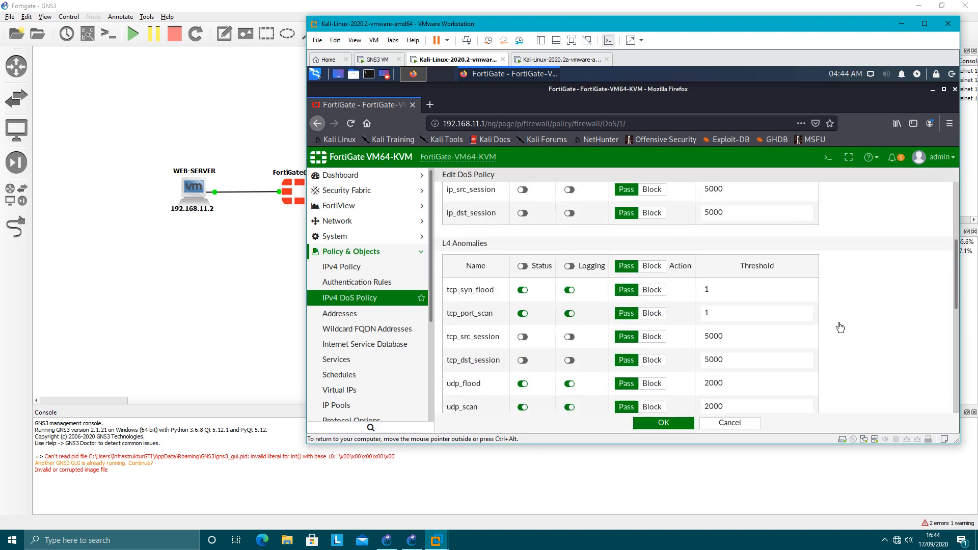
scroll(830, 327, "down", 2)
left_click(654, 222)
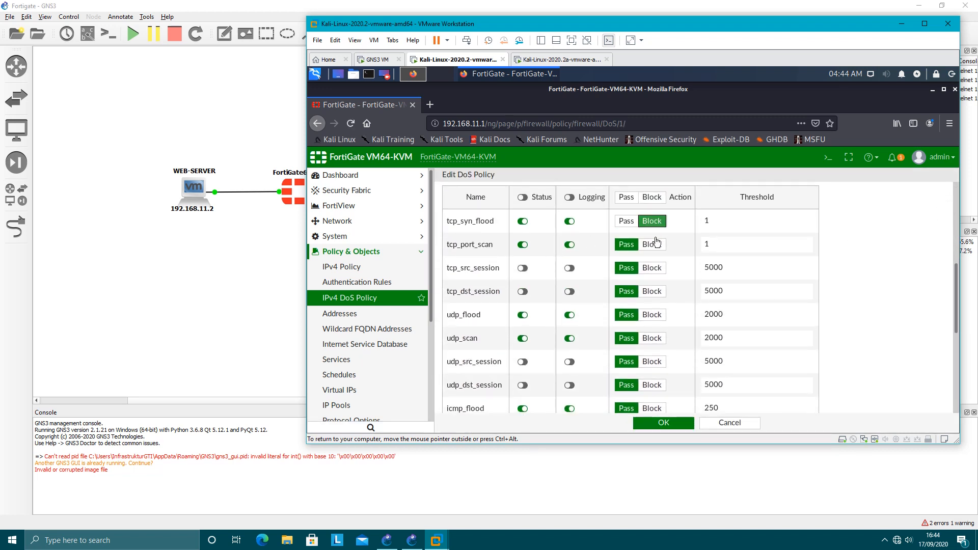
left_click(659, 246)
scroll(627, 318, "down", 1)
left_click(651, 318)
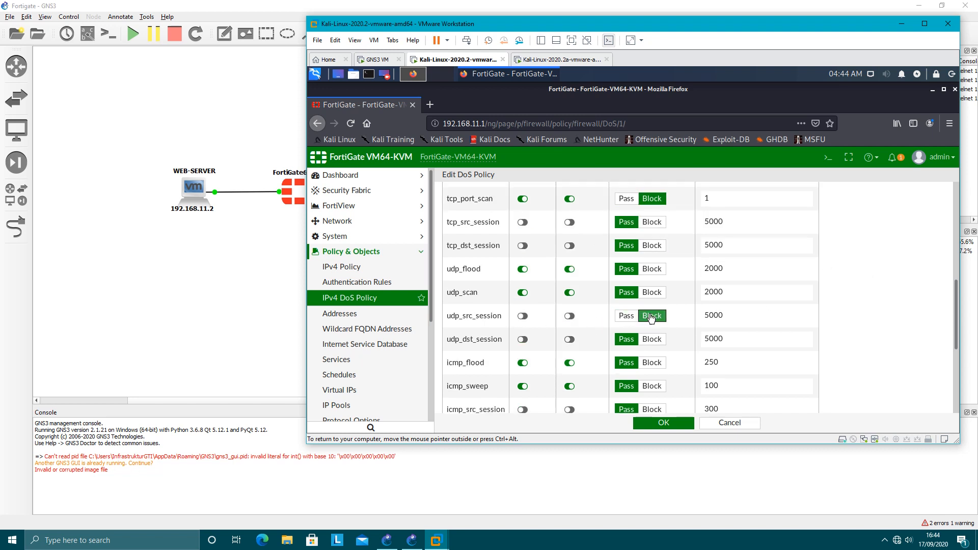
left_click(652, 340)
left_click(626, 316)
left_click(627, 339)
Set the action of the udp_flood, udp_scan, icmp_flood and icmp_sweep anomalies to Block.
left_click(652, 269)
left_click(652, 293)
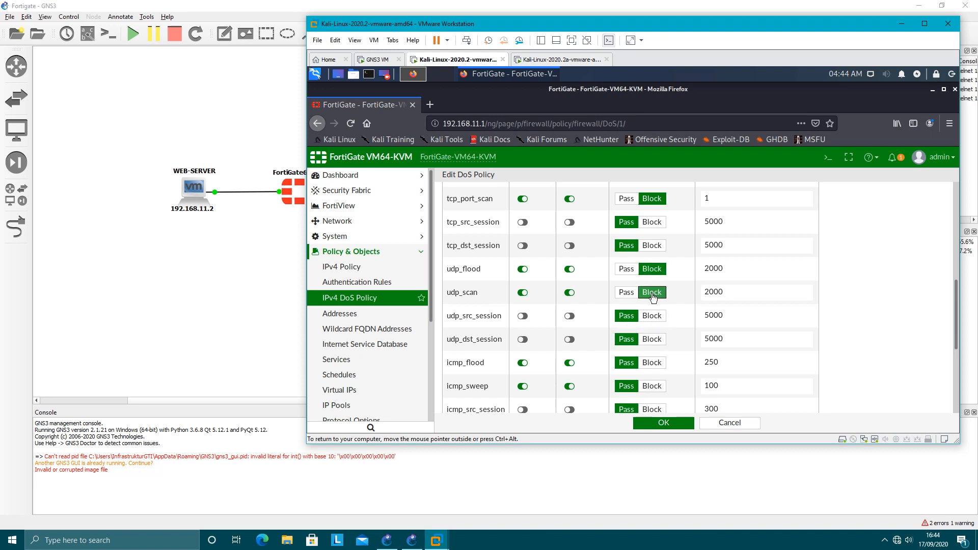
left_click(652, 363)
left_click(652, 387)
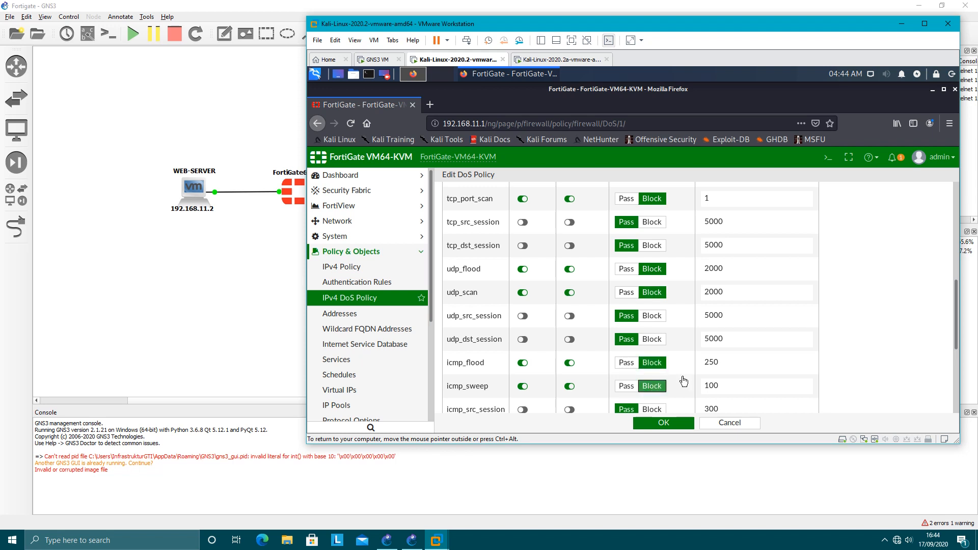
left_click(810, 371)
Set the action of the sctp_flood and sctp_scan anomalies to Block.
scroll(809, 371, "down", 5)
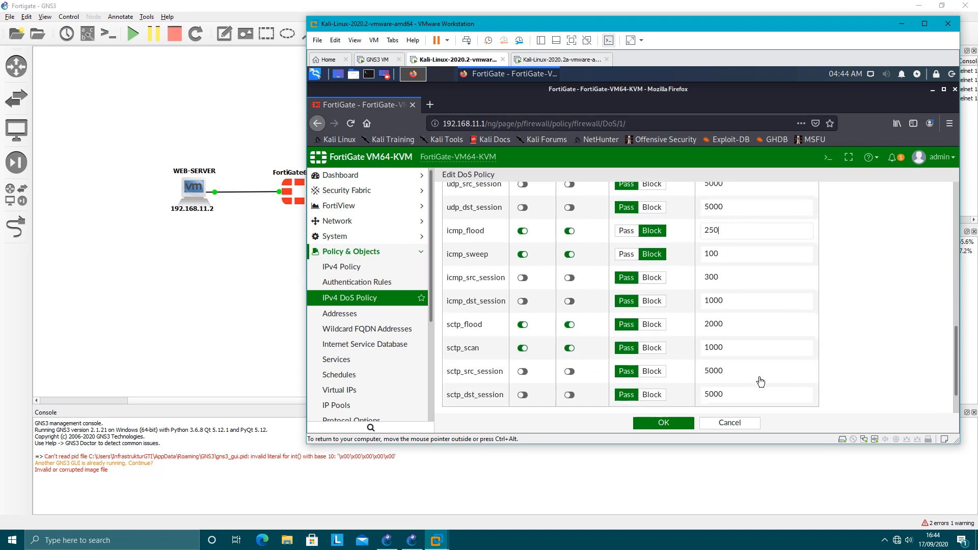
left_click(651, 318)
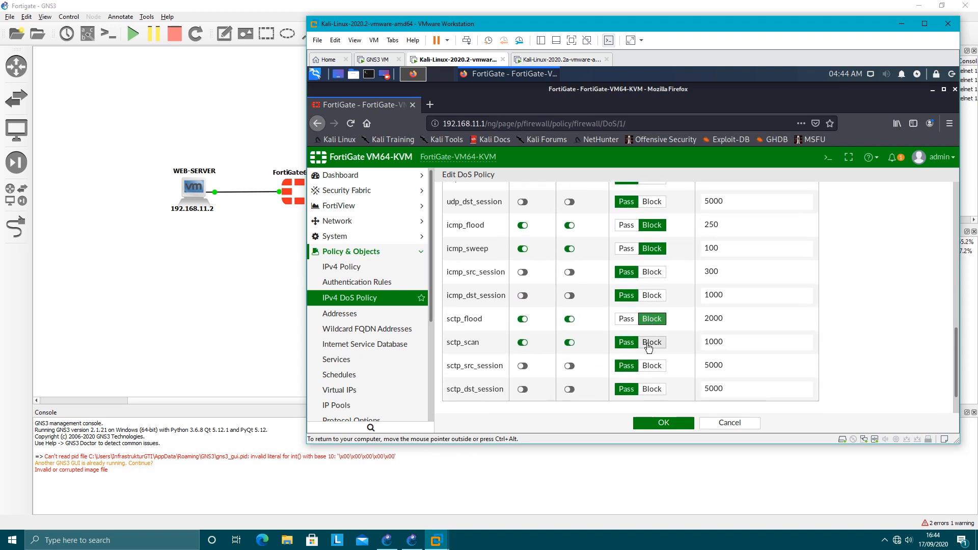
left_click(652, 344)
Set the icmp_flood threshold to 10, edit the icmp_sweep threshold, and save the DoS policy.
scroll(882, 345, "up", 6)
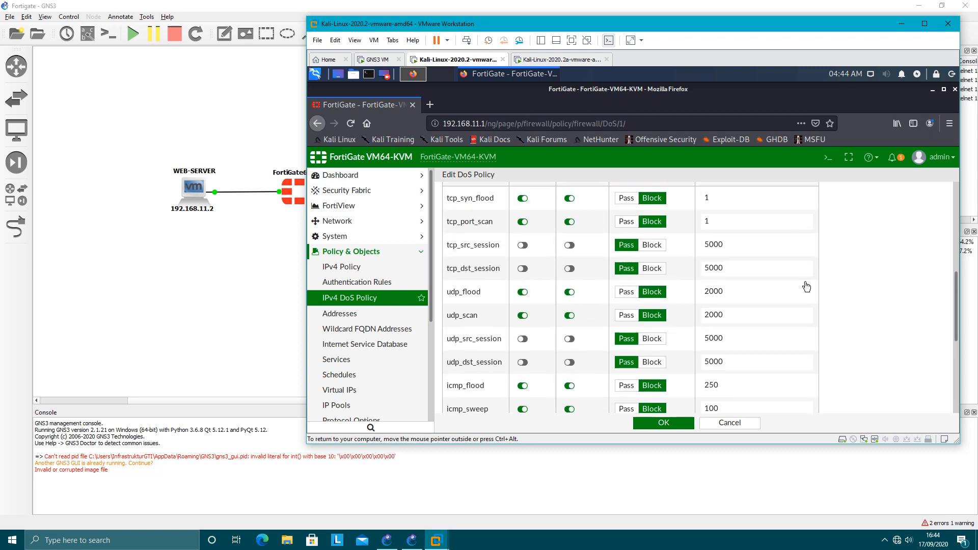
scroll(743, 242, "up", 2)
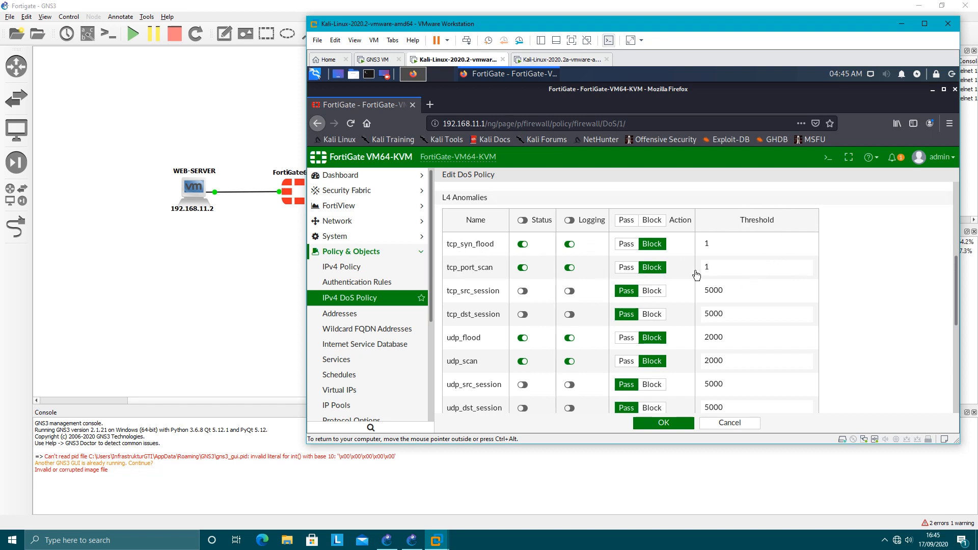
scroll(870, 286, "down", 2)
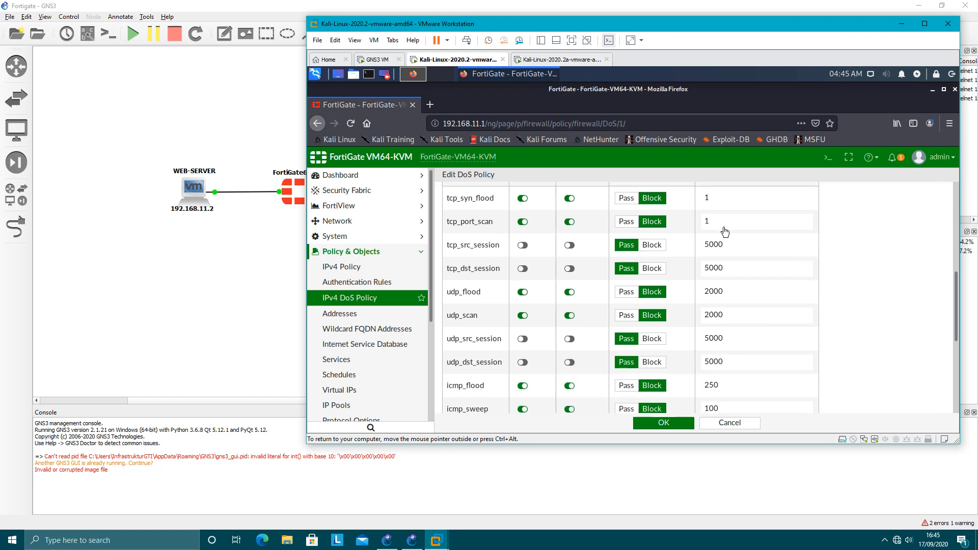
scroll(774, 250, "down", 4)
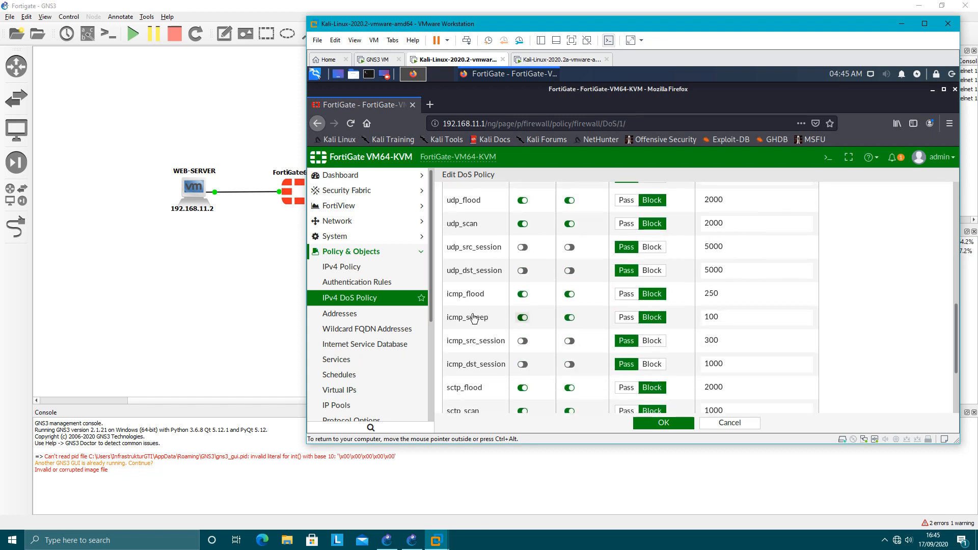
left_click_drag(738, 297, 702, 295)
type("10")
left_click_drag(732, 314, 691, 320)
left_click(663, 428)
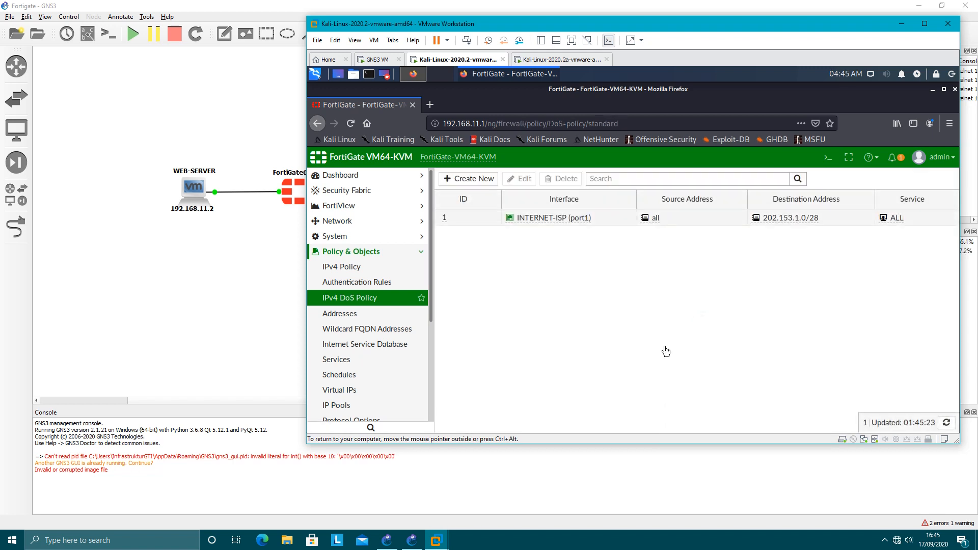
Open the Status dashboard and check the CPU usage graph.
left_click(383, 252)
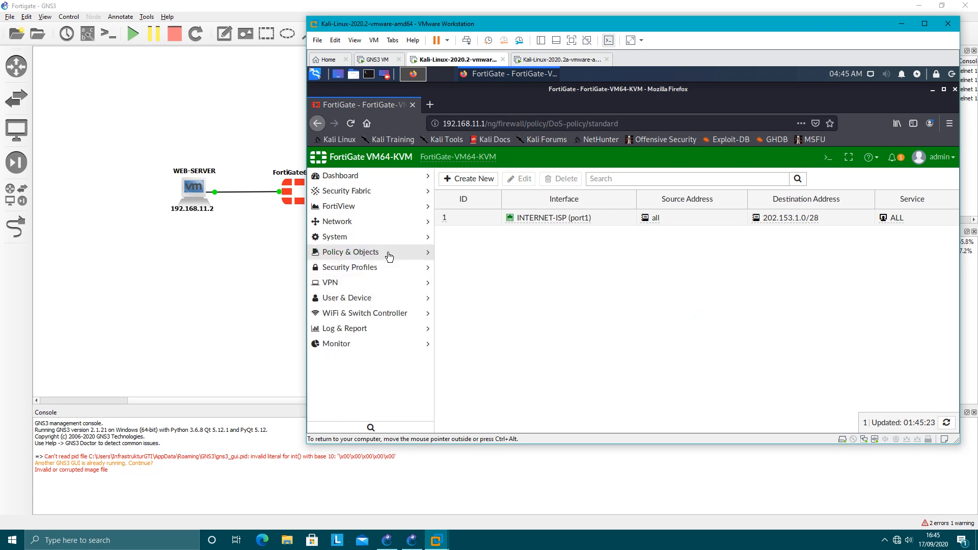
left_click(357, 177)
left_click(360, 192)
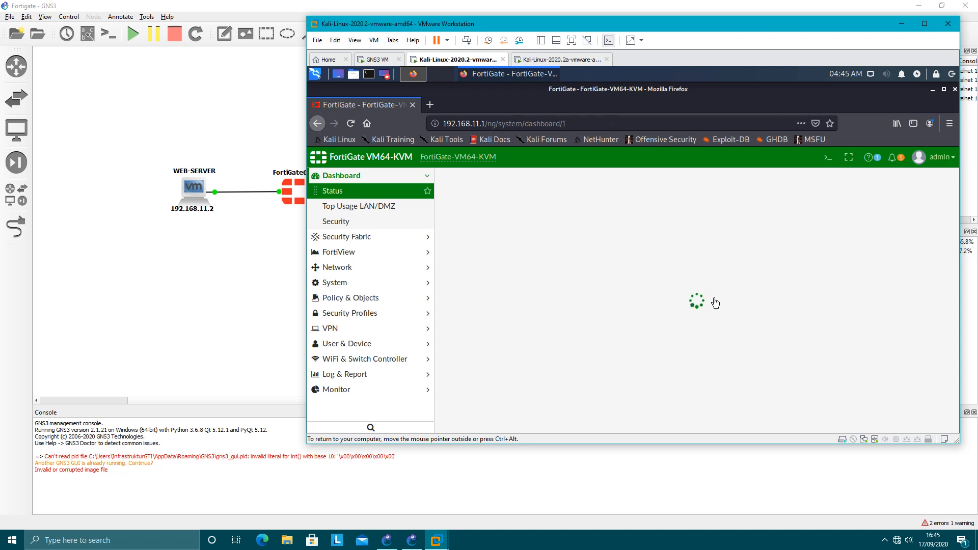
scroll(797, 299, "down", 5)
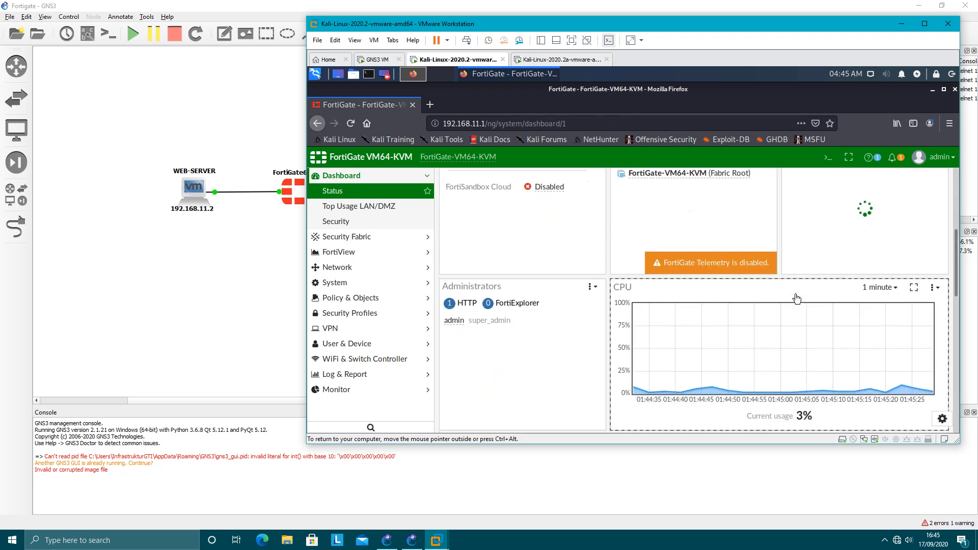
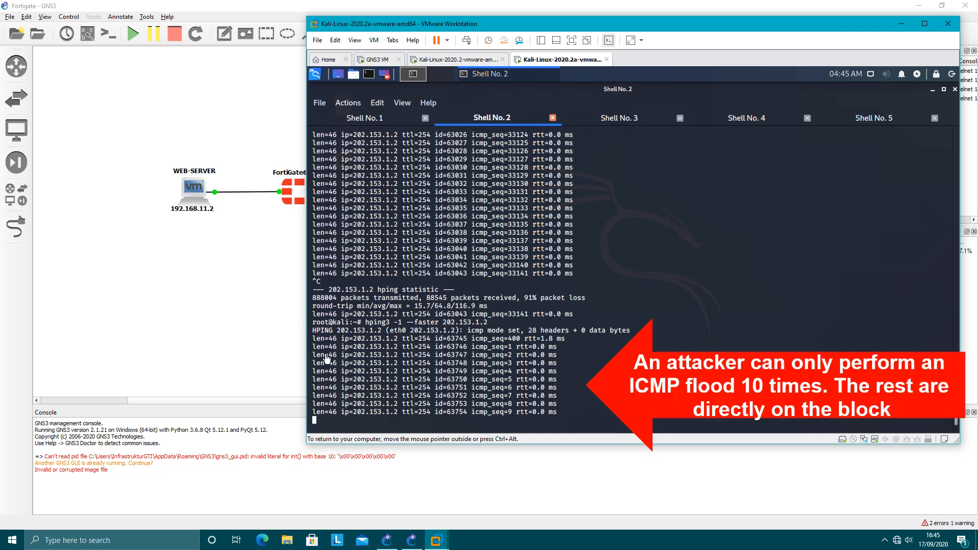
Check the replies received by the hping3 ICMP flood against 202.153.1.2 in the Kali terminal, highlighting the start of the first reply.
double_click(314, 340)
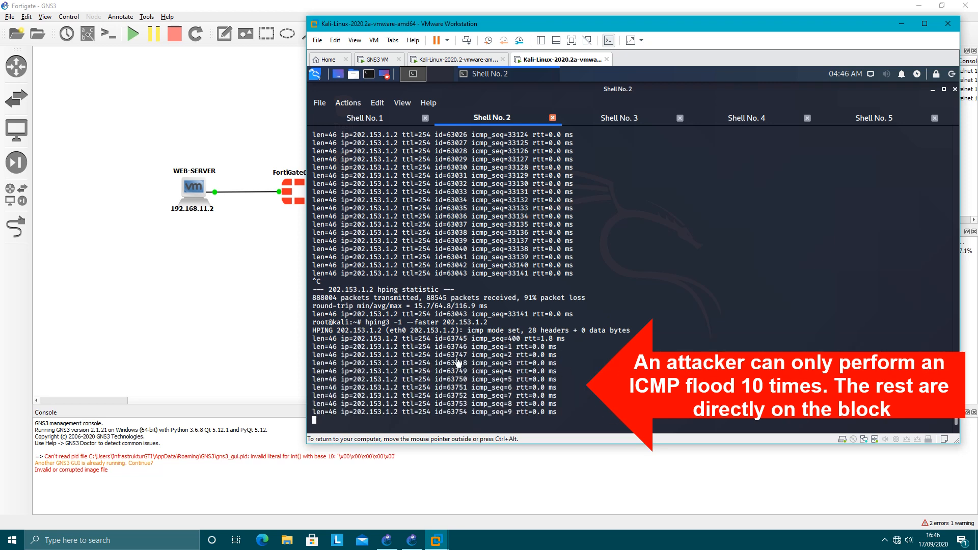
Switch to the Kali-Linux-2020.2 virtual machine and examine the CPU usage graph on the FortiGate status dashboard.
left_click(439, 59)
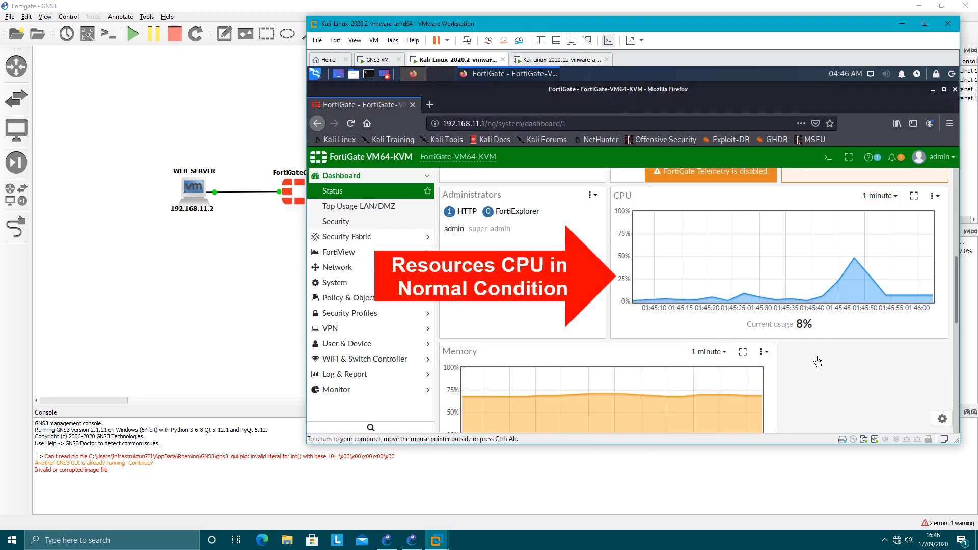
mouse_move(857, 262)
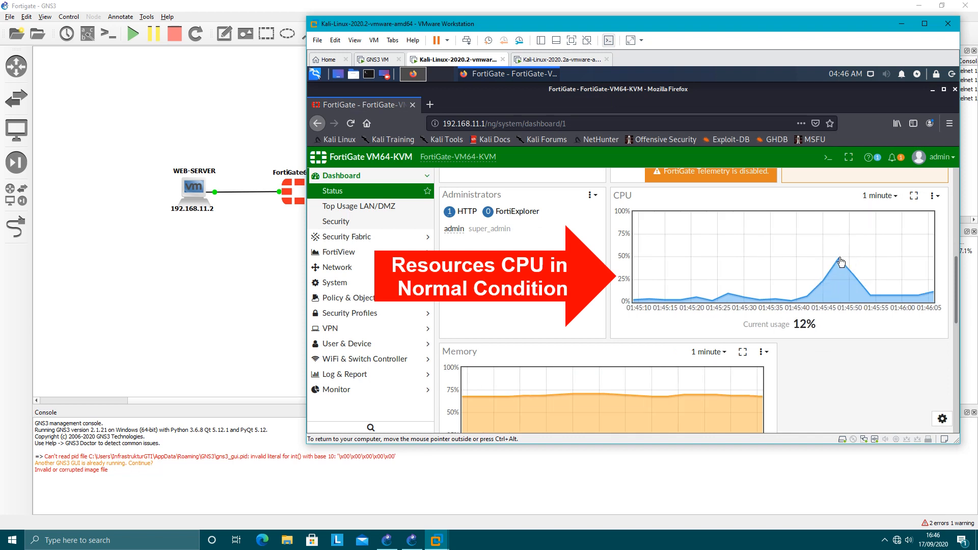
mouse_move(936, 299)
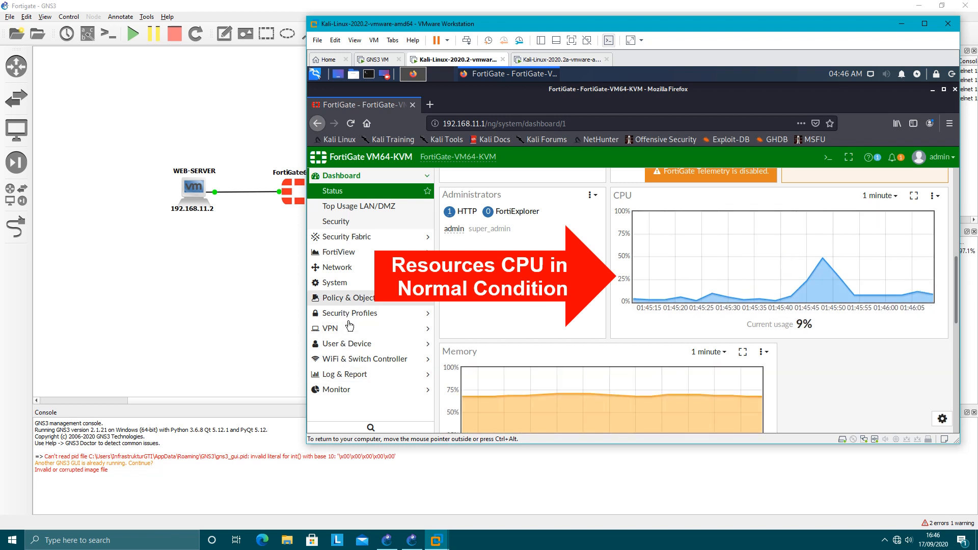
Open the FortiGate Anomaly log and compare the action and count of the two newest icmp_flood entries.
left_click(336, 374)
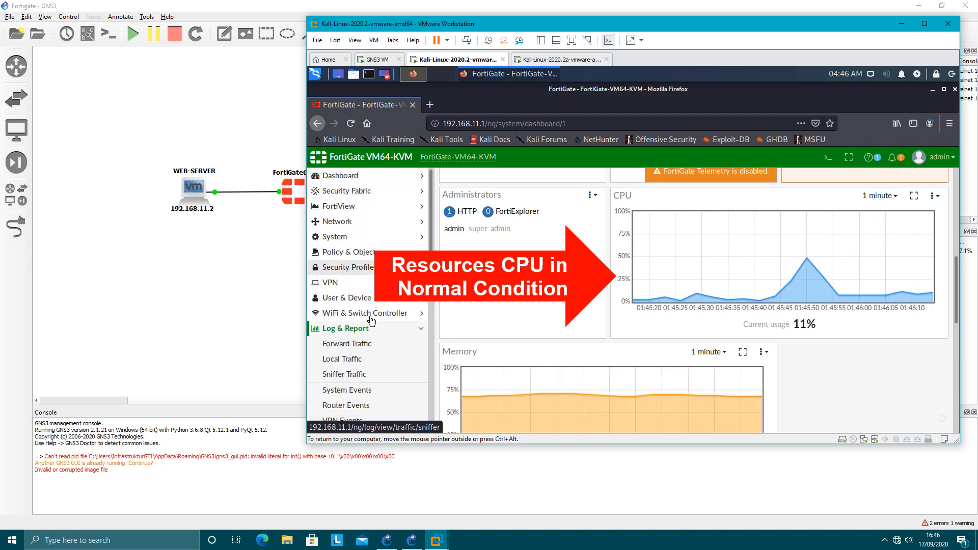
scroll(371, 320, "down", 6)
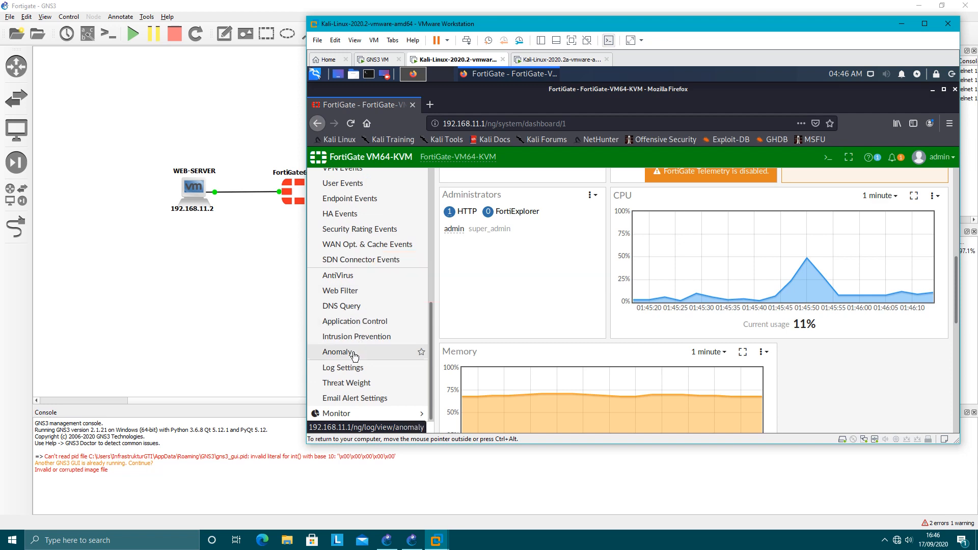
left_click(355, 356)
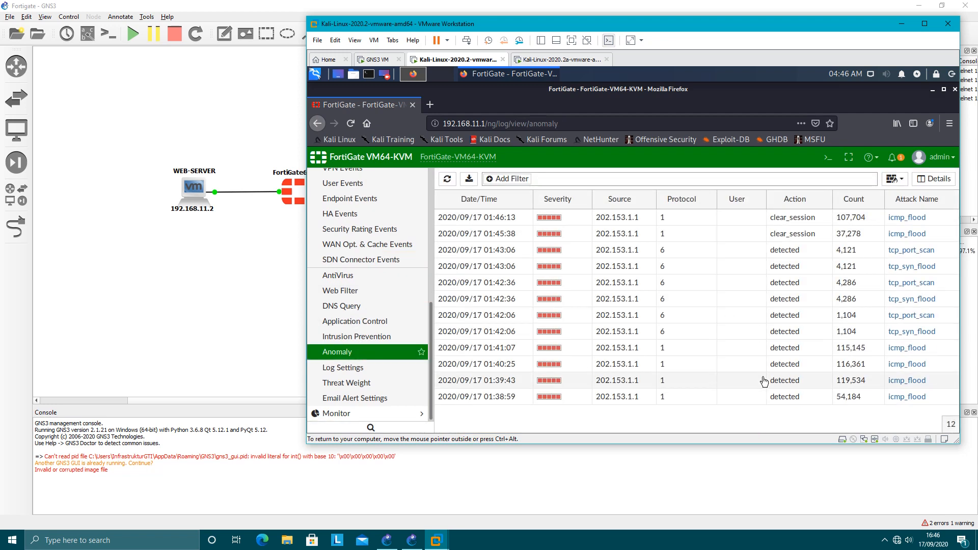
left_click(744, 233)
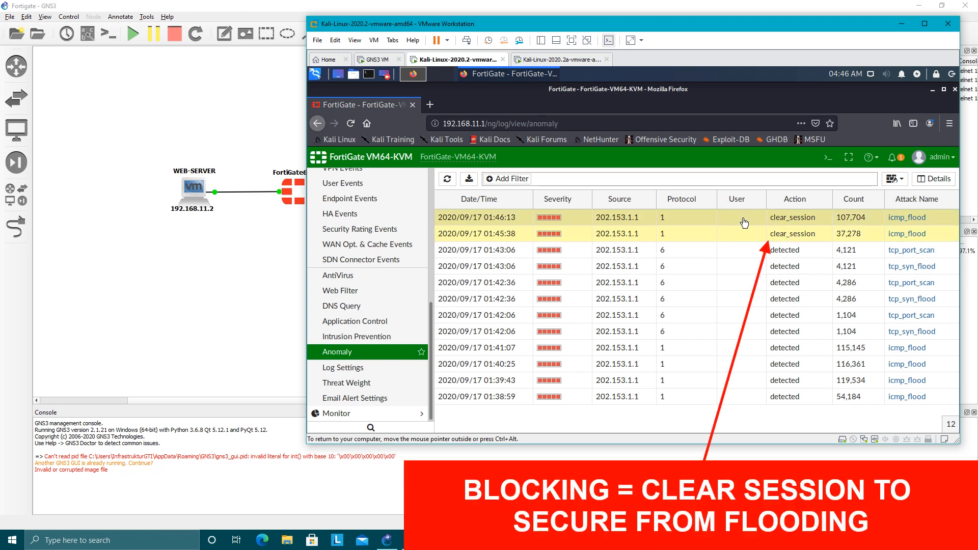
left_click(744, 219)
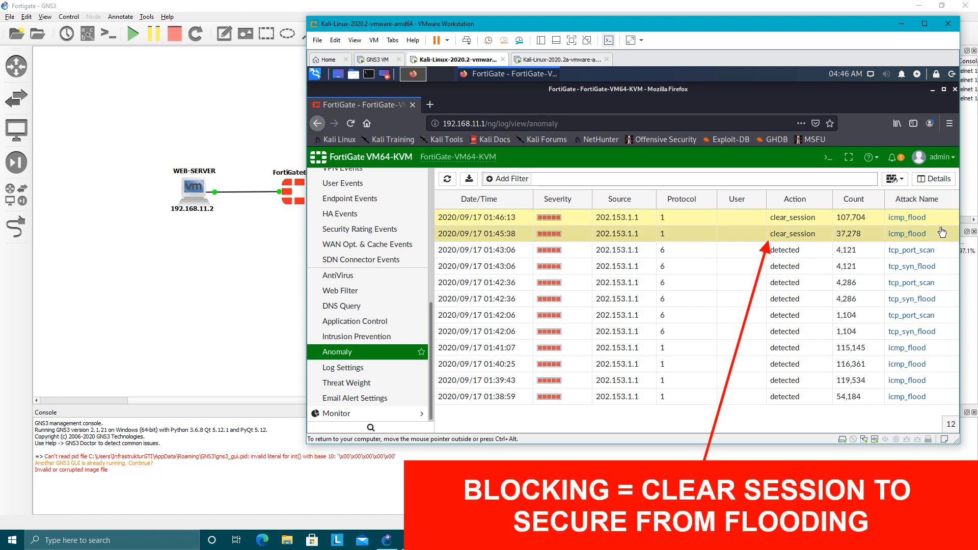
left_click(858, 239)
Show the log details of the newest icmp_flood entry and review its source, destination, action, security and anomaly information.
left_click(693, 222)
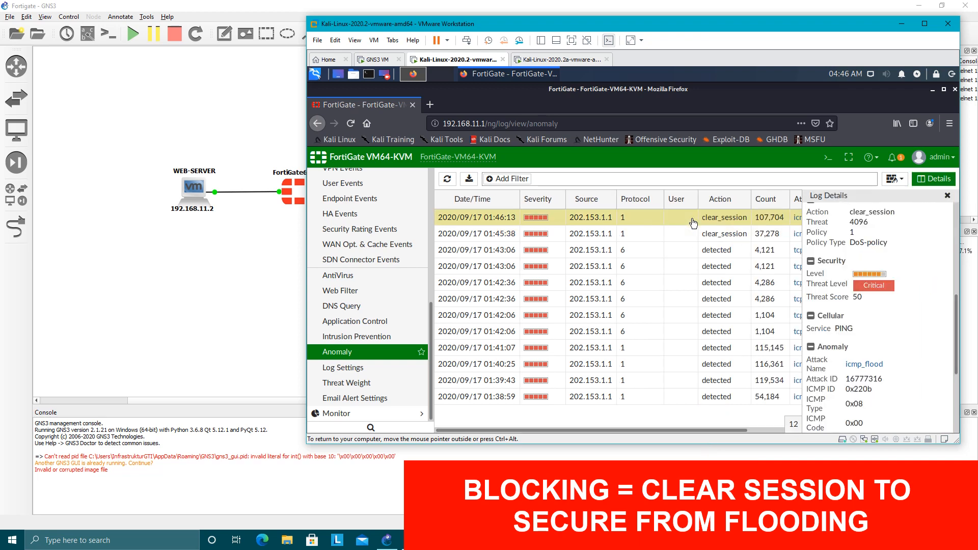
scroll(910, 283, "up", 5)
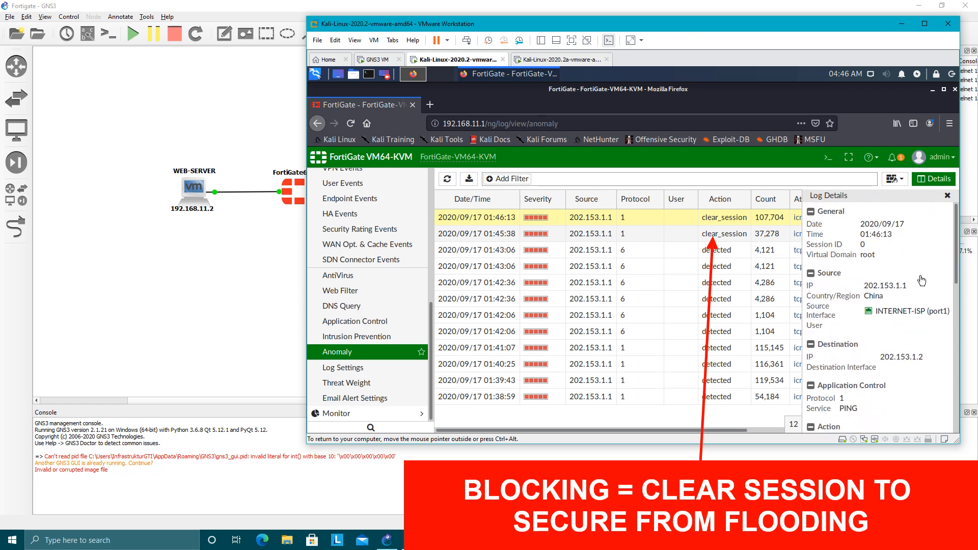
scroll(922, 280, "down", 5)
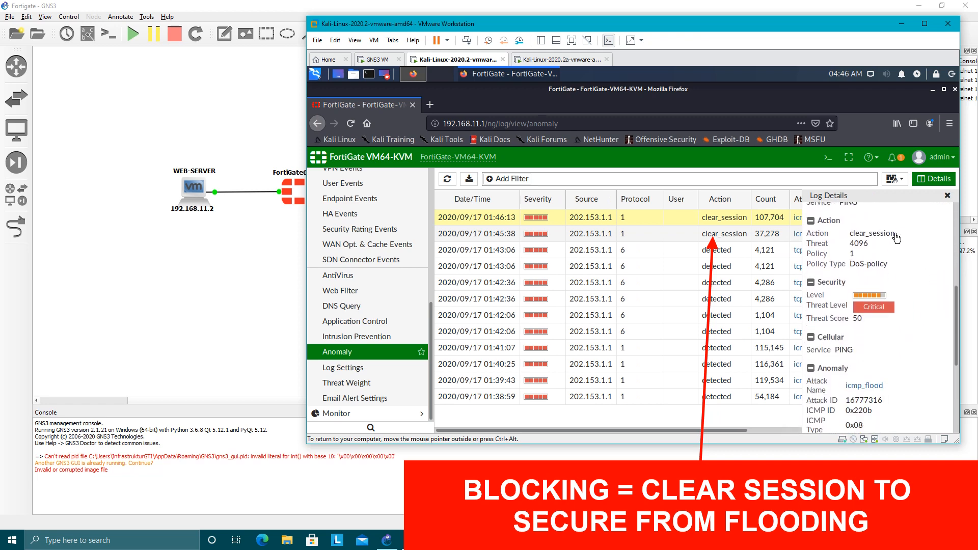
scroll(913, 259, "down", 1)
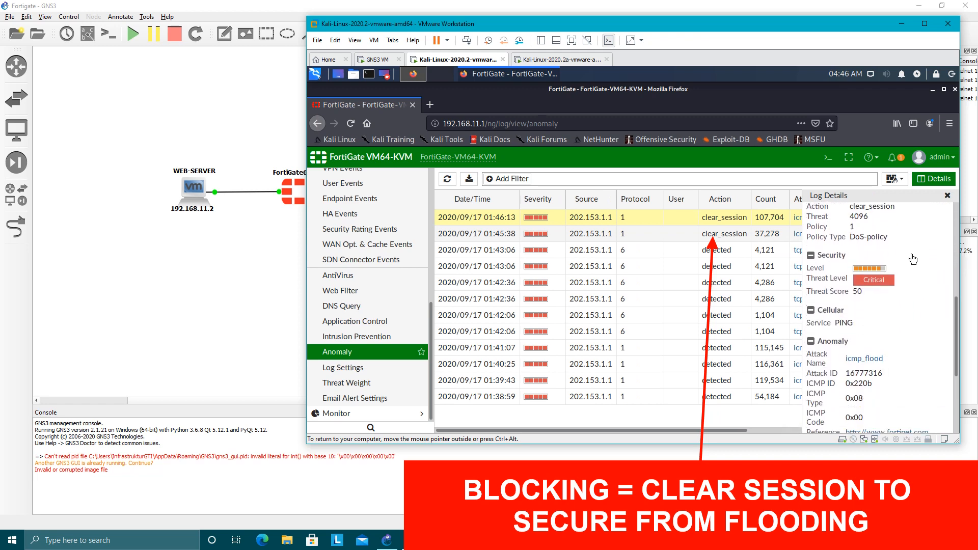
scroll(913, 259, "down", 5)
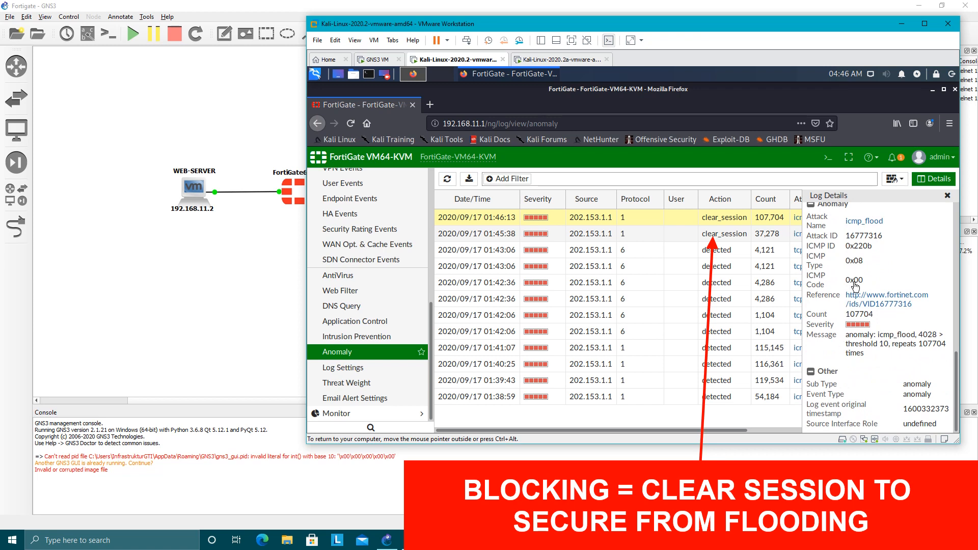
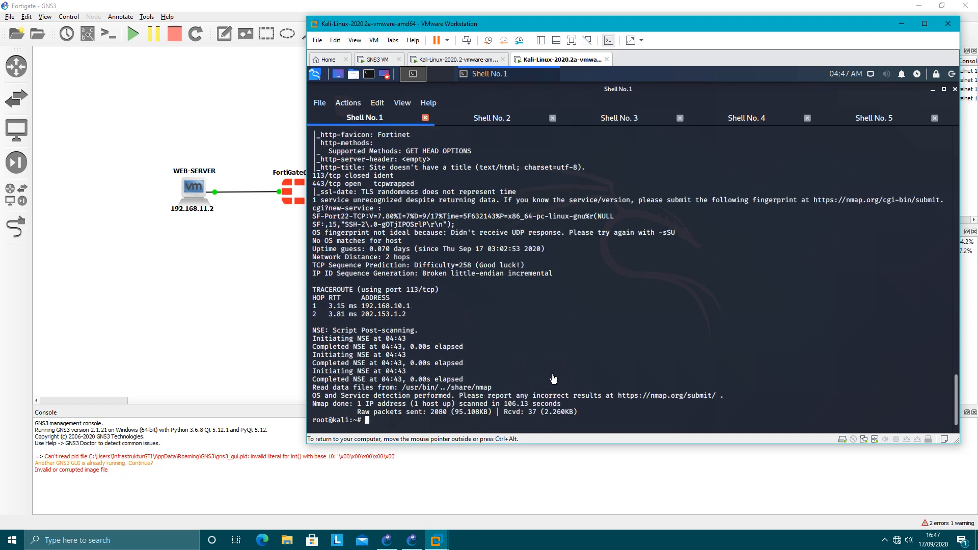
Rerun the nmap -v -A scan against 202.153.1.2 and examine the dropped-probe lines of the SYN Stealth Scan.
key("Up")
key("Return")
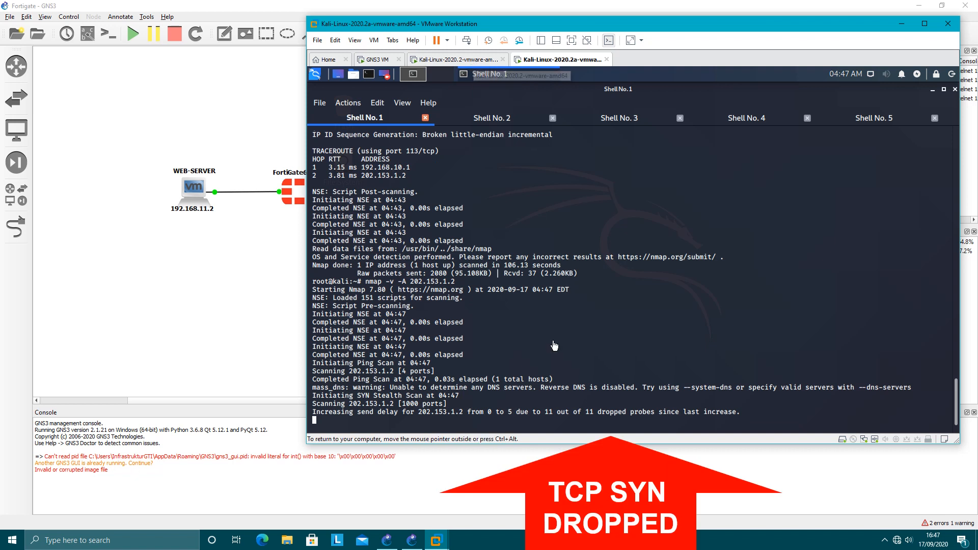
left_click_drag(333, 415, 465, 412)
left_click_drag(536, 23, 589, 26)
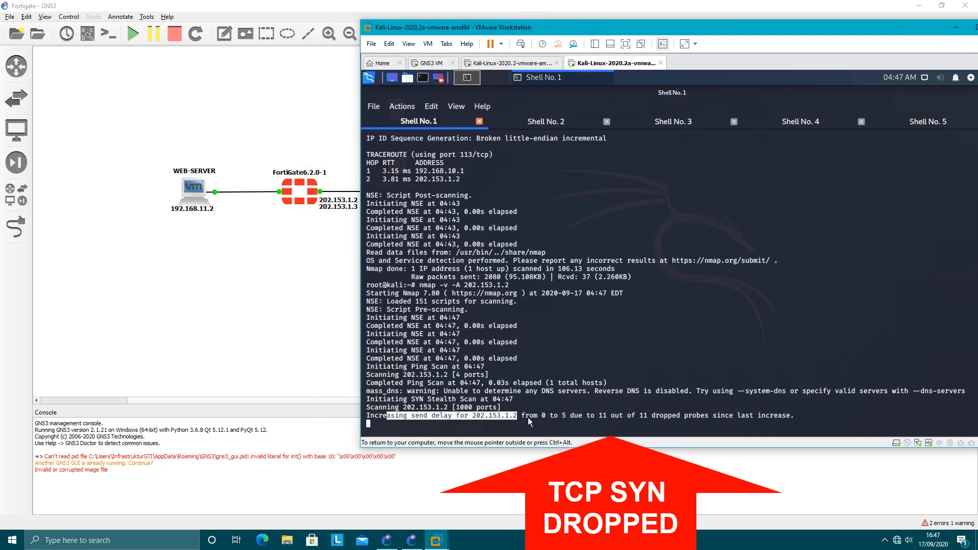
left_click_drag(529, 417, 564, 420)
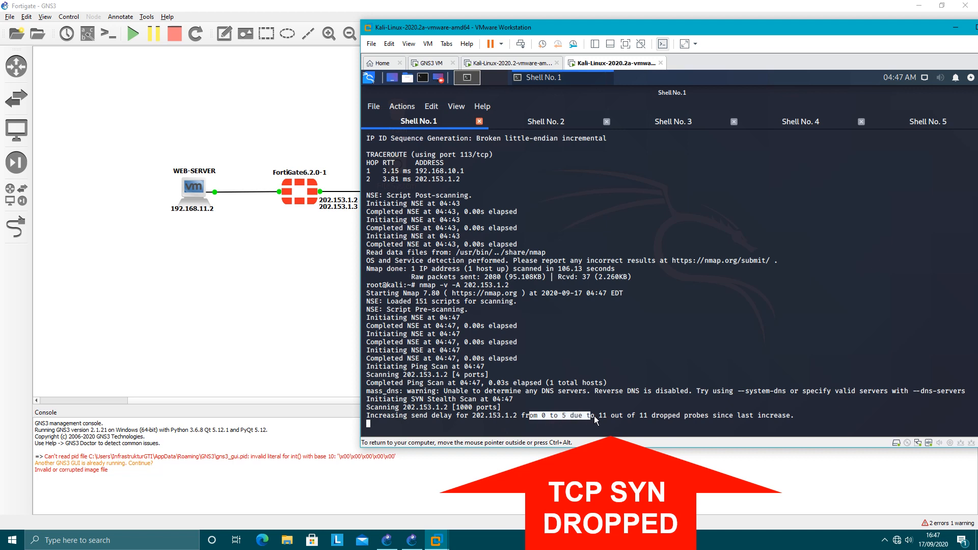
left_click_drag(664, 417, 824, 417)
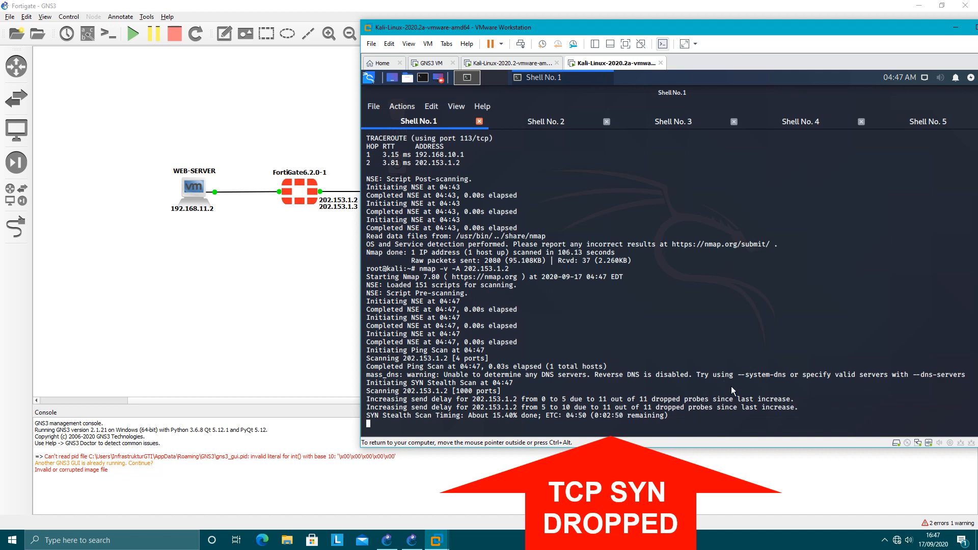
left_click_drag(618, 400, 809, 409)
left_click(754, 412)
Switch to the Kali-Linux-2020.2 virtual machine, reload the FortiGate Anomaly log and select the newest tcp_syn_flood entry.
left_click(511, 63)
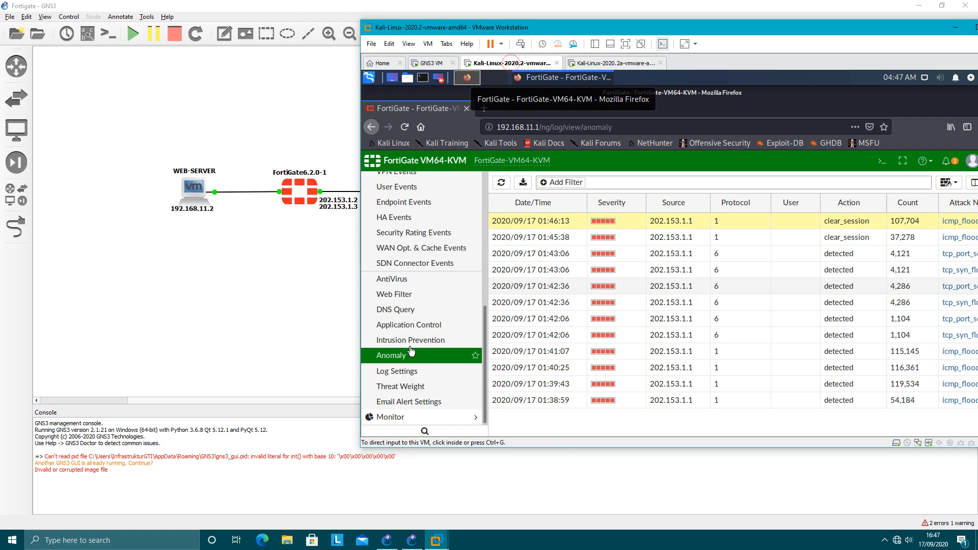
left_click_drag(758, 28, 711, 29)
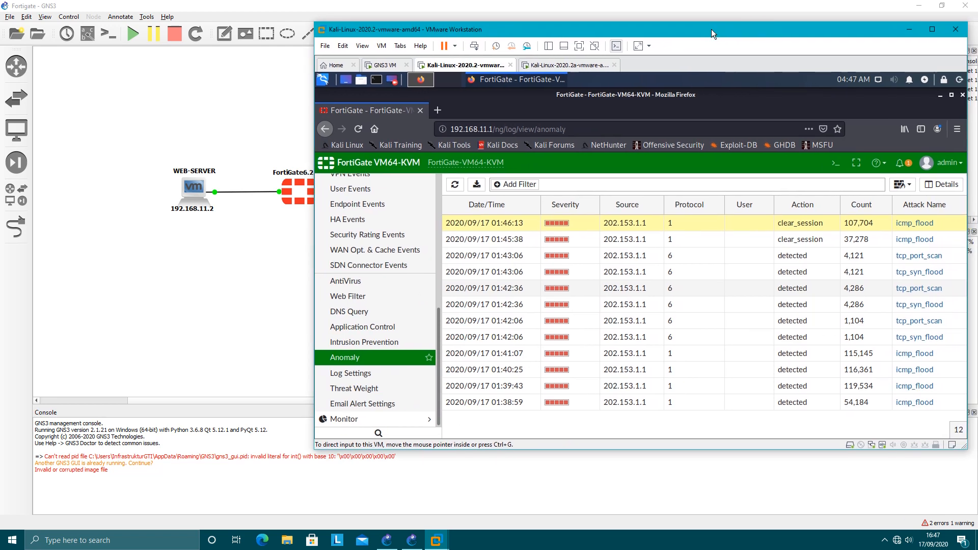
left_click(393, 359)
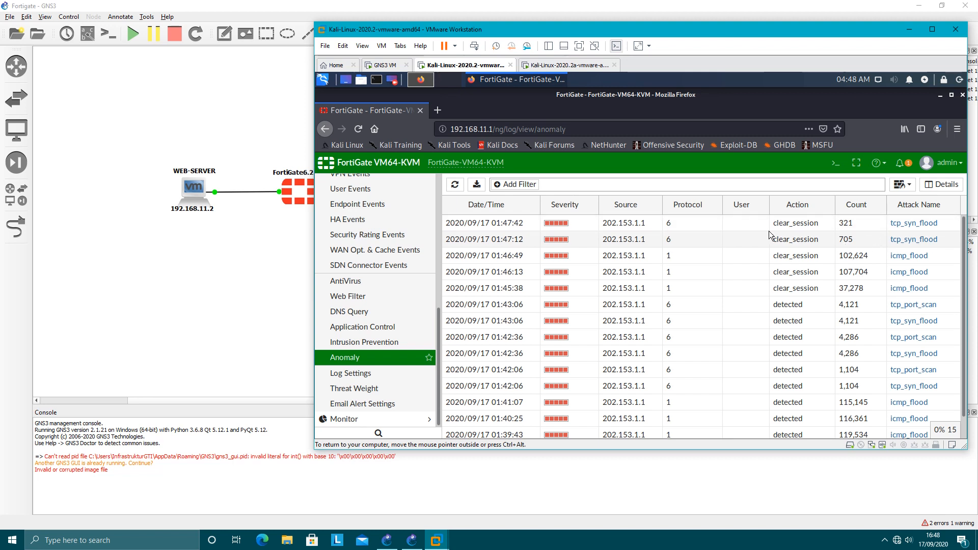
left_click(739, 228)
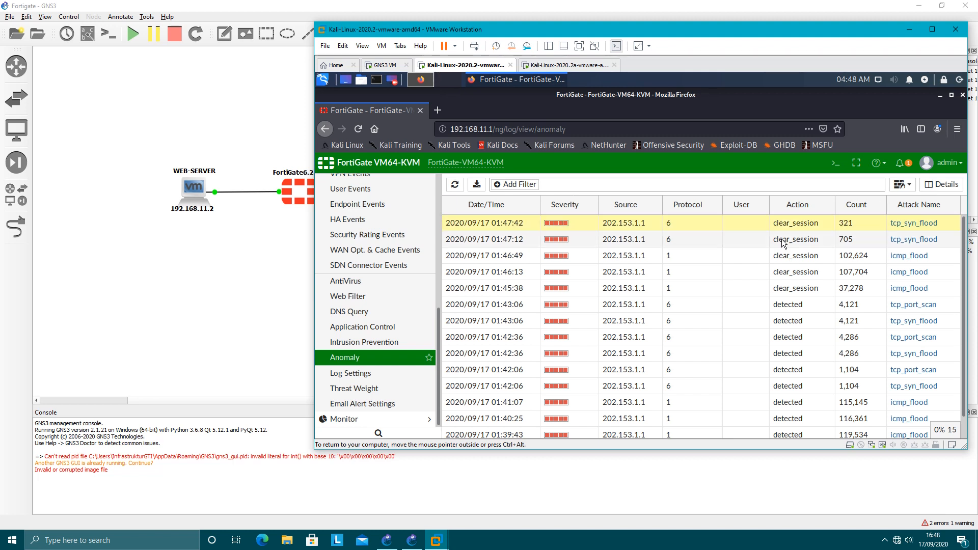
Compare the SYN Stealth Scan progress in the Kali-Linux-2020.2a virtual machine with the FortiGate Anomaly log entries.
left_click(570, 65)
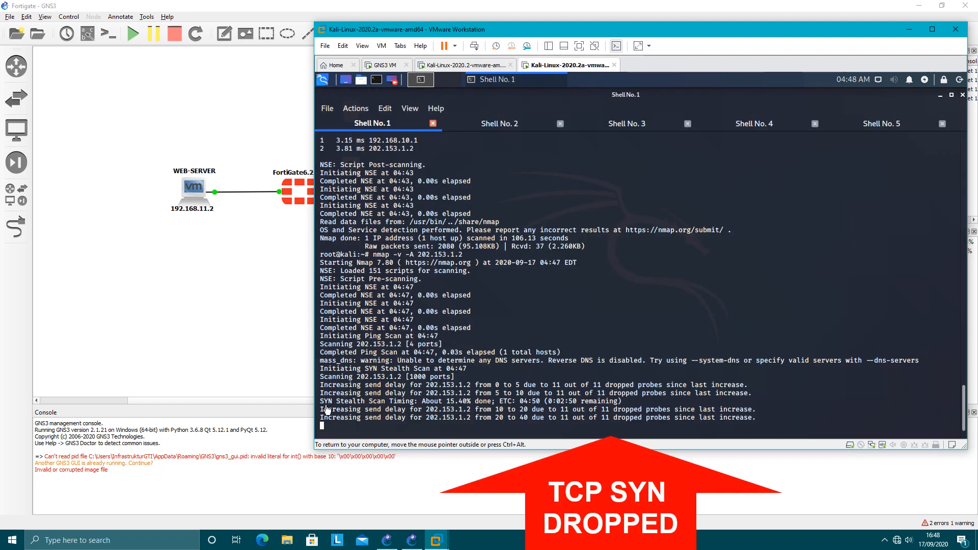
left_click_drag(325, 402, 633, 419)
left_click(628, 379)
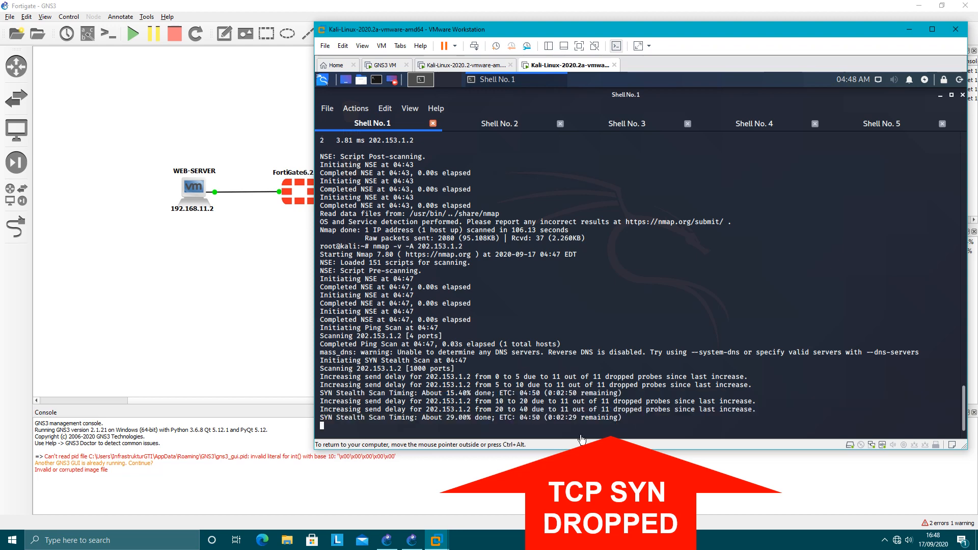
left_click(466, 64)
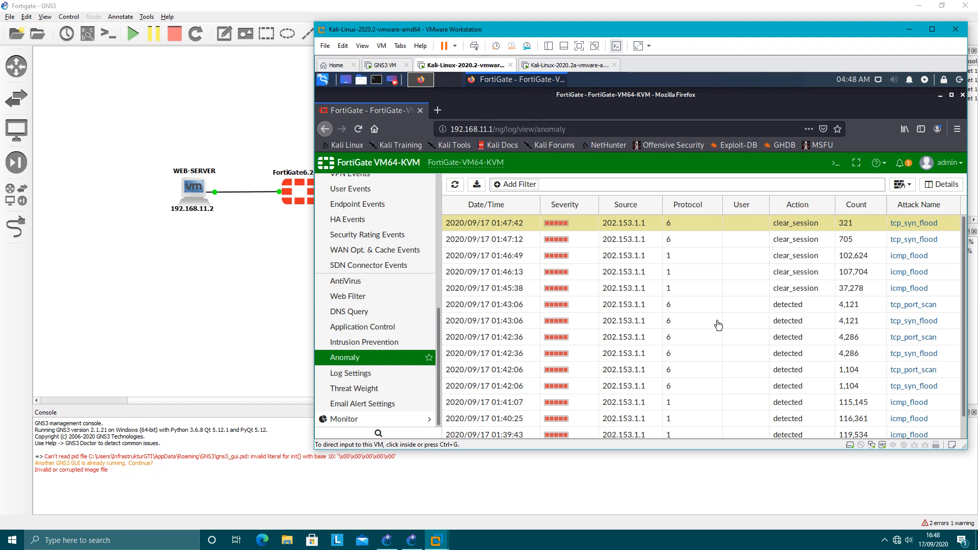
left_click(559, 65)
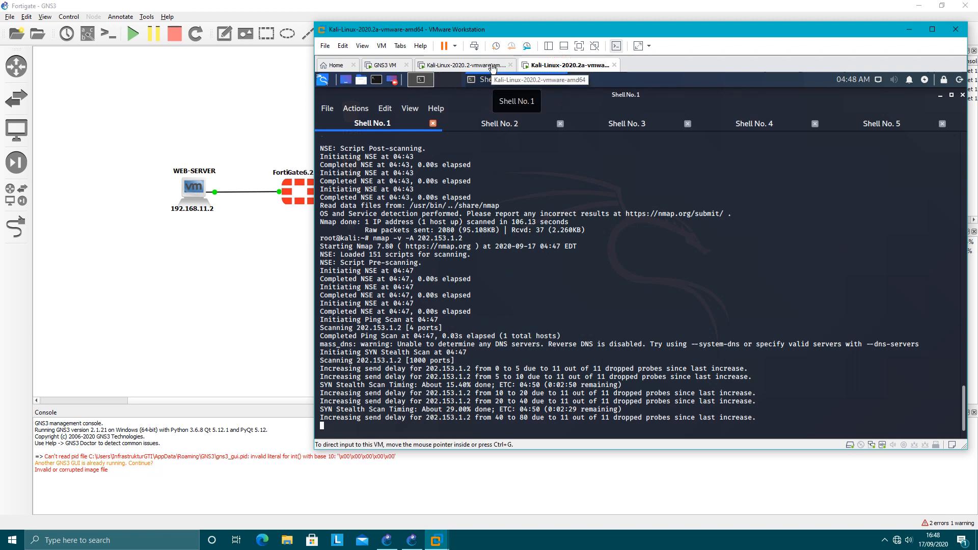
Show the log details of the newest tcp_syn_flood entry, review its anomaly, action, source and destination information, and close them.
left_click(471, 65)
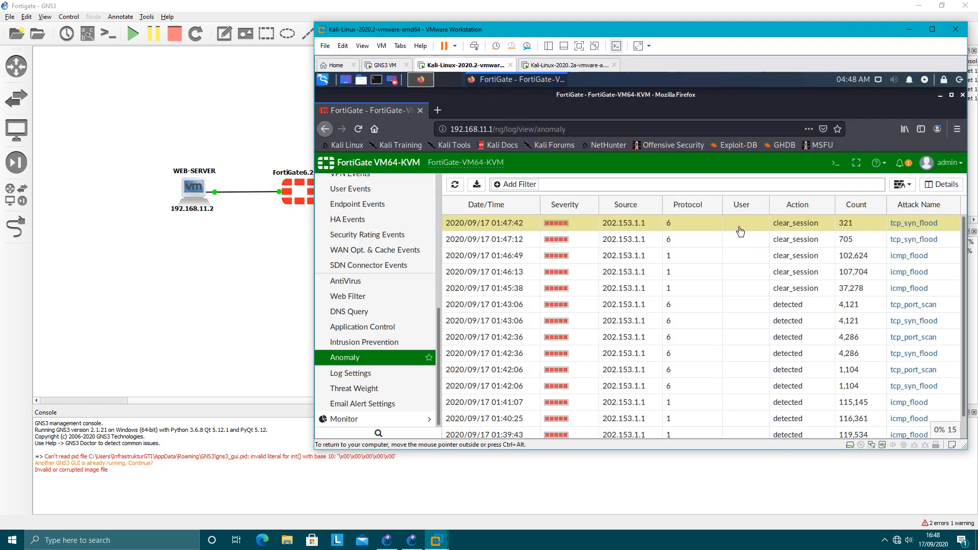
double_click(699, 232)
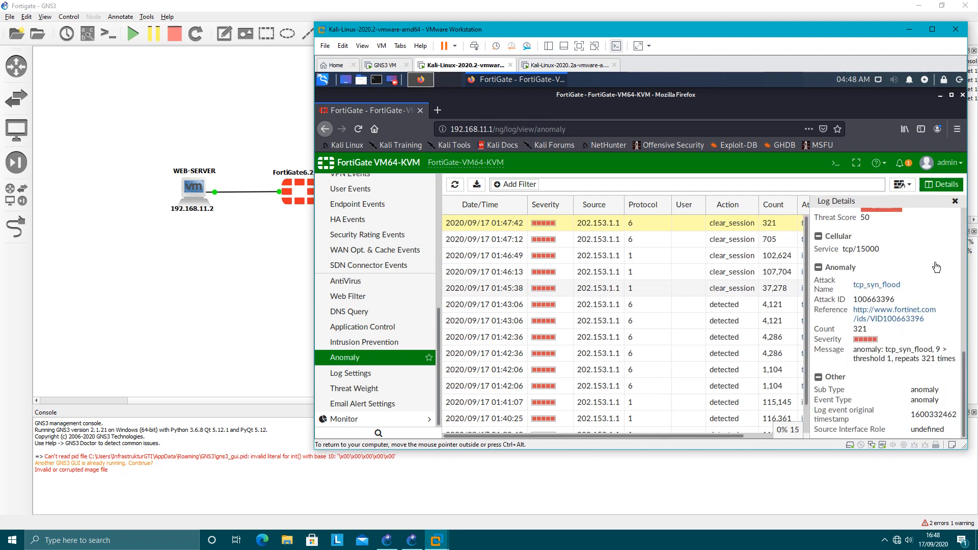
scroll(936, 267, "up", 5)
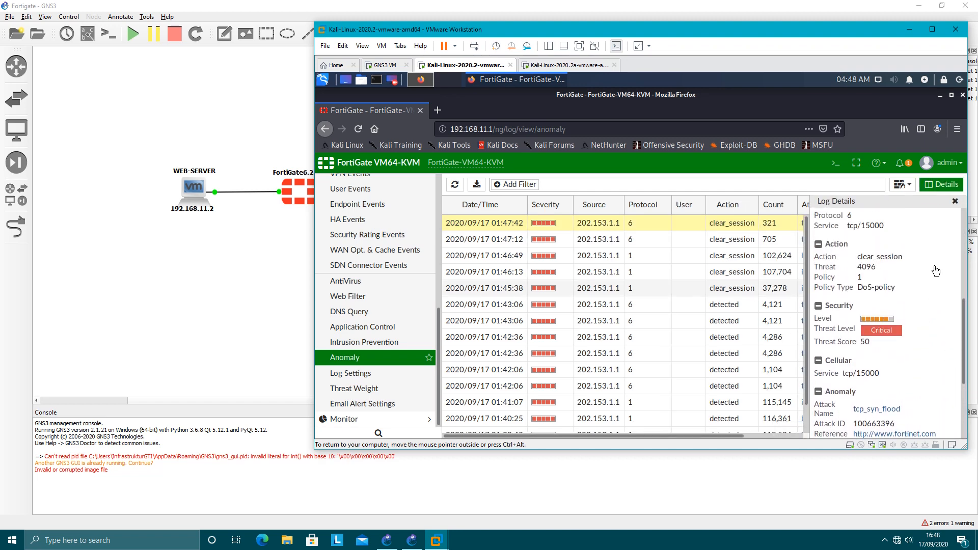
scroll(936, 272, "down", 3)
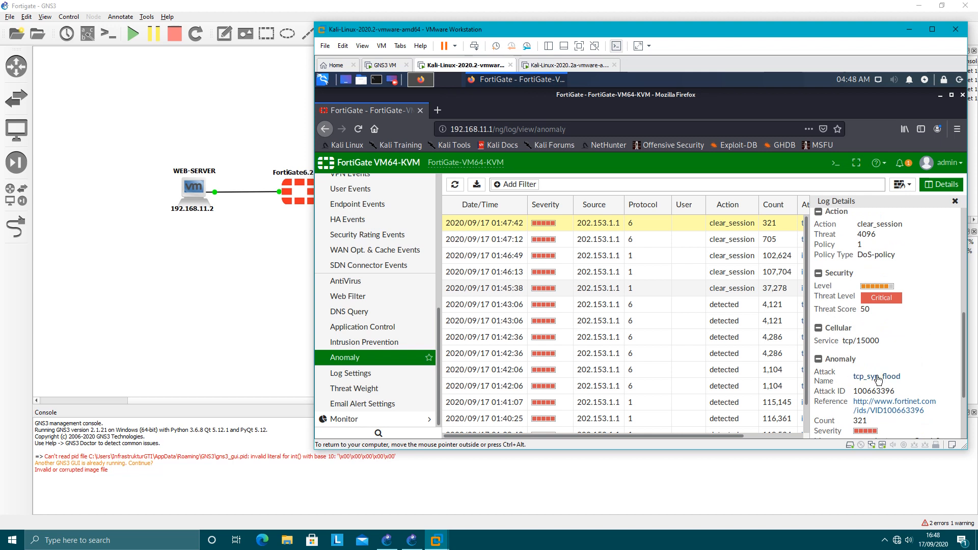
scroll(877, 353, "up", 1)
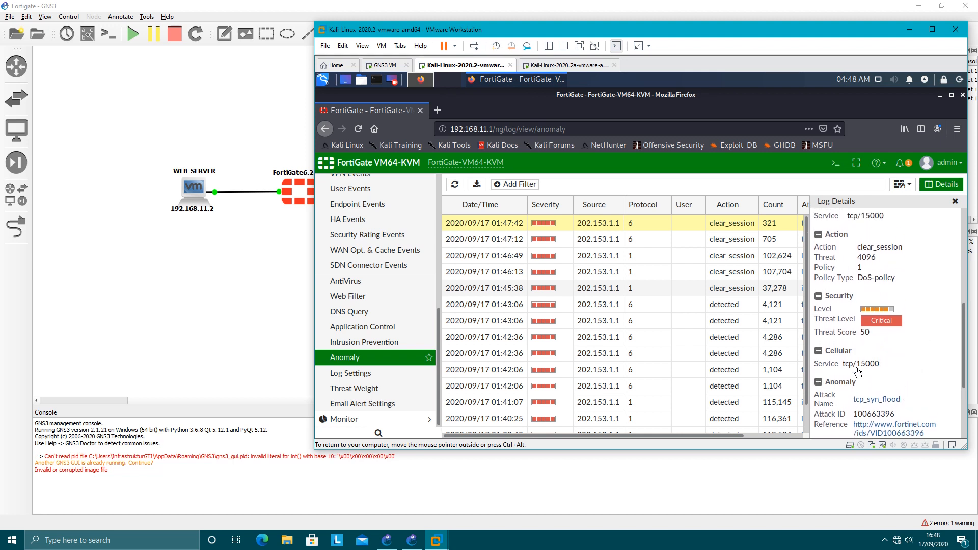
scroll(877, 370, "up", 3)
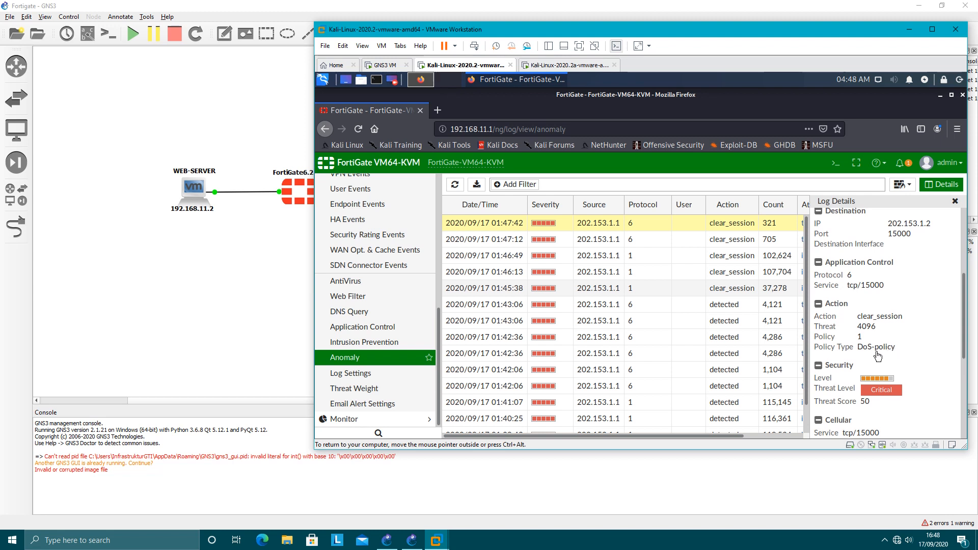
scroll(877, 355, "up", 1)
scroll(881, 356, "up", 2)
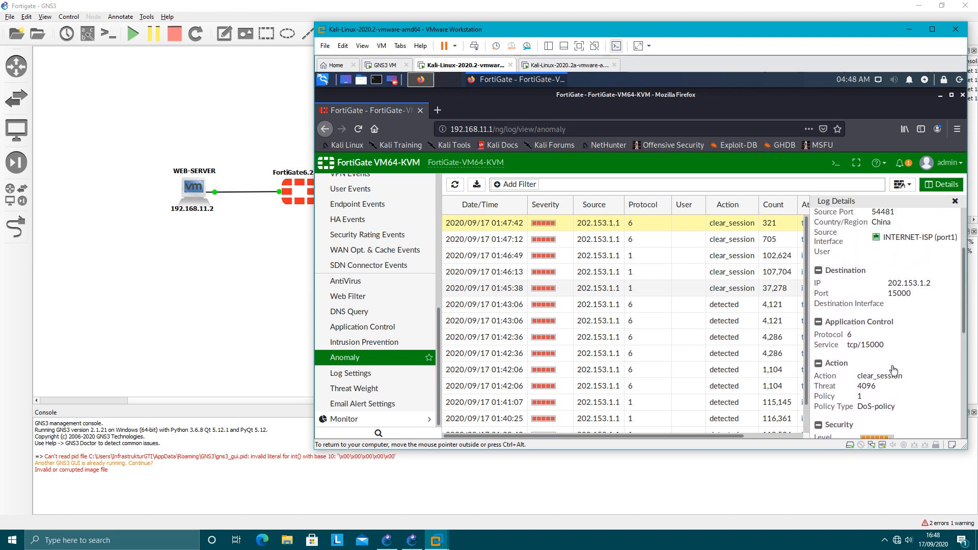
scroll(880, 362, "up", 2)
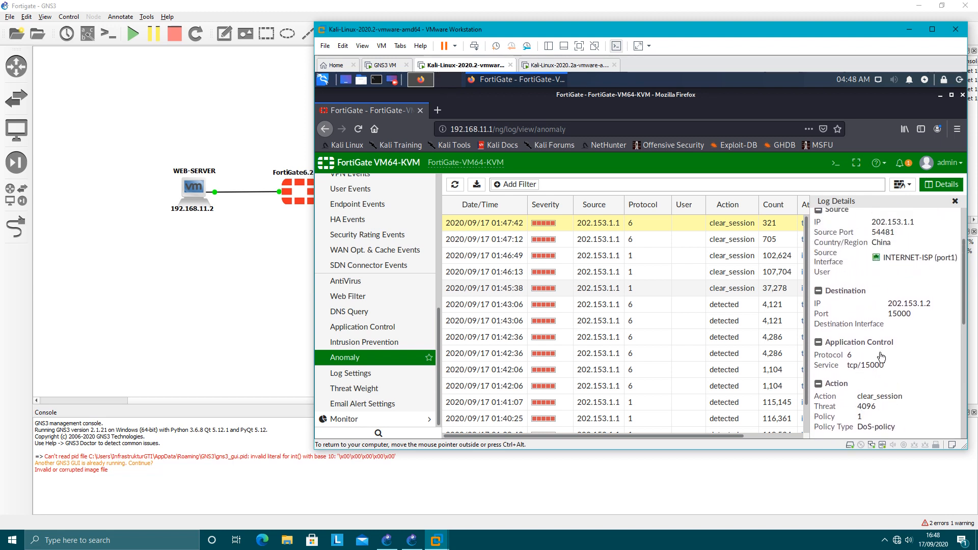
scroll(882, 359, "up", 2)
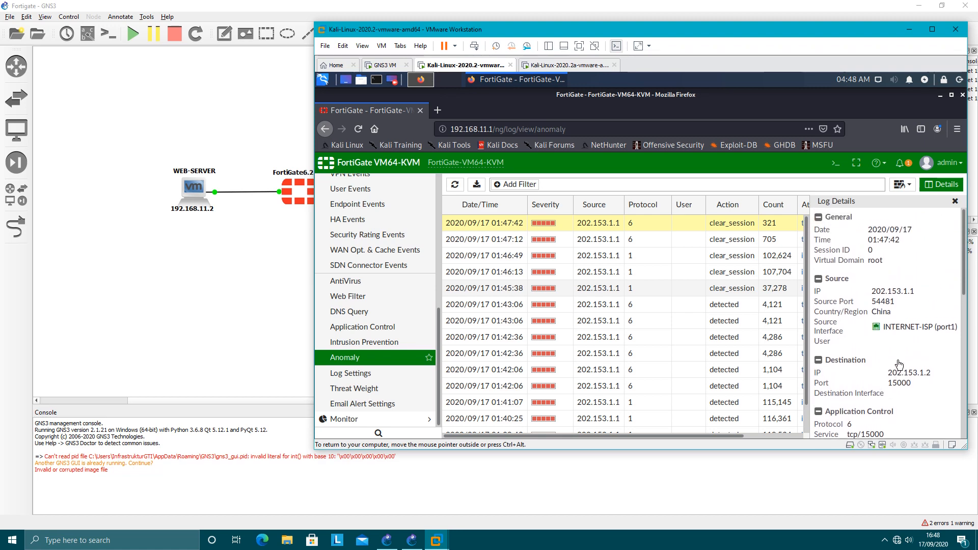
left_click(953, 202)
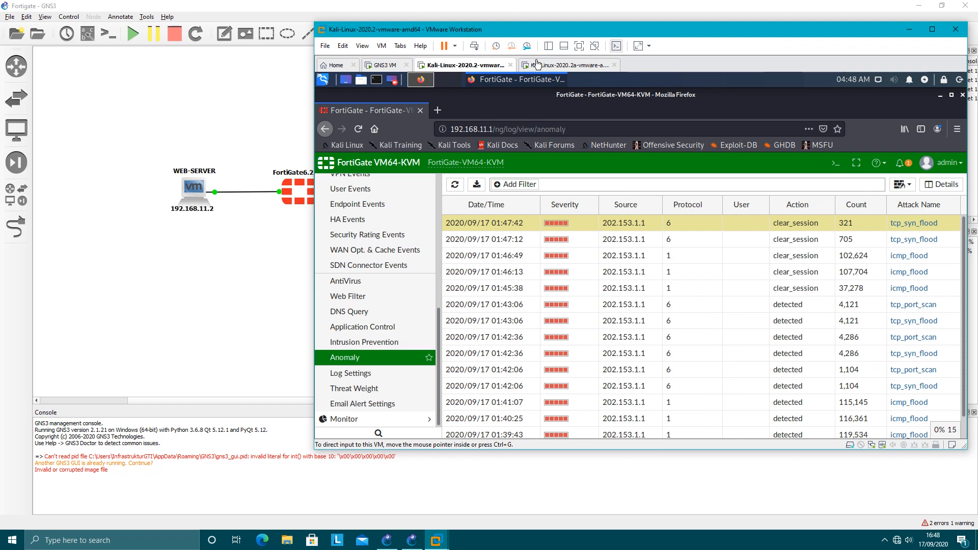
Switch to the Kali-Linux-2020.2a virtual machine and examine the newest dropped-probe lines of the running nmap scan.
left_click(556, 66)
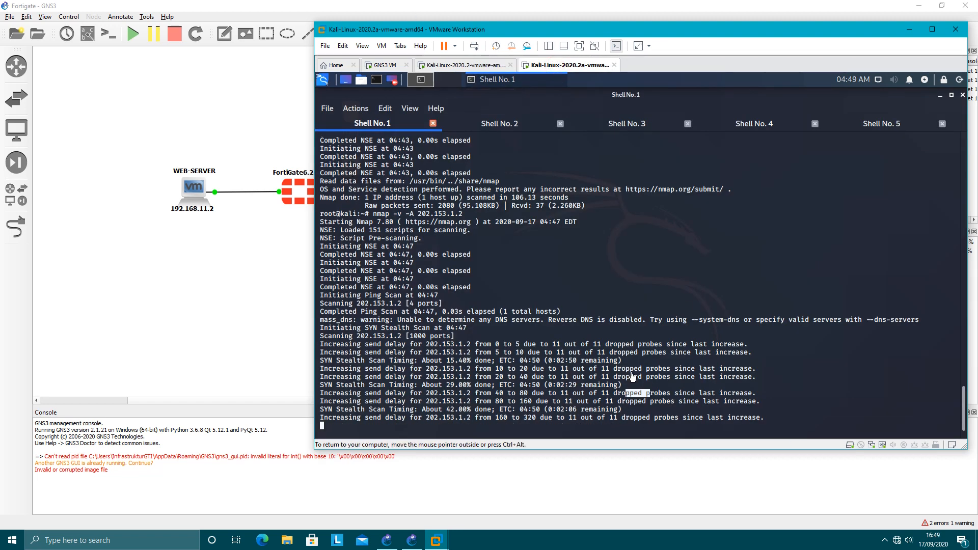
left_click_drag(630, 369, 652, 355)
left_click(608, 349)
left_click(671, 373)
Return to the Kali-Linux-2020.2 virtual machine and open a fresh FortiGate CLI console session.
left_click(482, 65)
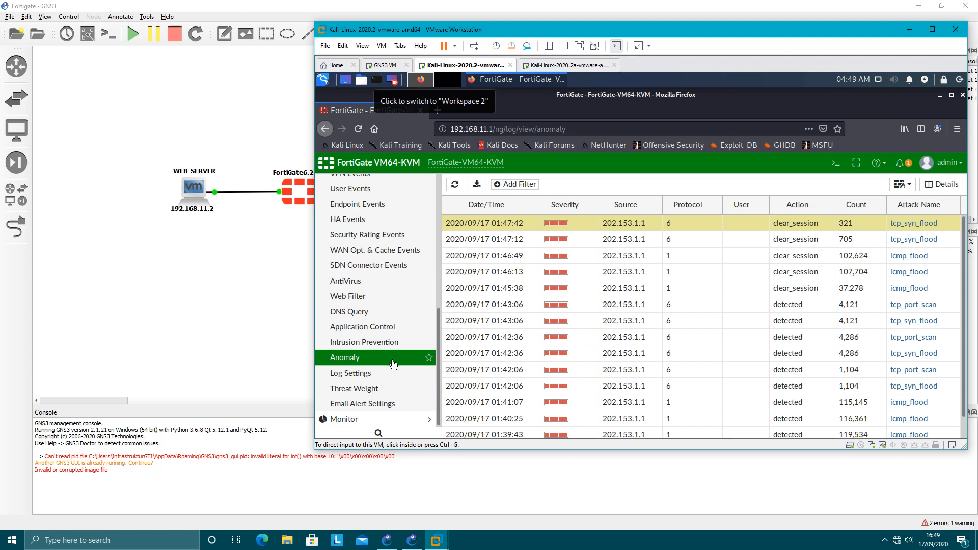
left_click_drag(441, 320, 441, 273)
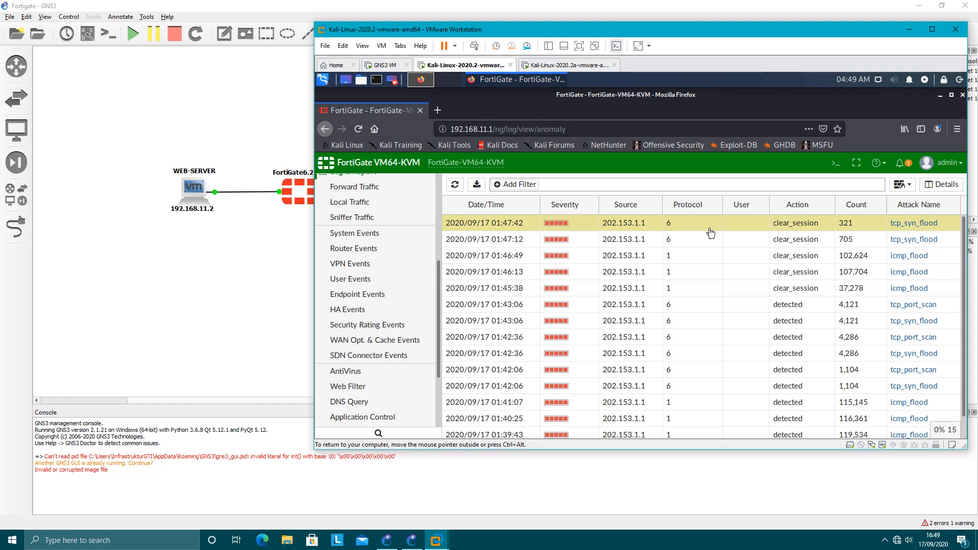
left_click(835, 168)
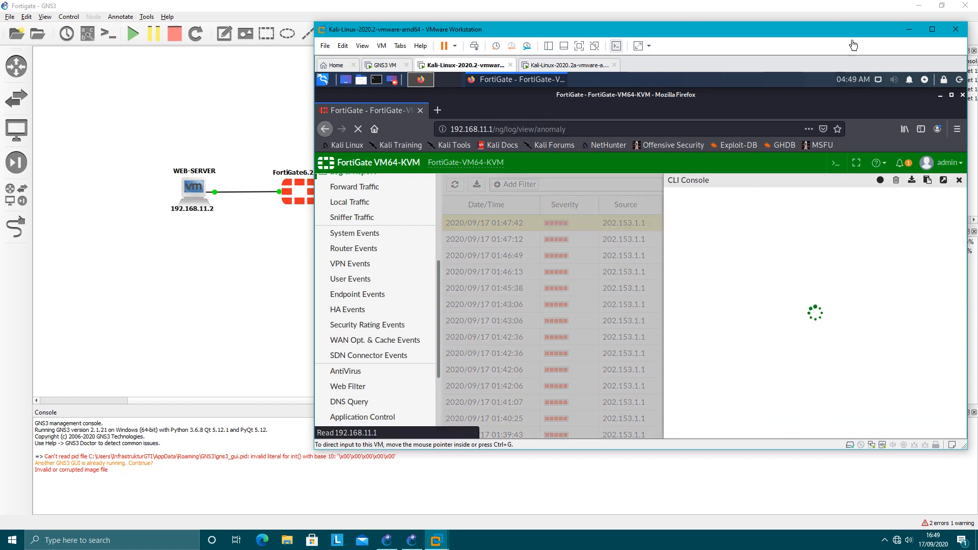
left_click_drag(850, 33, 811, 36)
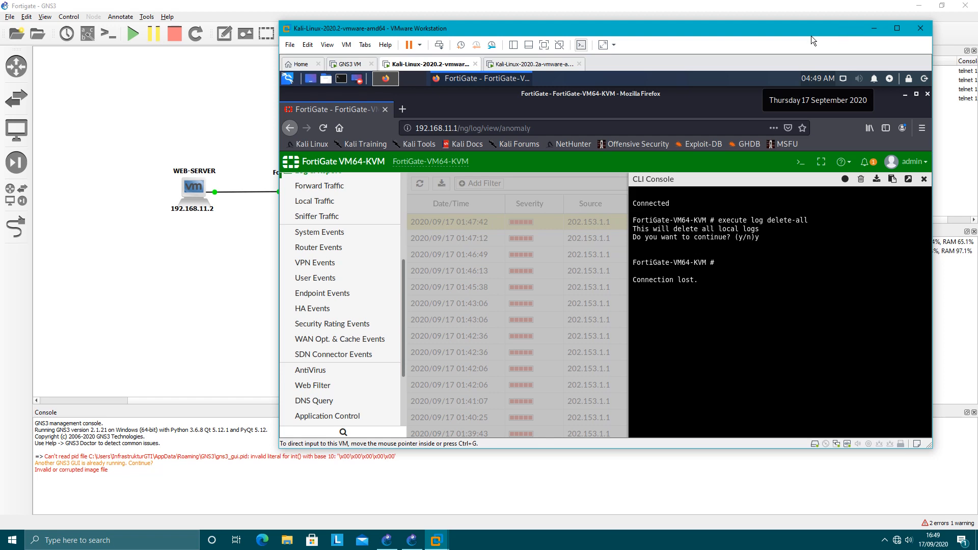
left_click(921, 181)
left_click(801, 162)
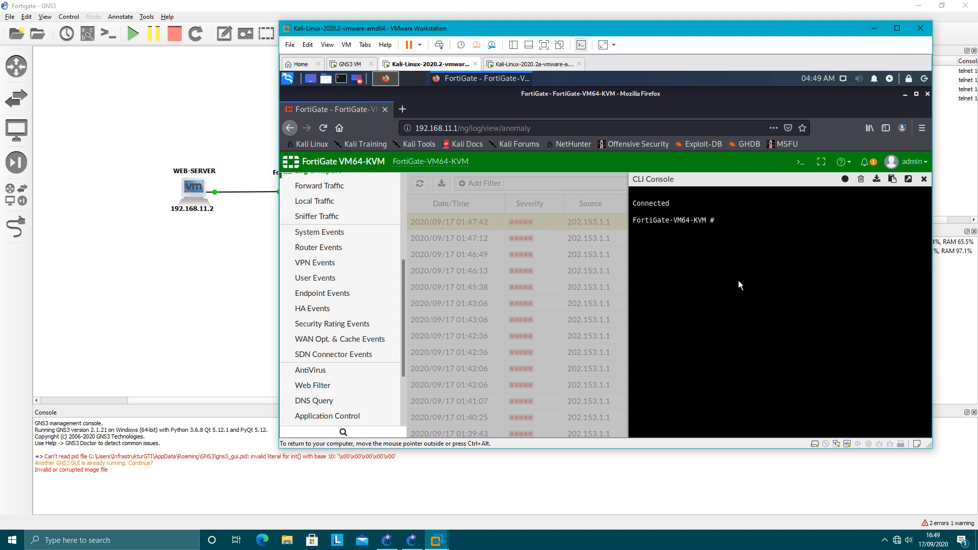
Enter the DoS policy configuration with the CLI command config firewall DoS-policy.
type("config fire")
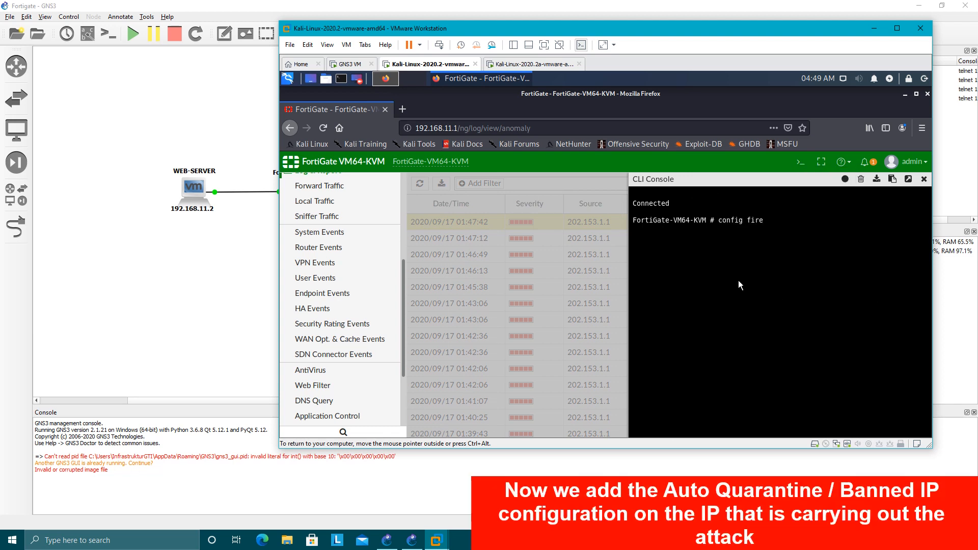
type("wall Dos-p")
key("Tab")
key("Return")
key("Return")
Show the DoS policy configuration and open policy 1 with edit 1.
type("sh")
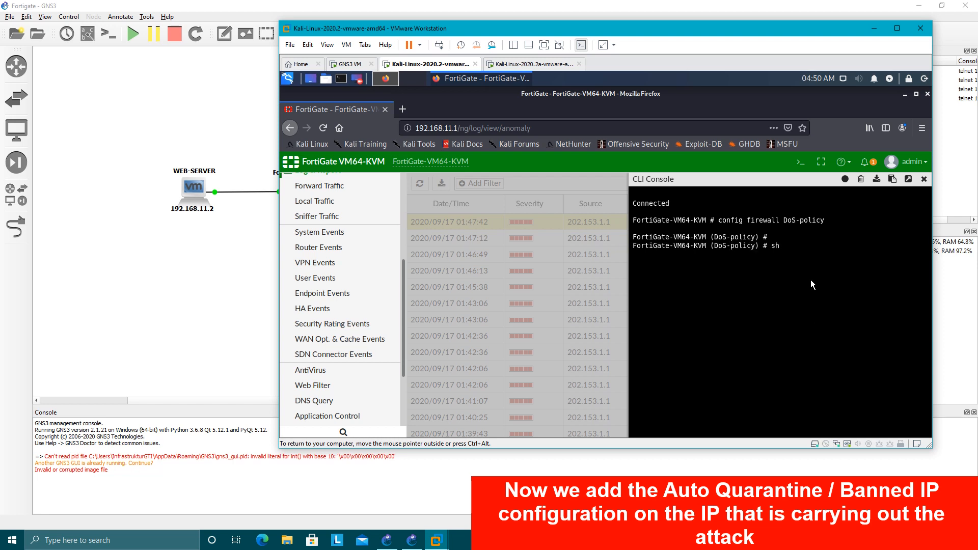
key("Return")
key("space")
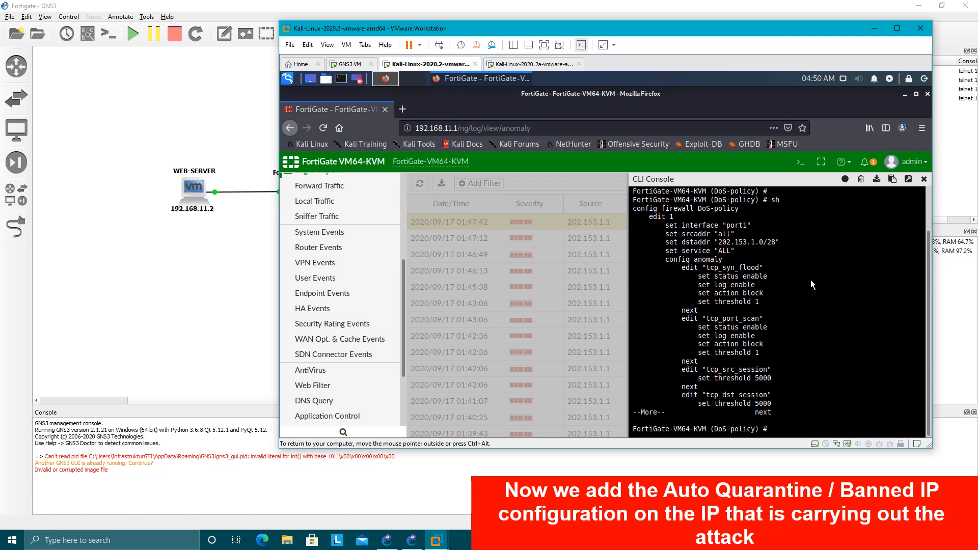
type("edit 1")
key("Return")
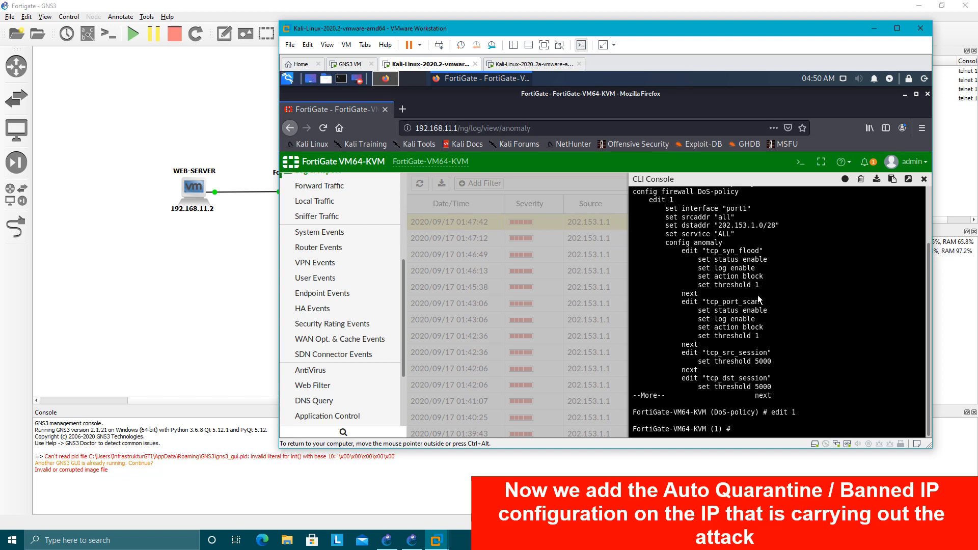
Show the full configuration of DoS policy 1 and review all its anomaly settings through the sctp entries.
type("sh")
key("Return")
key("space")
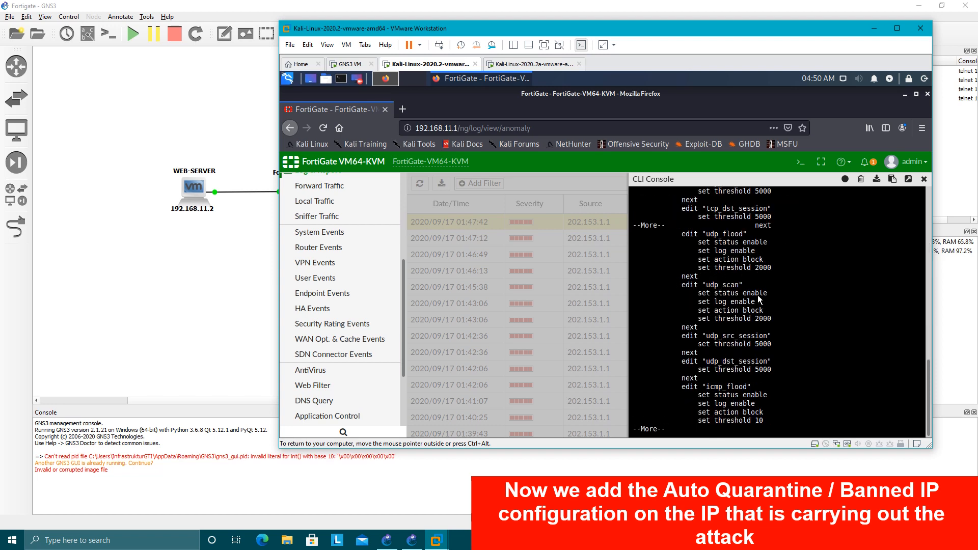
key("space")
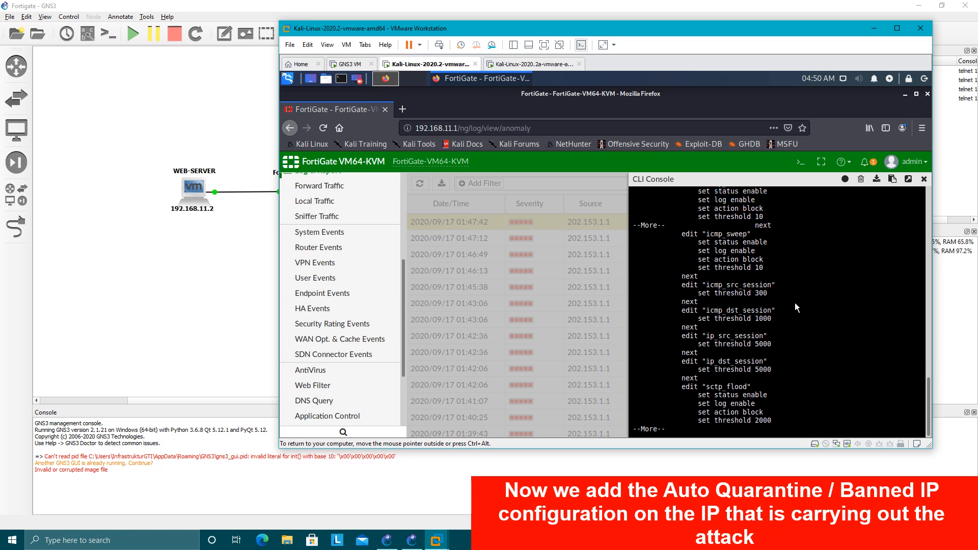
key("space")
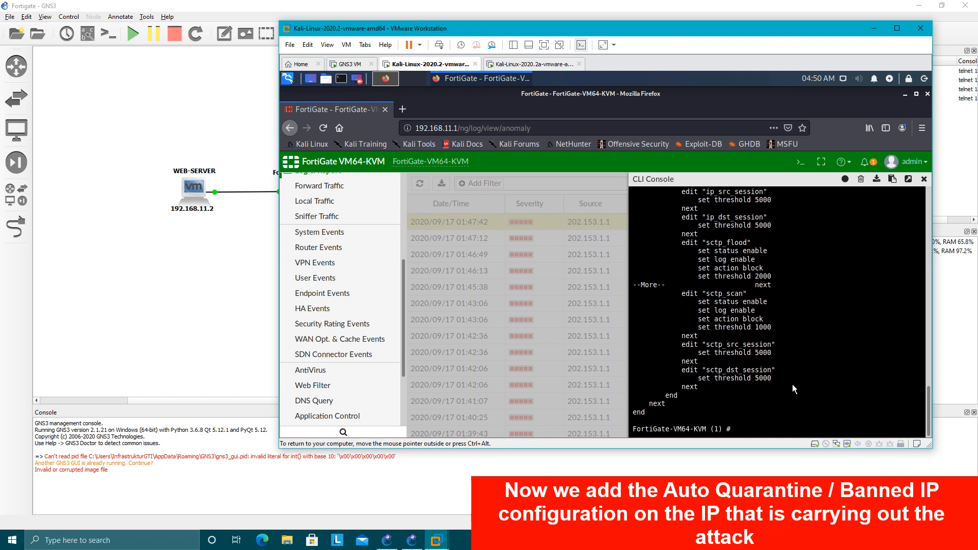
Try to open the tcp_syn_flood anomaly with an edit command directly at the policy 1 level.
type("dit tcp")
type("_syb_flood")
key("Return")
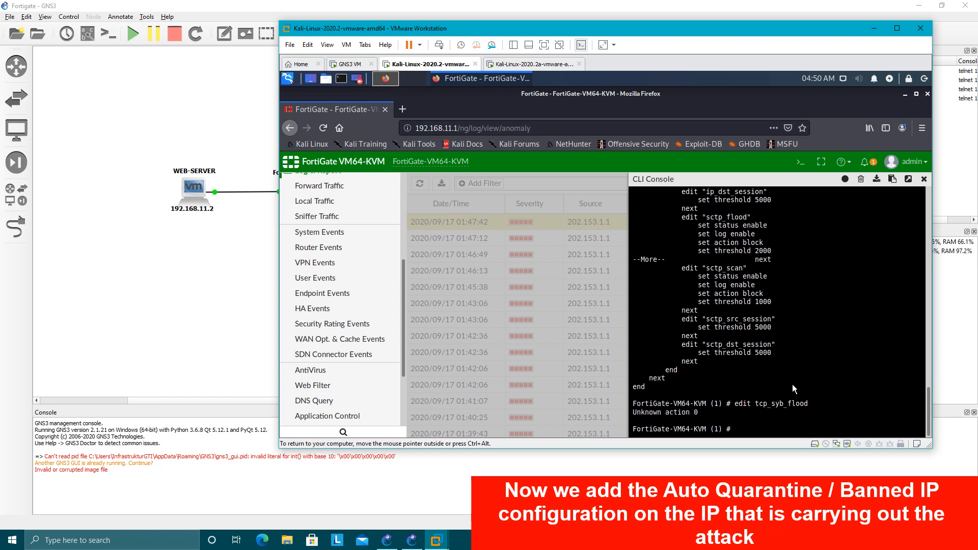
key("Up")
key("BackSpace")
key("BackSpace")
key("BackSpace")
key("BackSpace")
key("BackSpace")
key("BackSpace")
key("BackSpace")
type("sy")
key("Return")
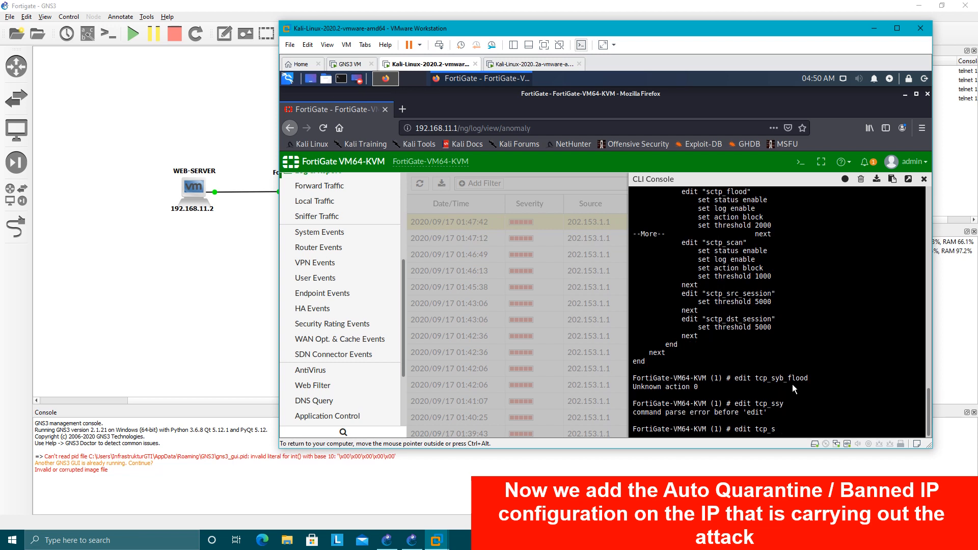
type("y")
key("Return")
key("Up")
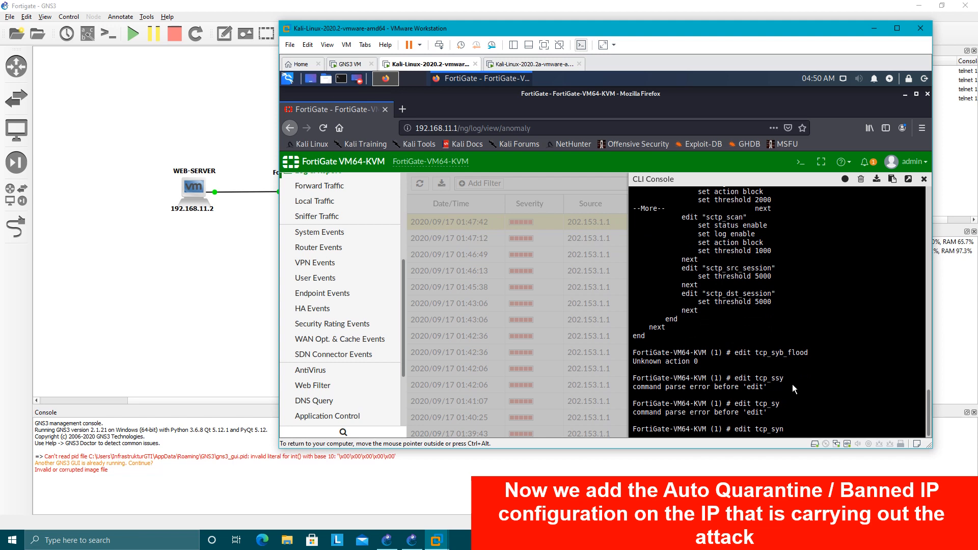
type("n_flood")
key("Return")
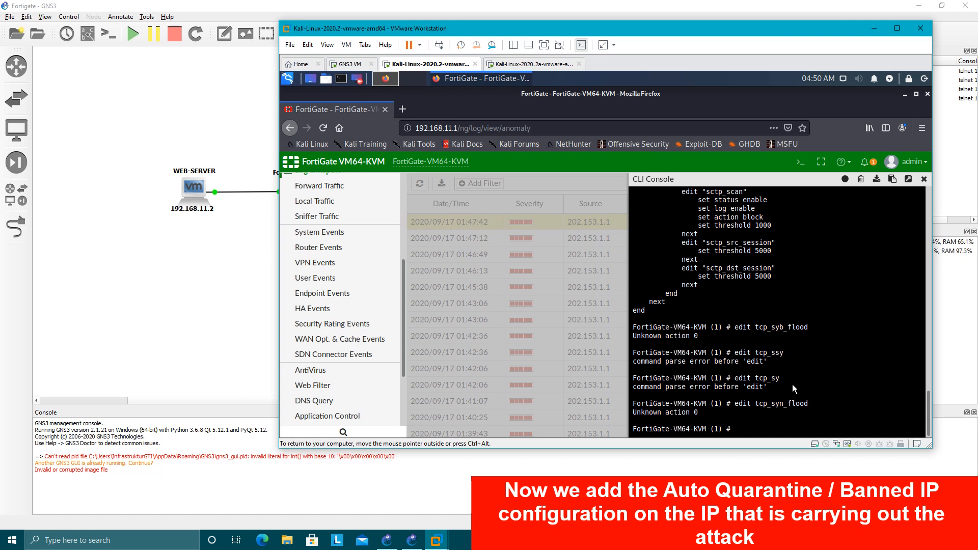
Enter policy 1's anomaly configuration with config anomaly and open the tcp_syn_flood entry.
type("config anomaly")
key("Return")
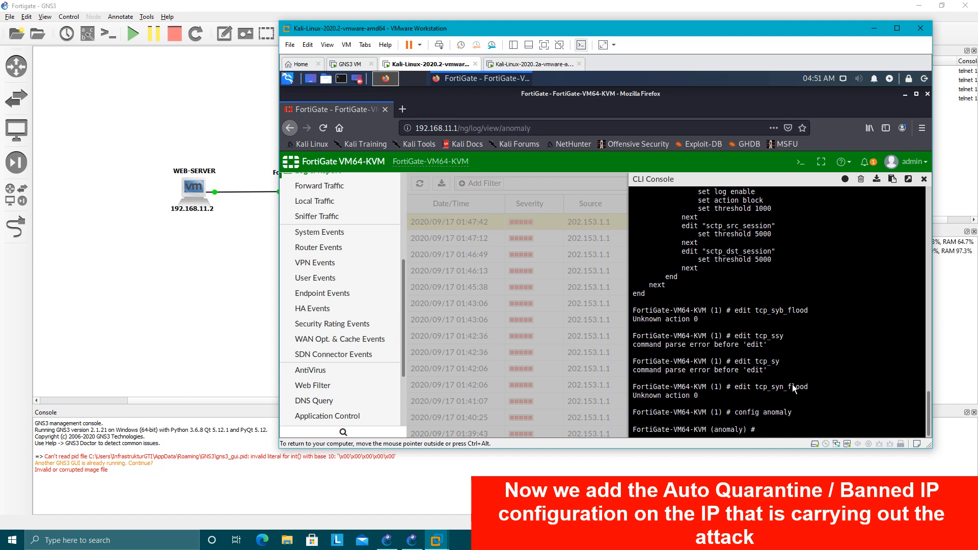
type("edit tcp_syn_flood")
key("Return")
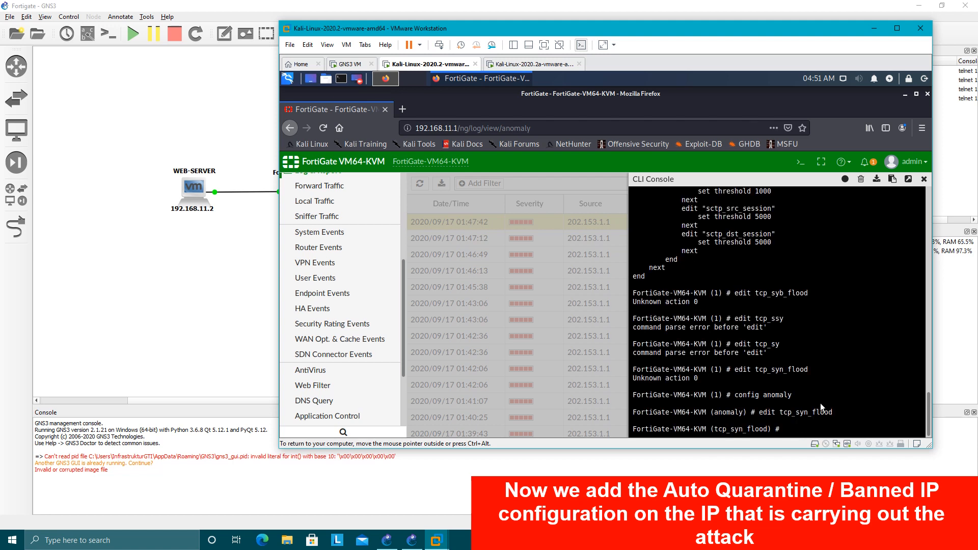
Look up the quarantine choices for tcp_syn_flood and set quarantine to attacker.
type("set quarantine")
key("question")
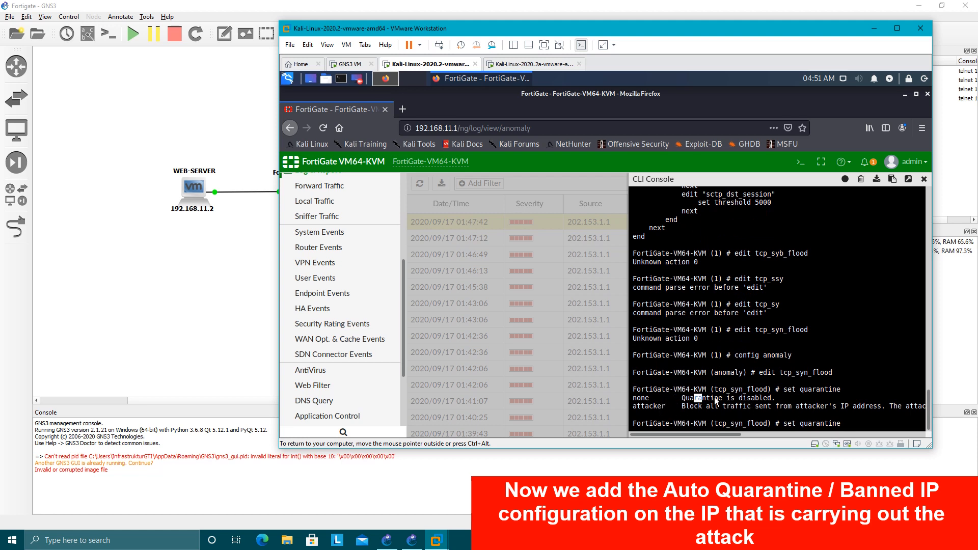
type("attacker")
key("Return")
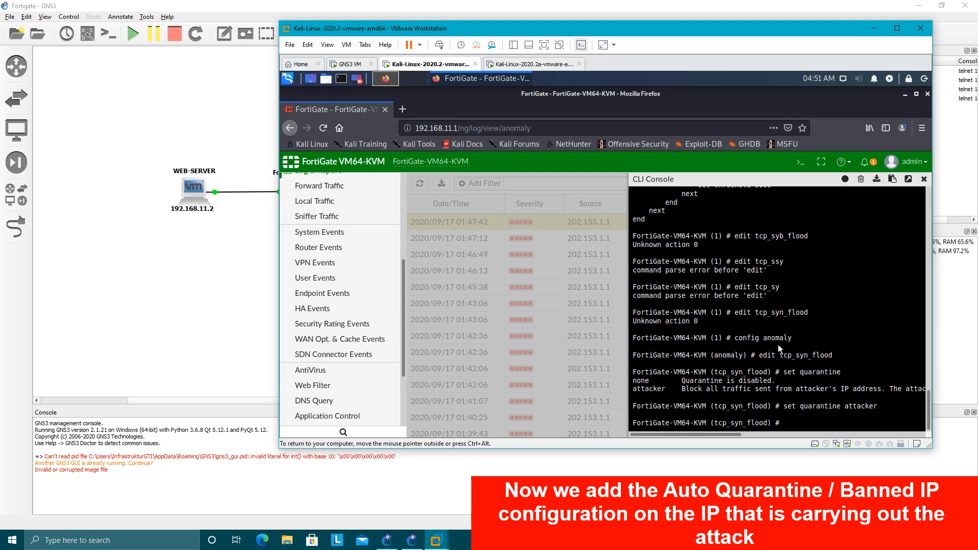
List the quarantine-related settings available for tcp_syn_flood and examine their descriptions.
type("set quarantine")
key("question")
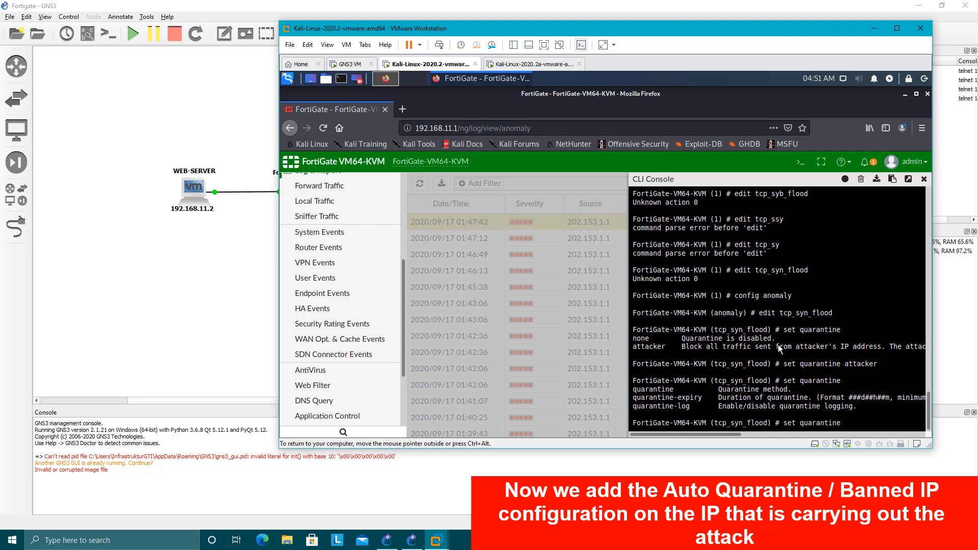
left_click_drag(649, 390, 670, 389)
left_click_drag(815, 368, 840, 368)
left_click(766, 414)
left_click(715, 390)
Set quarantine-expiry to 50d0h1m for tcp_syn_flood and finish the entry with next.
type("piry")
type(" ?")
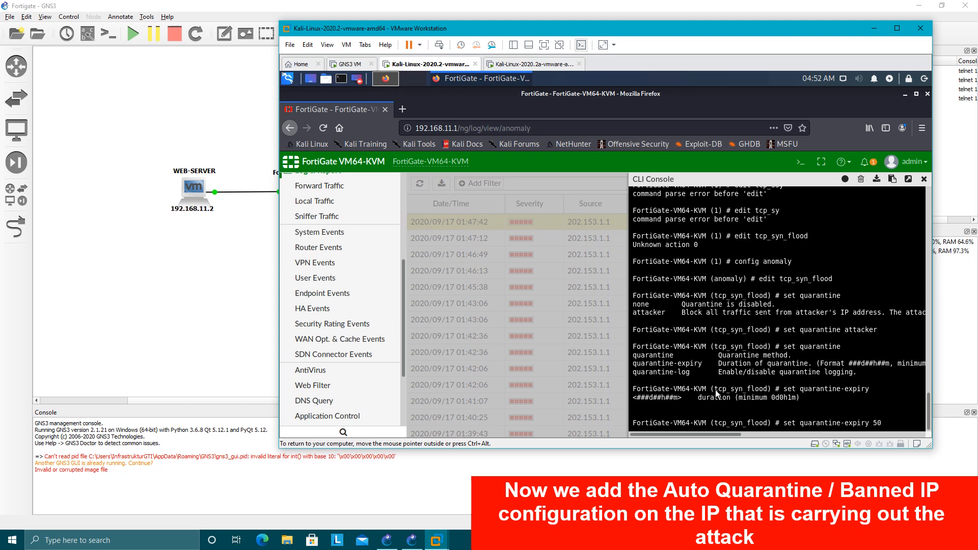
key("BackSpace")
key("question")
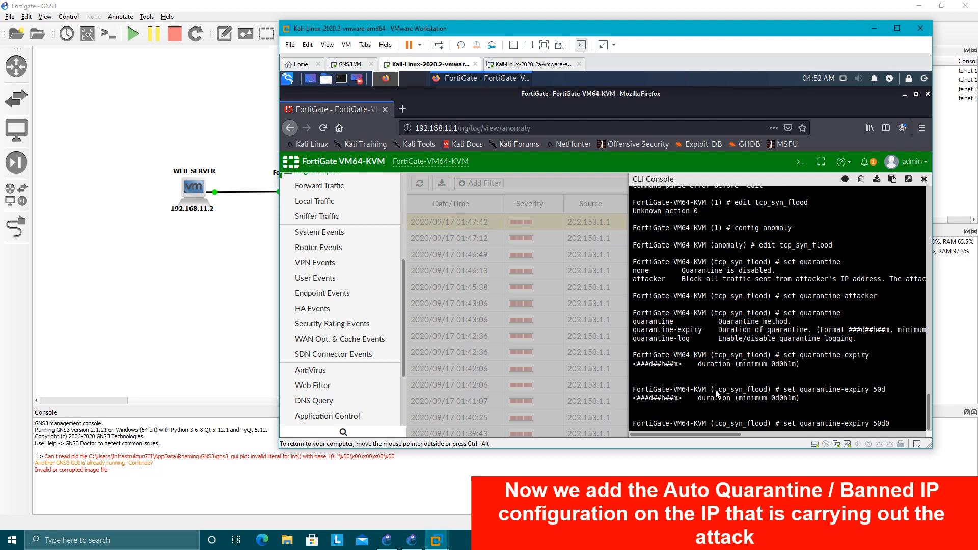
type("0h1mm")
key("Return")
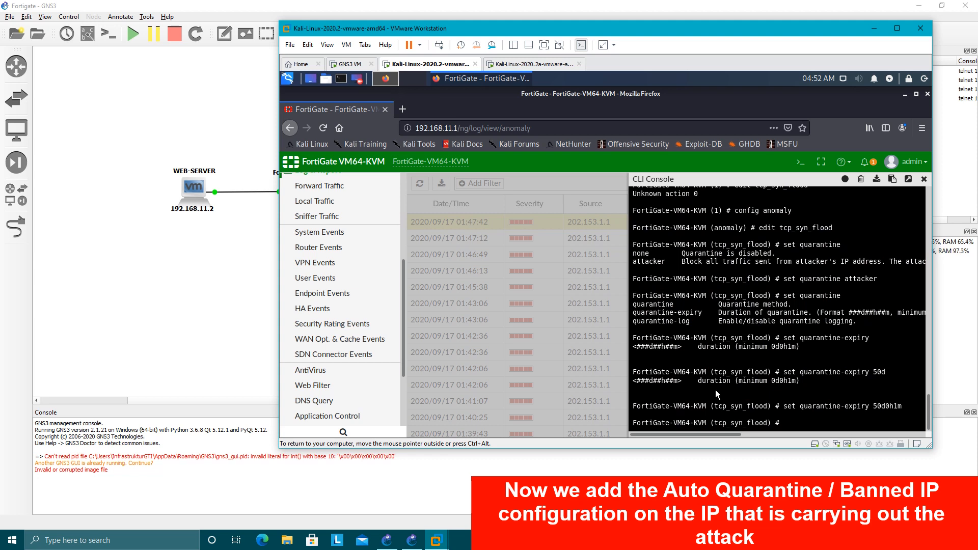
type("next")
key("Return")
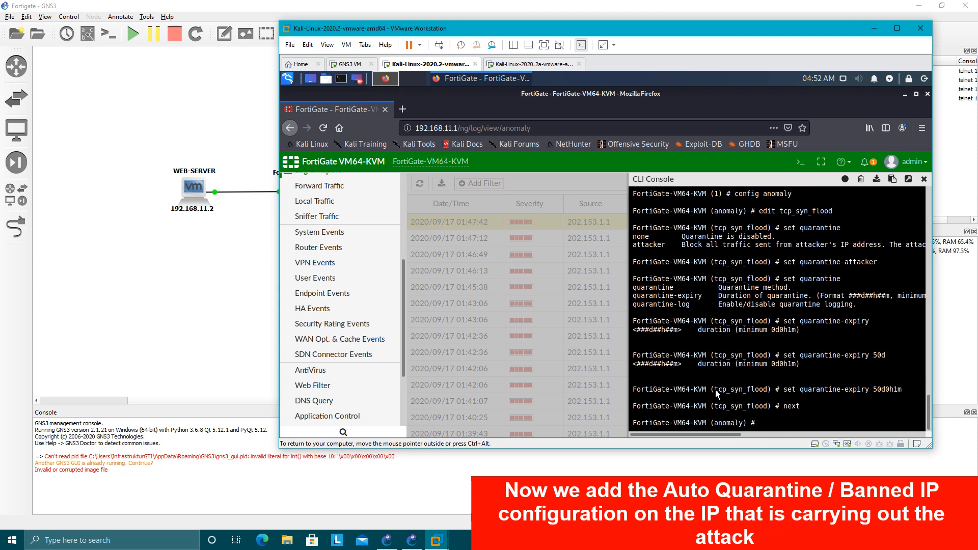
Edit the tcp_port_scan anomaly and set its quarantine to attacker.
type("edit tcp_port_scan")
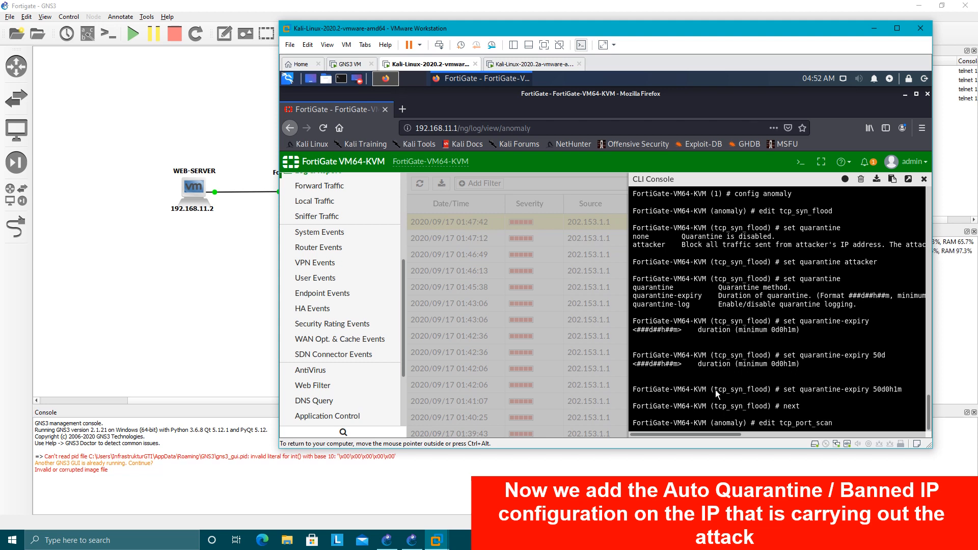
key("Return")
type("e")
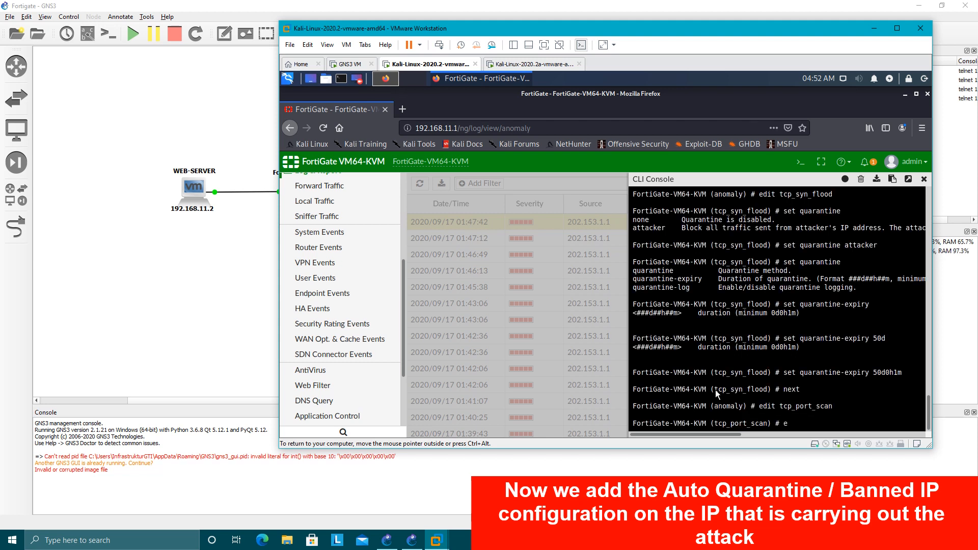
key("BackSpace")
type("set quarantine")
key("Return")
key("Up")
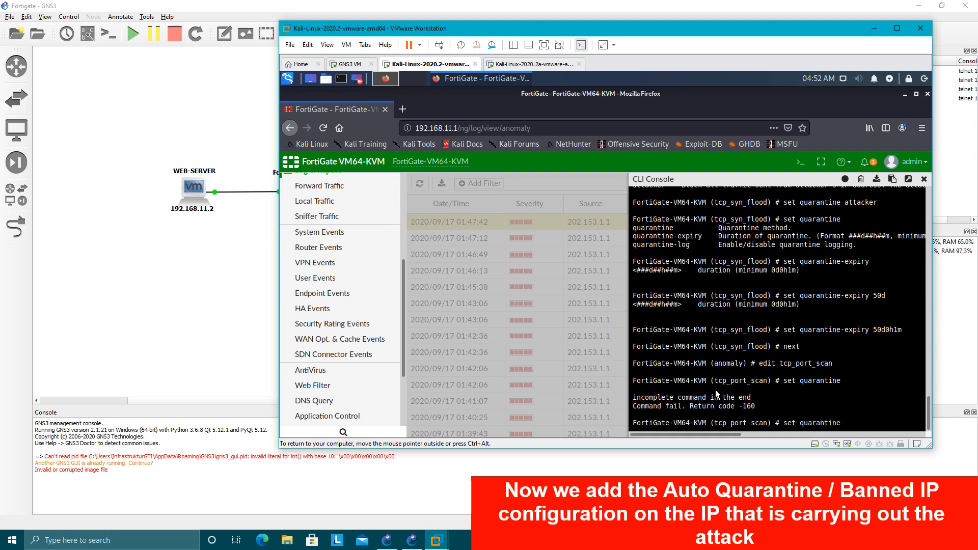
key("BackSpace")
key("BackSpace")
type("attacker")
key("Return")
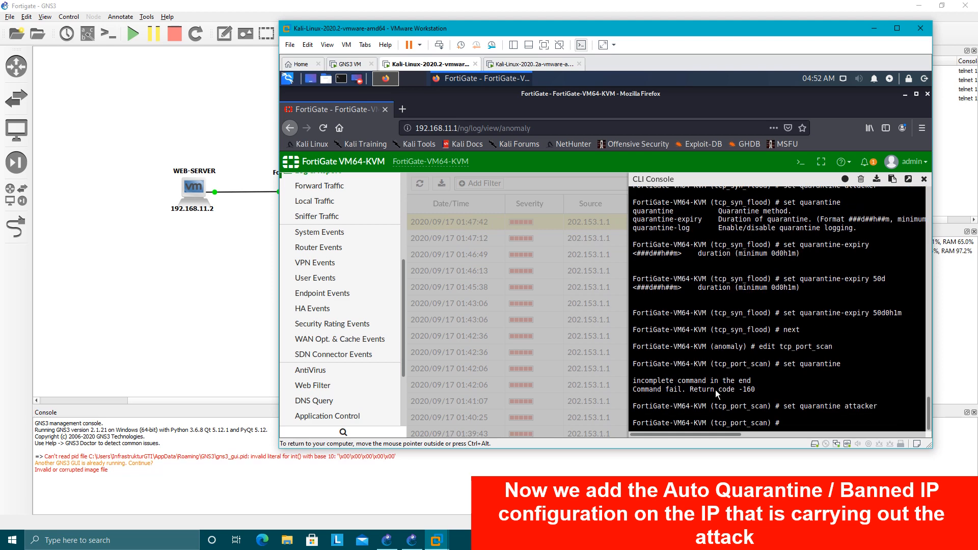
Set quarantine-expiry to 50d0h1m for tcp_port_scan and finish the entry with next.
type("set quarantine-expiry ?")
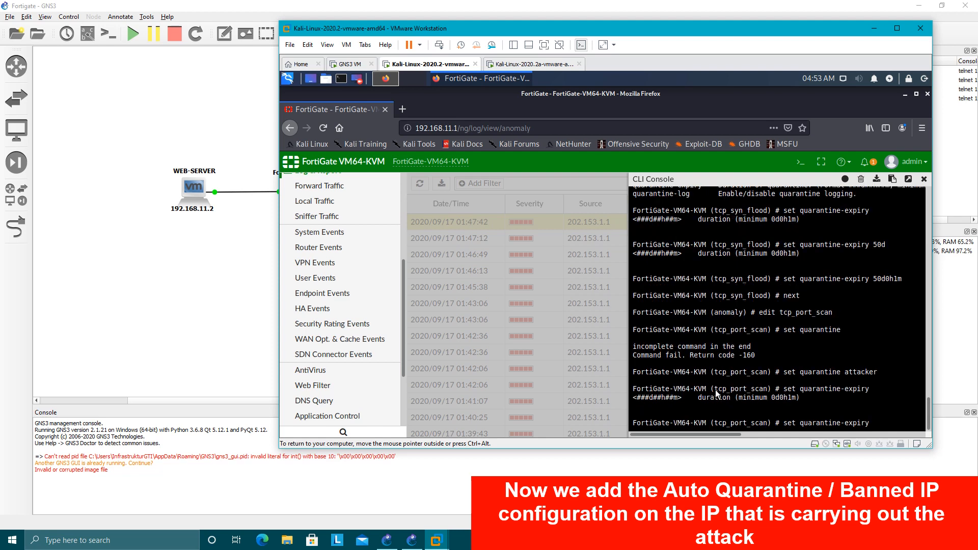
type(" 50d0h1")
key("Return")
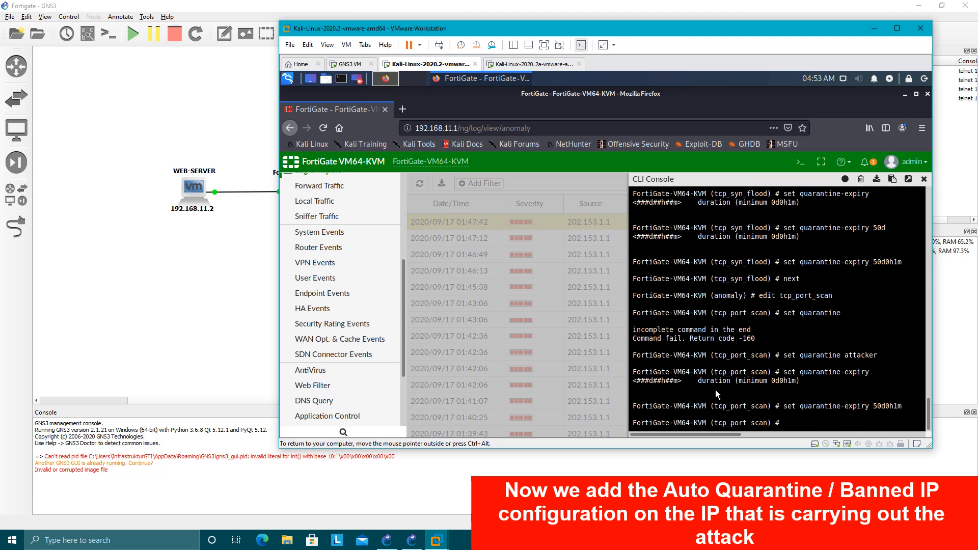
type("next")
key("Return")
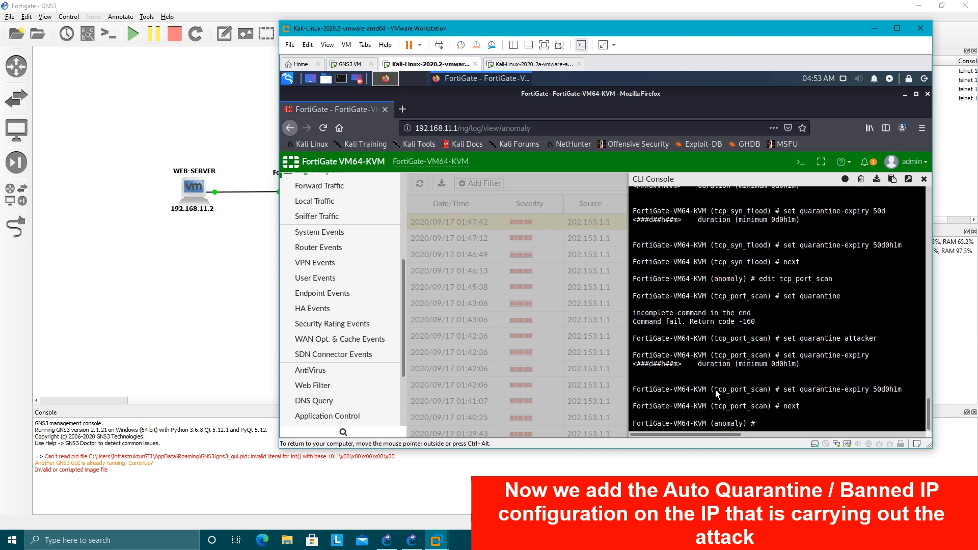
Edit the icmp_flood anomaly and set its quarantine to attacker.
type("s")
key("BackSpace")
type("edit icmp")
key("BackSpace")
key("BackSpace")
key("BackSpace")
key("BackSpace")
key("BackSpace")
type("icmp_flood")
key("Return")
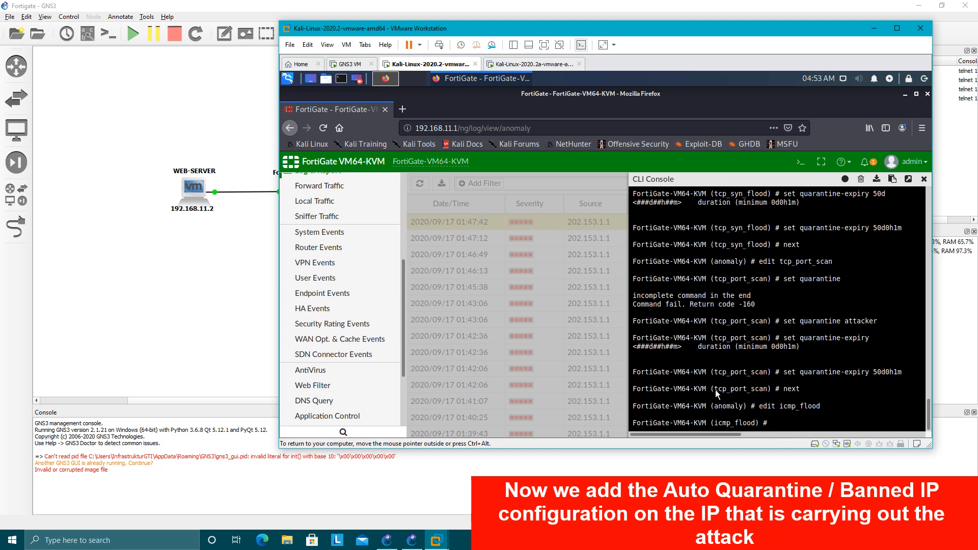
type("set quarantine  attacker")
key("Return")
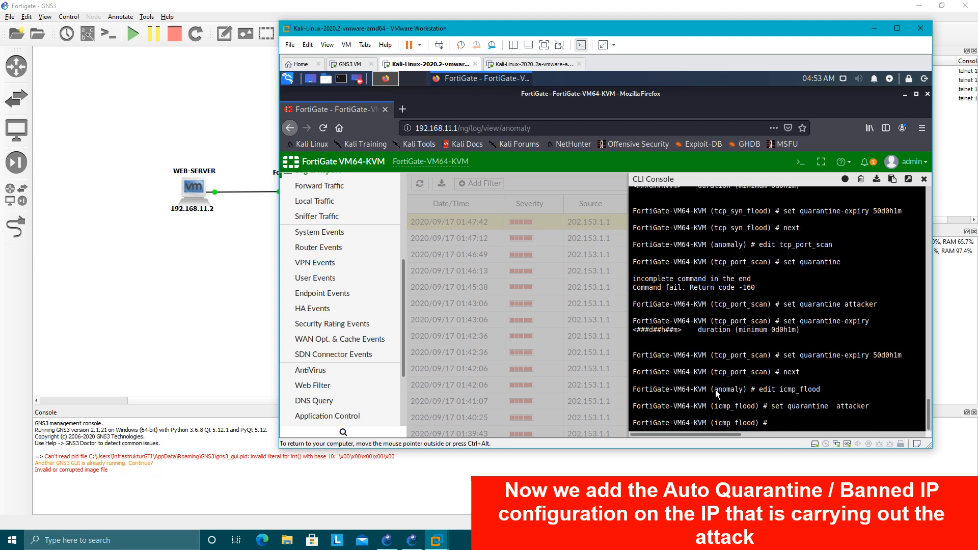
Set quarantine-expiry to 50d0h1m for icmp_flood and save by ending both the anomaly and policy configuration.
type("set quarantine")
type("-expiry  50d0h1")
type("m")
key("Return")
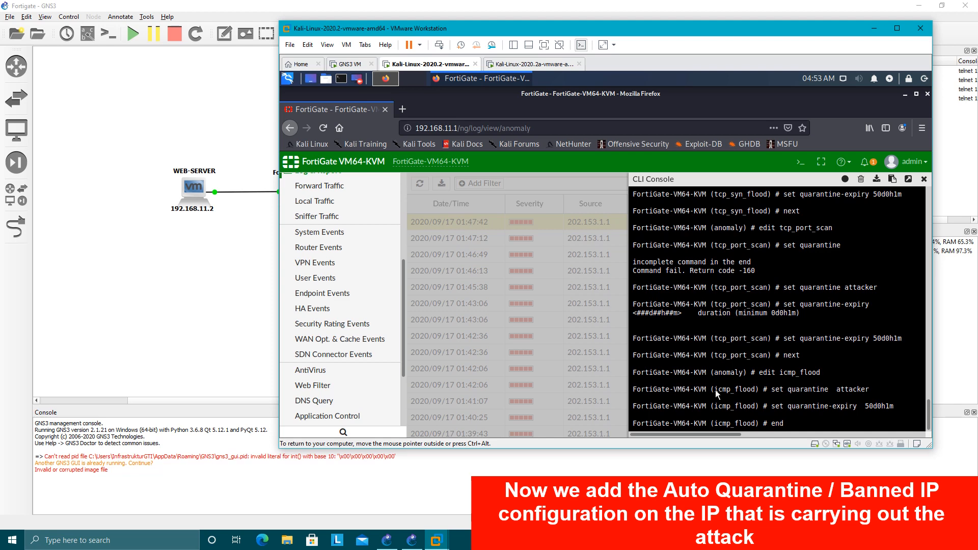
key("Return")
type("e")
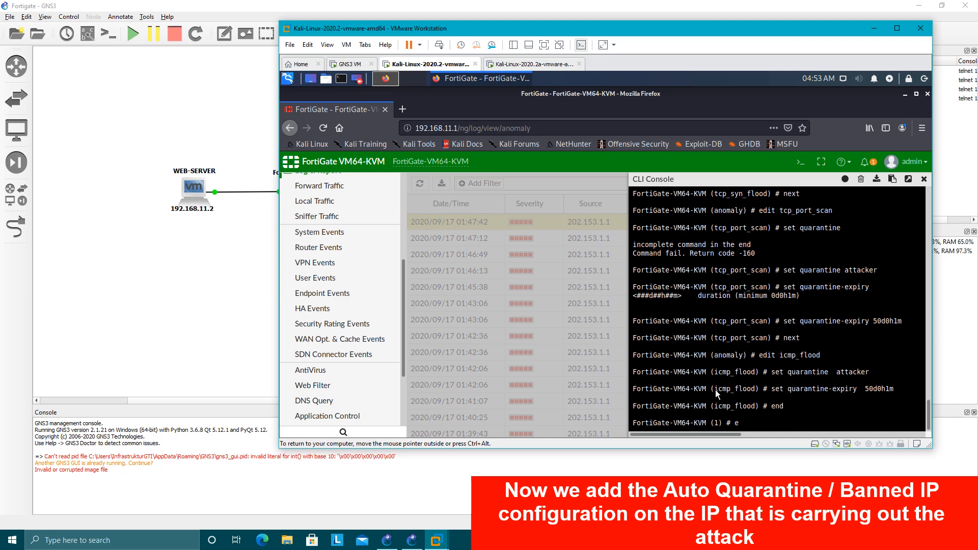
type("nd")
key("Return")
Reenter config firewall DoS-policy and show its configuration.
type("config")
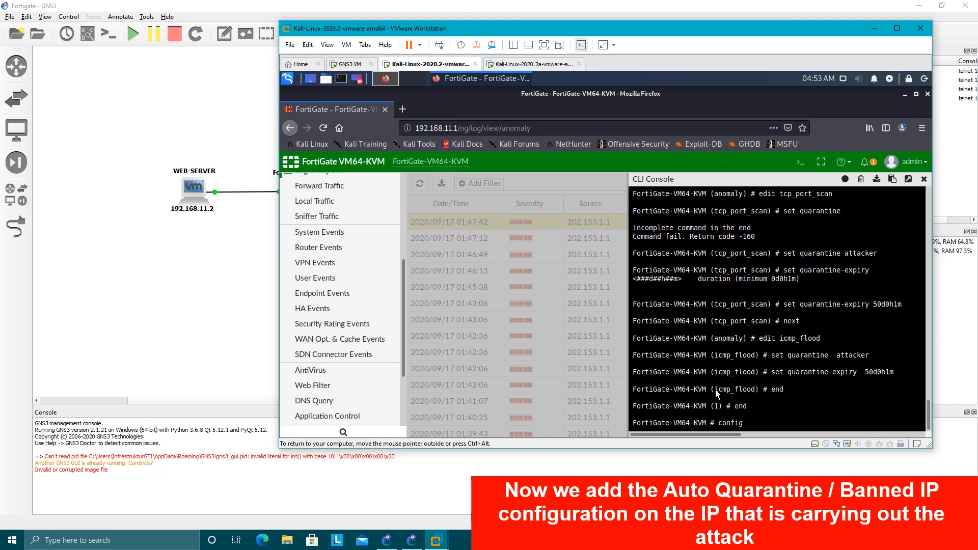
type(" firewall")
type("lic")
key("BackSpace")
key("BackSpace")
key("BackSpace")
key("BackSpace")
key("BackSpace")
type("DoS-policy")
key("Return")
type("sh")
key("Return")
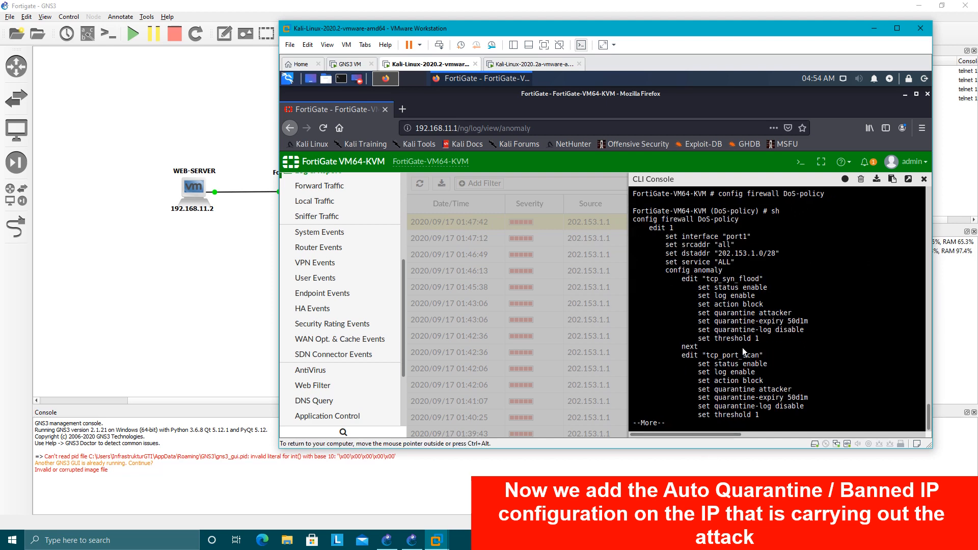
Review the quarantine settings of tcp_syn_flood, tcp_port_scan and icmp_flood in the listing, including quarantine-log, and quit the listing.
left_click_drag(694, 279, 762, 285)
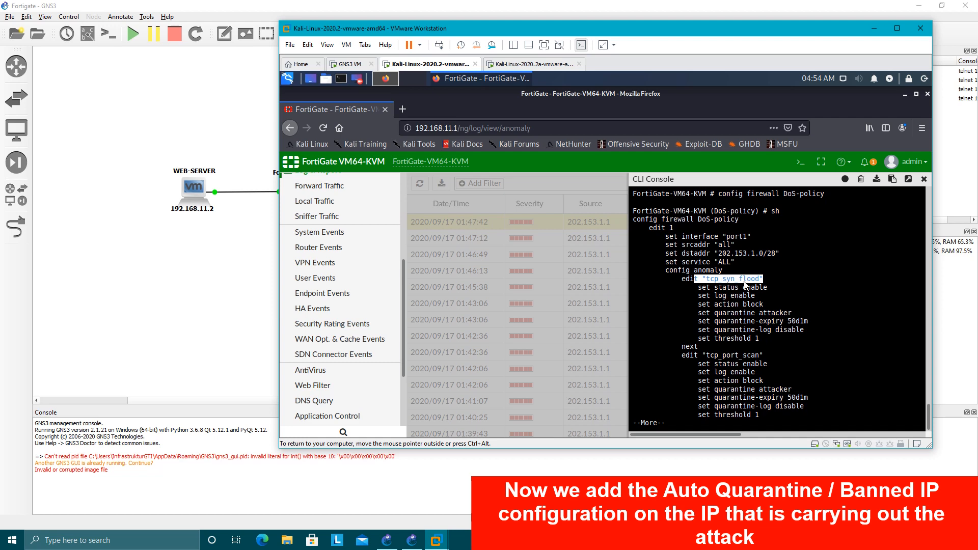
left_click(717, 373)
left_click_drag(711, 355, 757, 358)
left_click(757, 378)
key("space")
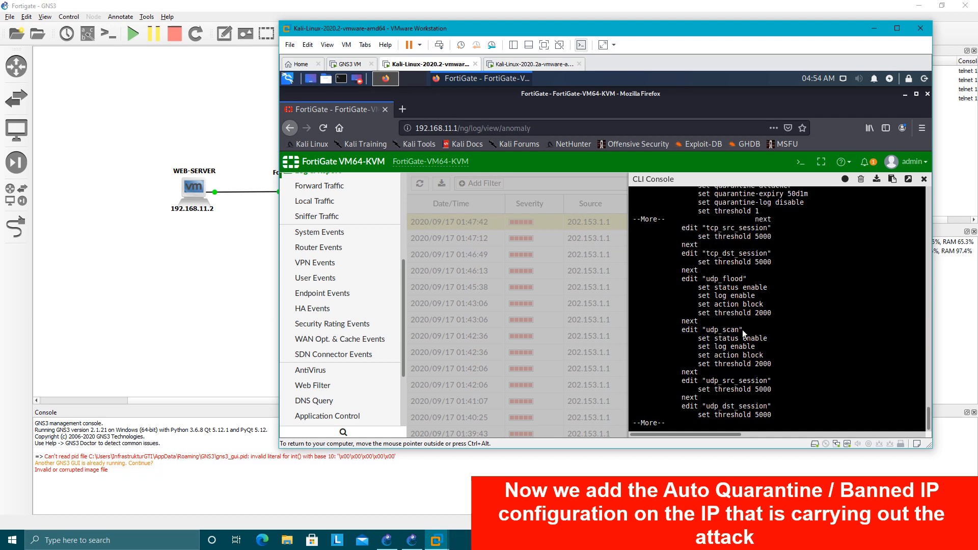
scroll(750, 314, "up", 2)
scroll(756, 316, "down", 10)
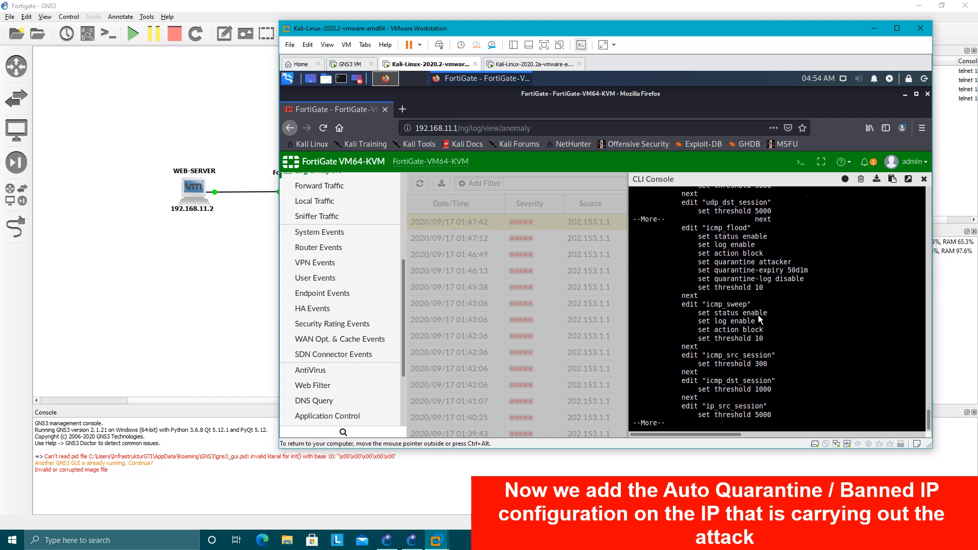
left_click_drag(718, 229, 810, 282)
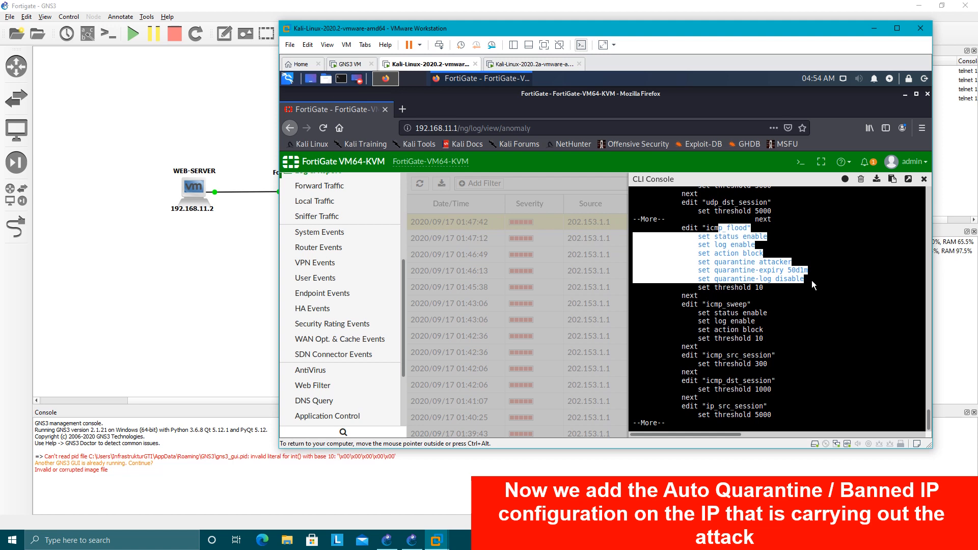
left_click(737, 271)
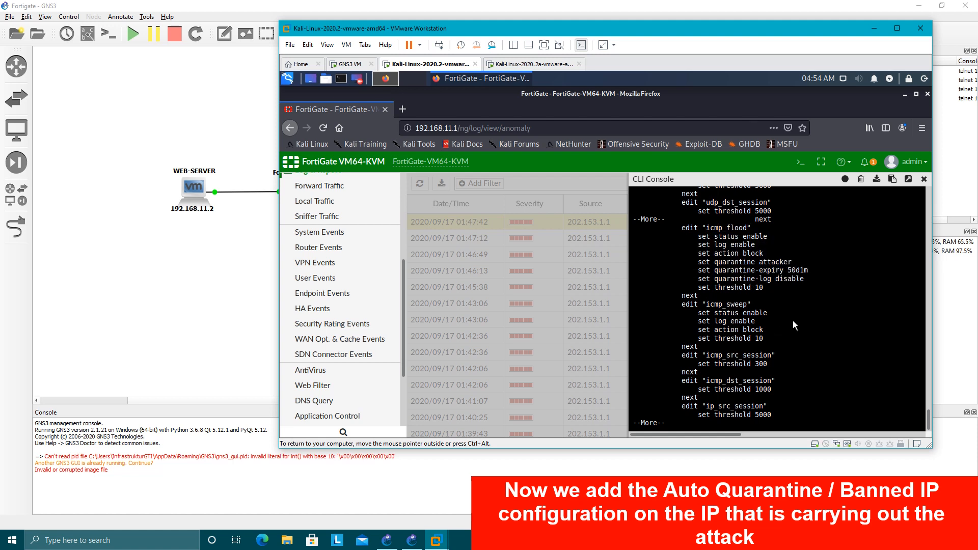
left_click_drag(705, 280, 809, 281)
left_click(789, 365)
key("q")
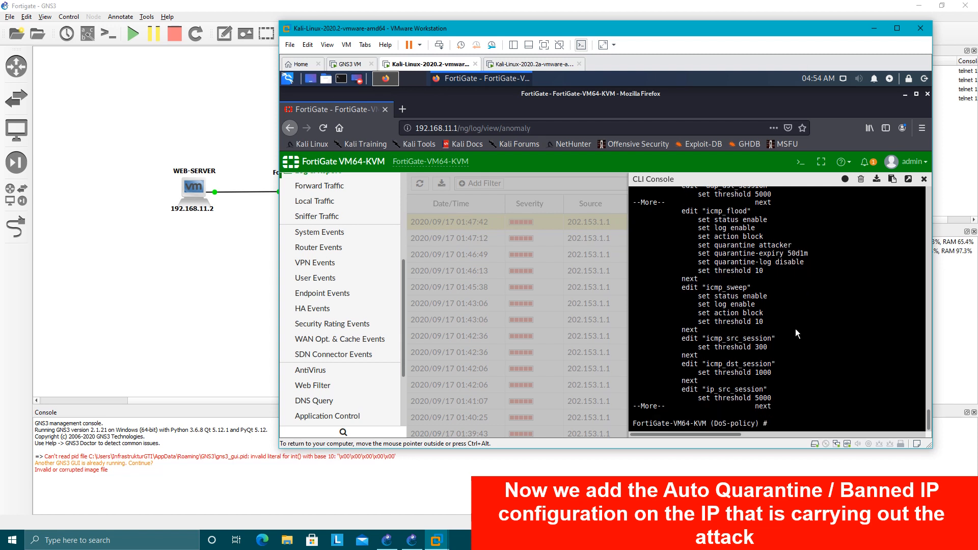
Open DoS policy 1 with edit 1 and enter its configuration level with config anomaly.
type("co")
type("dit 1")
key("Return")
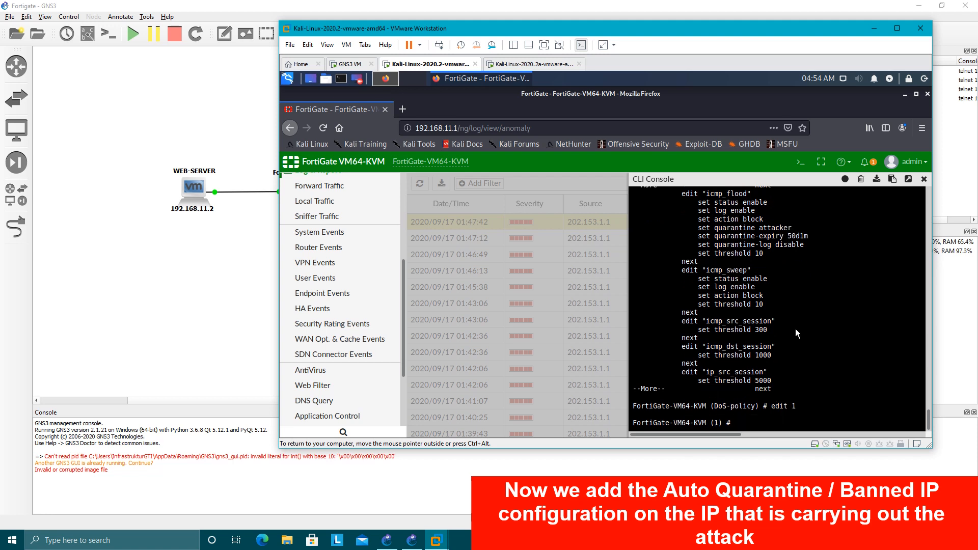
type("config anomaly")
key("Return")
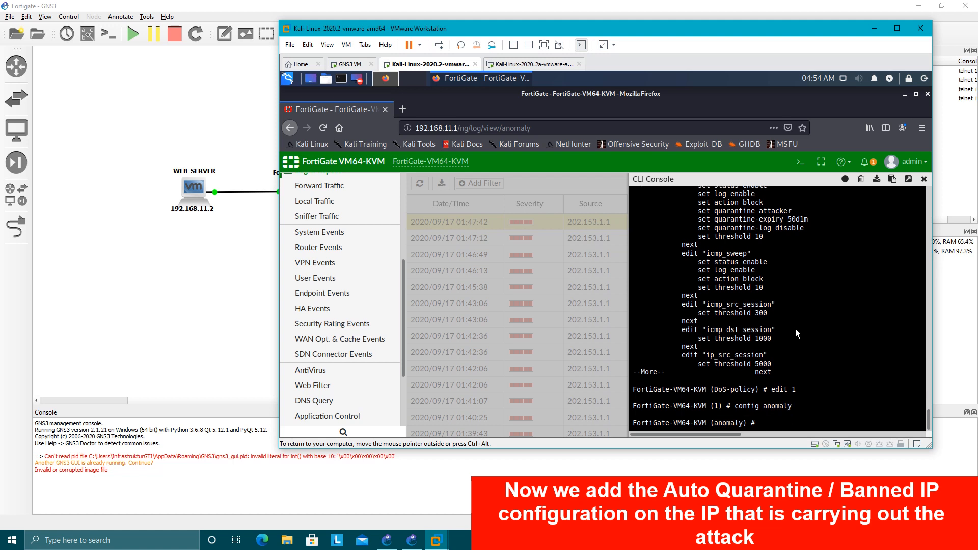
Enable quarantine-log for the tcp_syn_flood anomaly and close its entry with next.
type("edit tcp")
type("_p")
key("Tab")
key("Return")
type("set ")
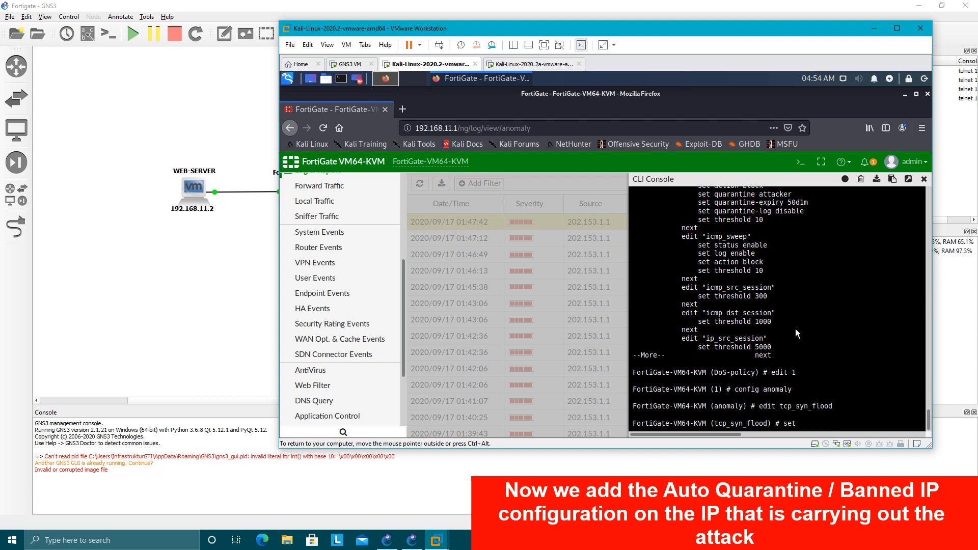
type("quarantine-log enable")
key("Return")
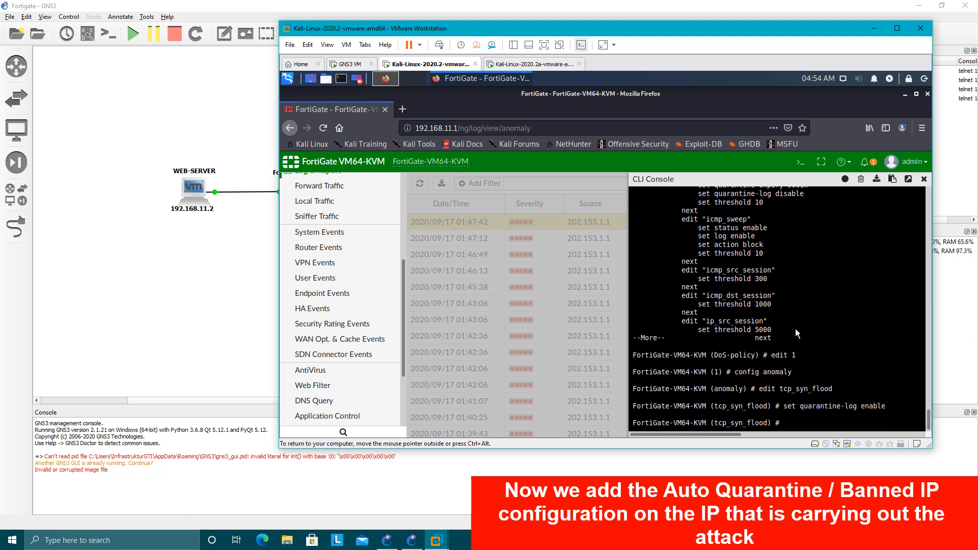
type("next")
key("Return")
Edit the tcp_port_scan anomaly, set quarantine-log to enable and close the entry with next.
type("e")
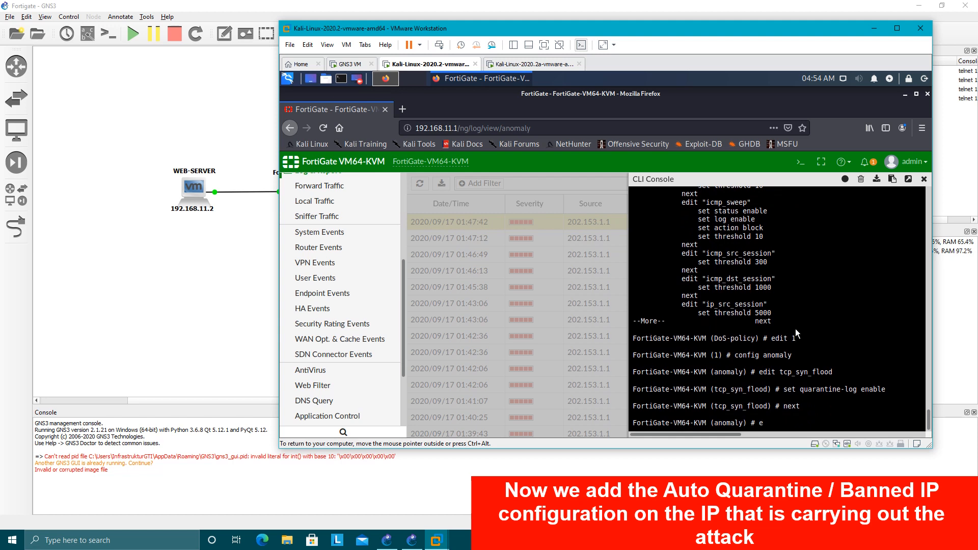
type("dit tcp_port_scan")
key("Return")
type("set")
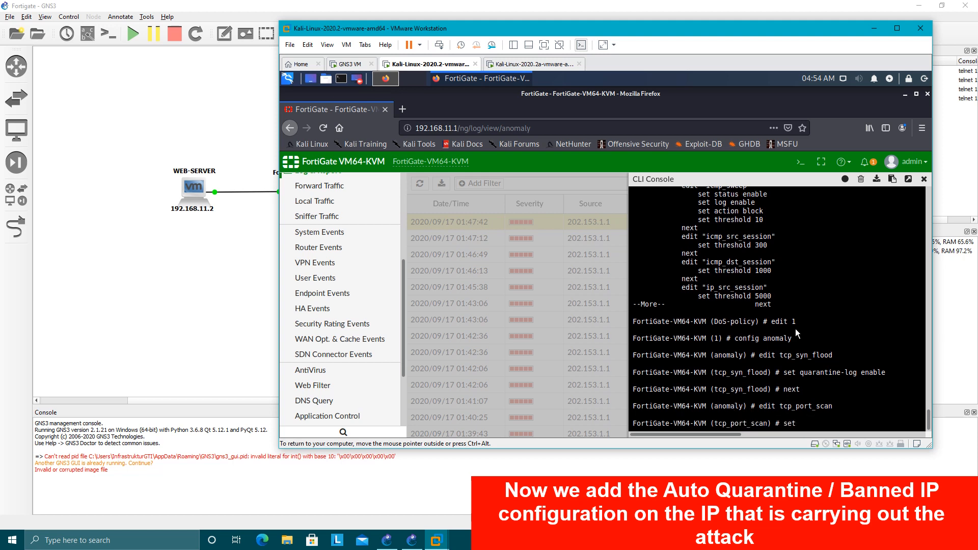
type(" quarantine-log enable")
key("Return")
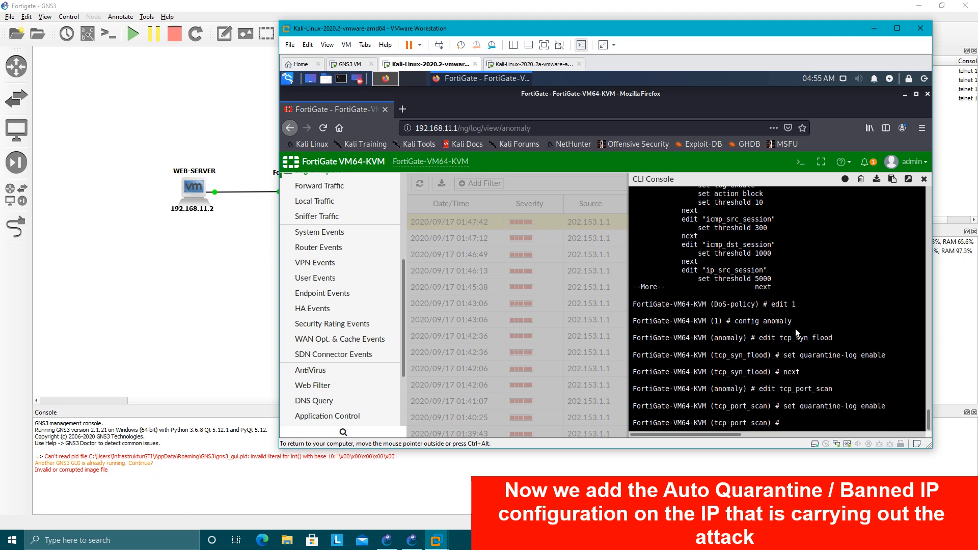
type("ext")
key("Return")
Edit the icmp_flood anomaly and set its quarantine-log to enable.
type("edit tcp_port_scan")
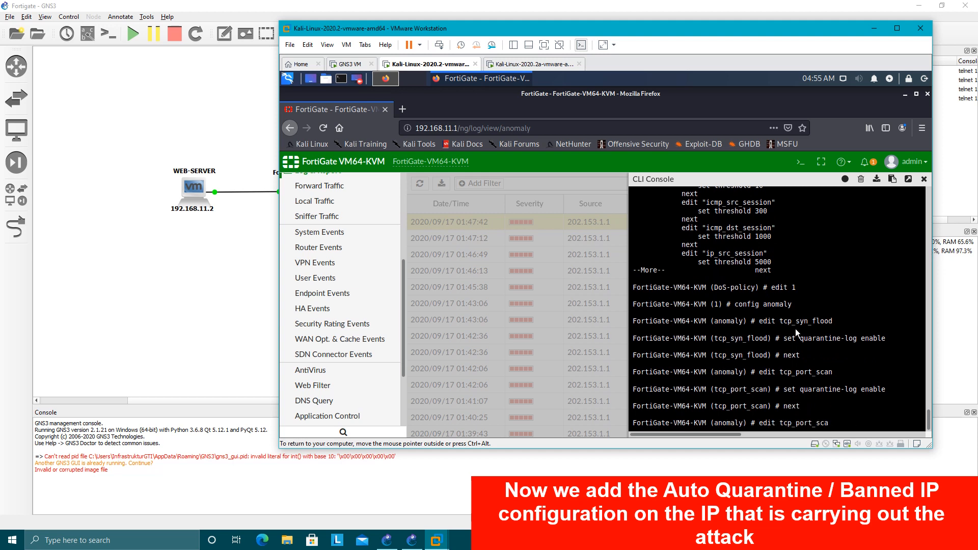
key("BackSpace")
key("BackSpace")
key("BackSpace")
key("BackSpace")
key("BackSpace")
key("BackSpace")
key("BackSpace")
key("BackSpace")
key("BackSpace")
key("BackSpace")
key("BackSpace")
key("BackSpace")
type("icmp_flood")
key("Return")
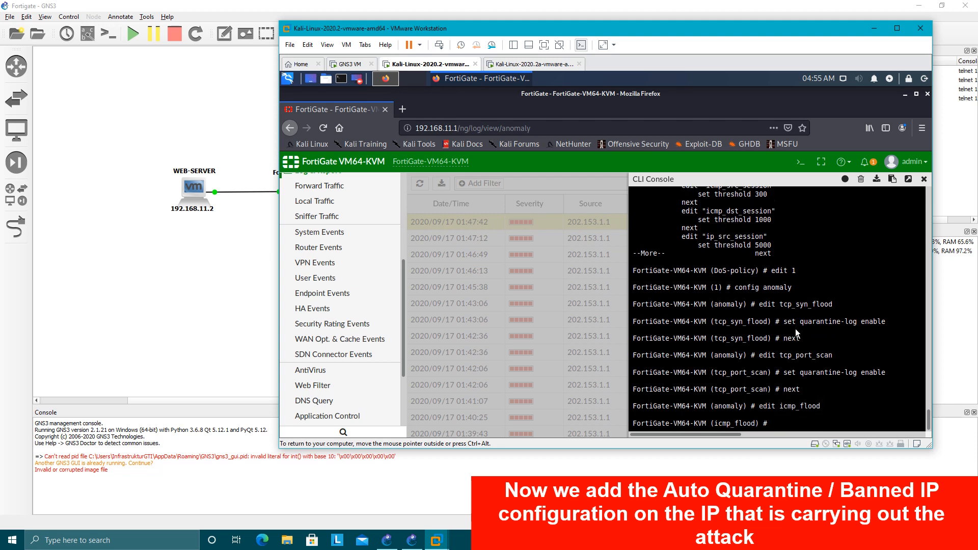
type("set quarantine-log enable")
key("Return")
Save by ending both the anomaly and policy configuration, and close the CLI console.
type("end")
key("Return")
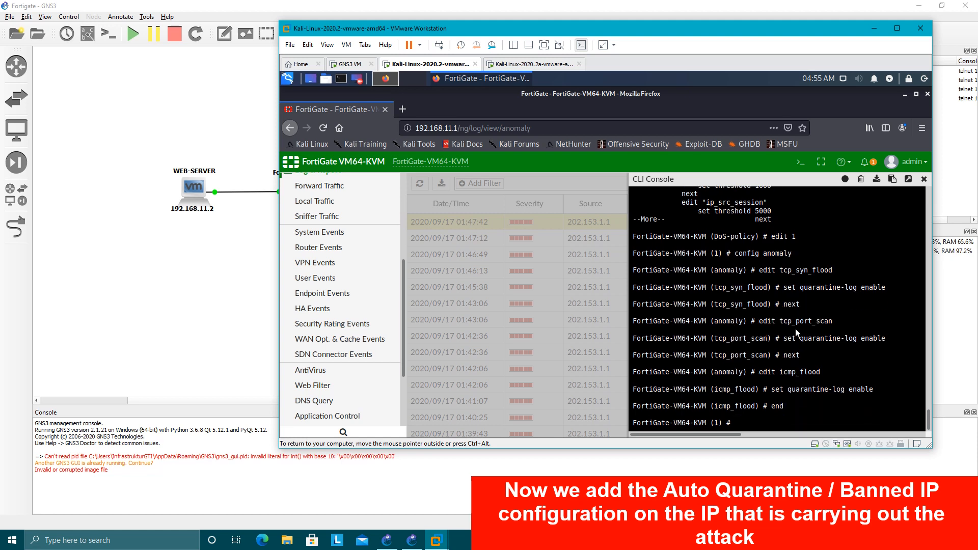
type("end")
key("Return")
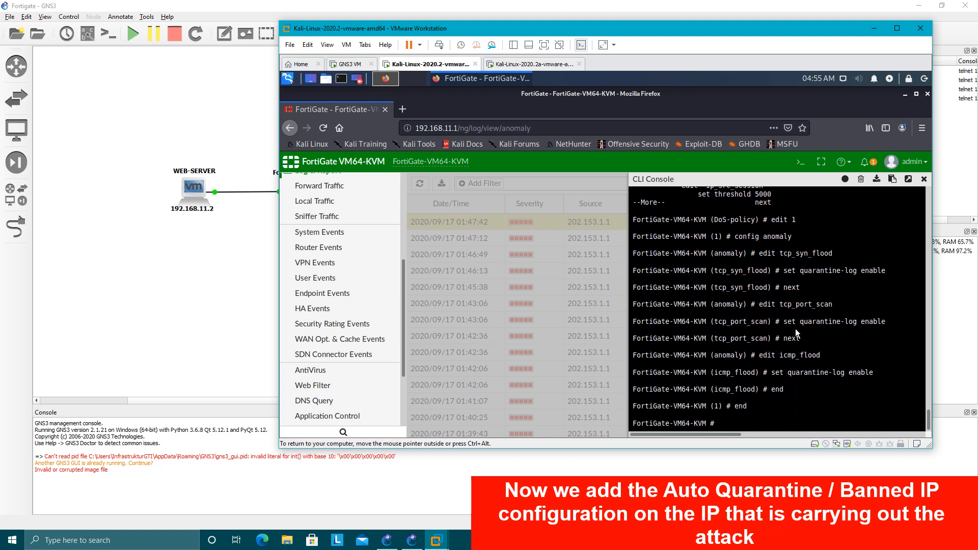
left_click(923, 179)
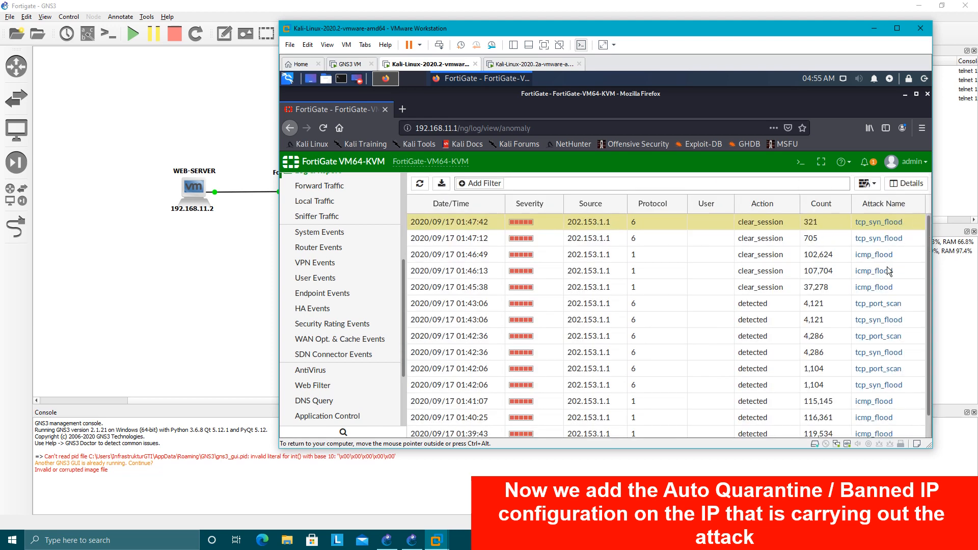
Switch to the Kali-Linux-2020.2a virtual machine and abort the running nmap scan of 202.153.1.2 in Shell No. 1.
left_click(529, 64)
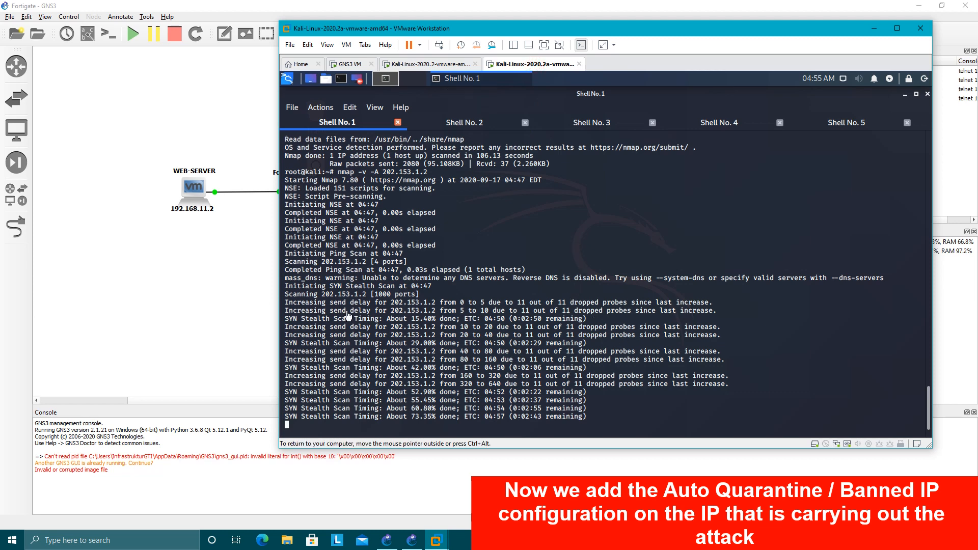
left_click_drag(331, 287, 631, 419)
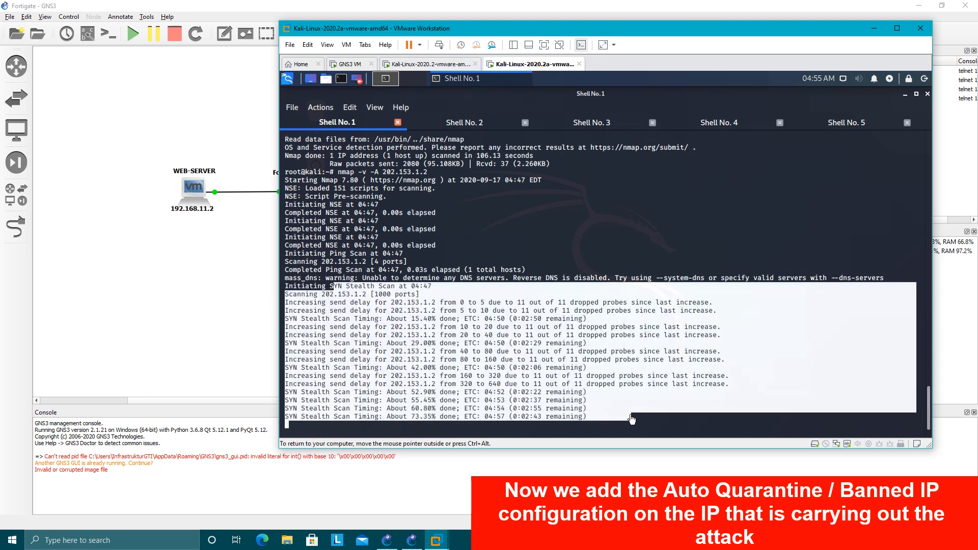
left_click(445, 224)
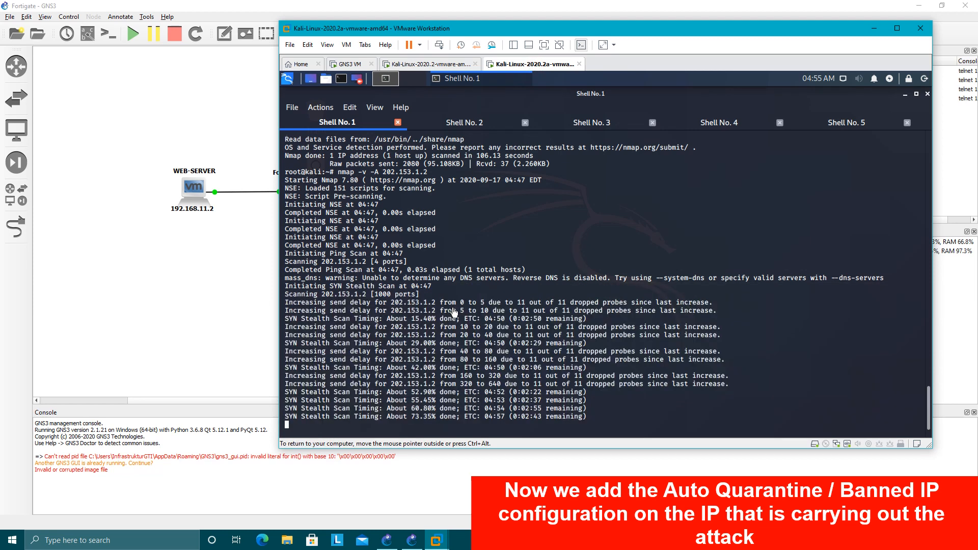
key("ctrl+c")
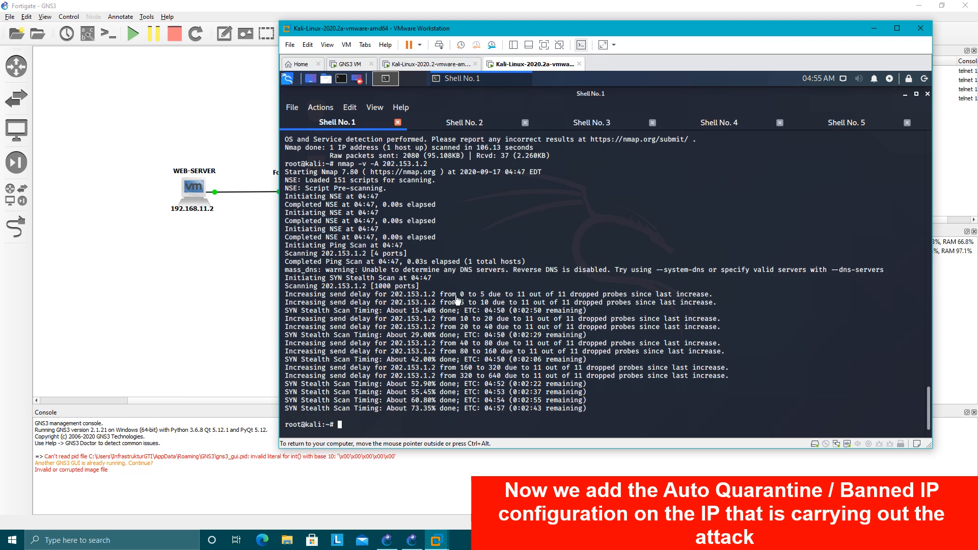
left_click_drag(456, 296, 528, 368)
left_click(564, 373)
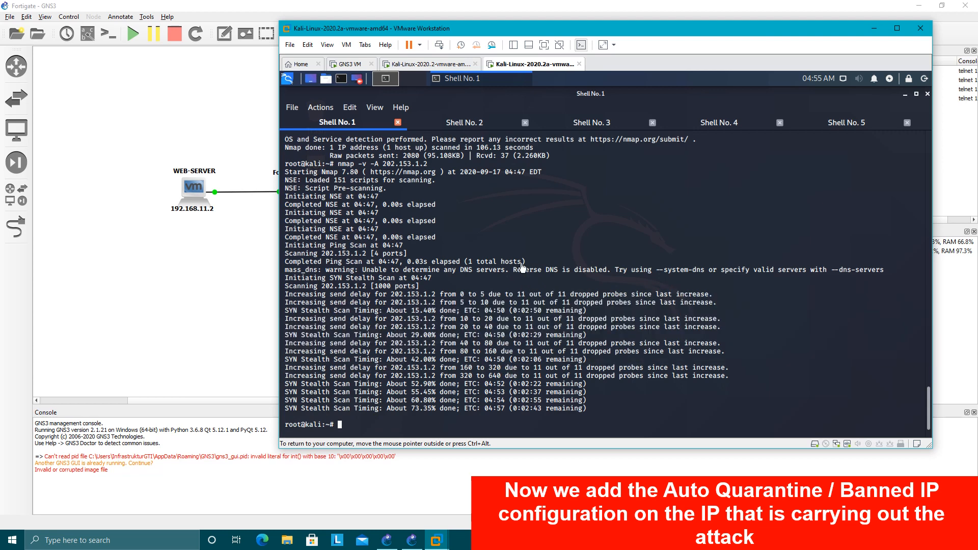
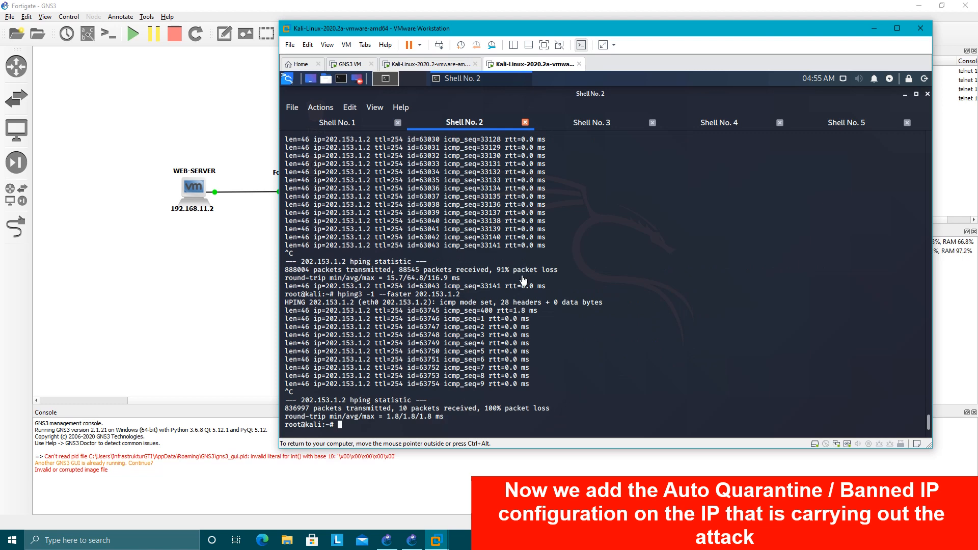
Move the Kali virtual machine window aside to uncover the FortiGate node in the GNS3 topology.
left_click_drag(542, 29, 629, 26)
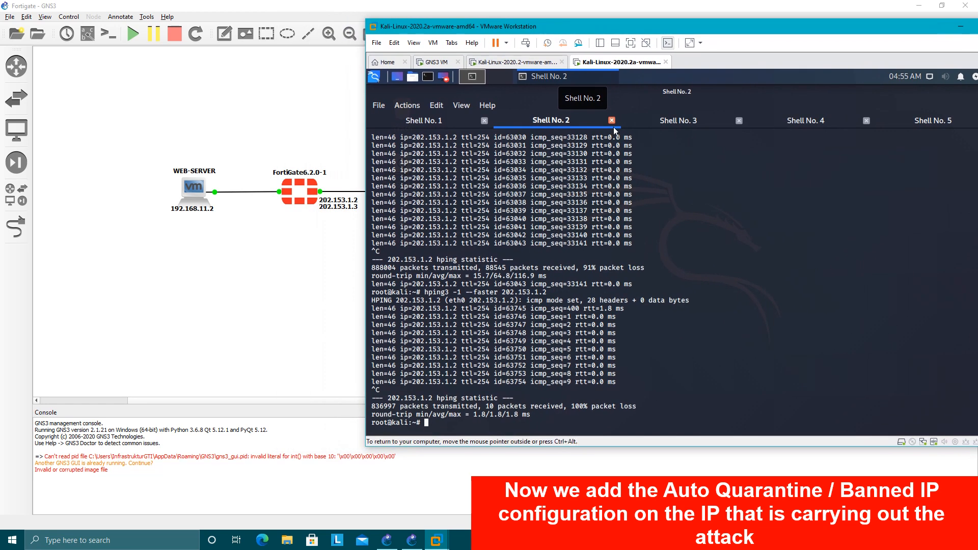
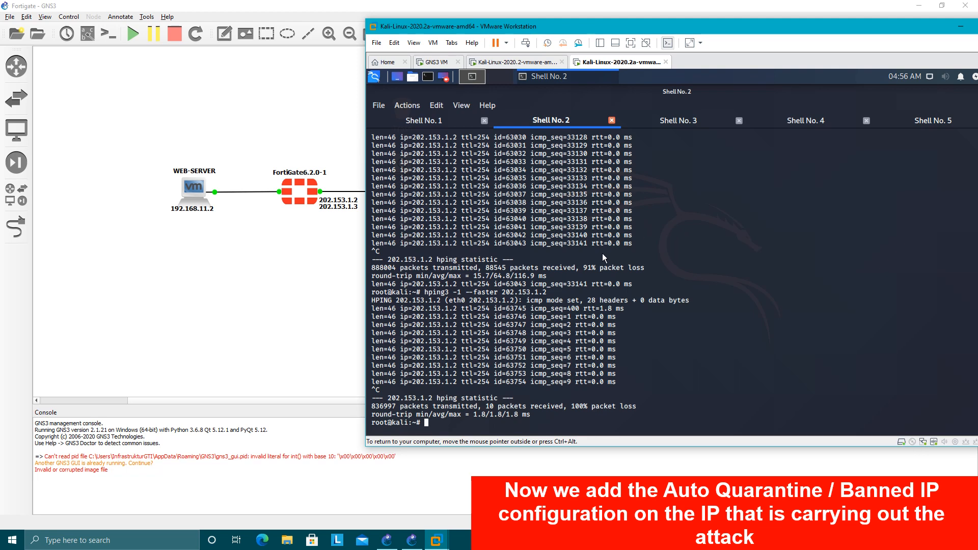
Check the quarantine monitor and reload the anomaly log in the FortiGate web interface on the other Kali virtual machine.
left_click(503, 64)
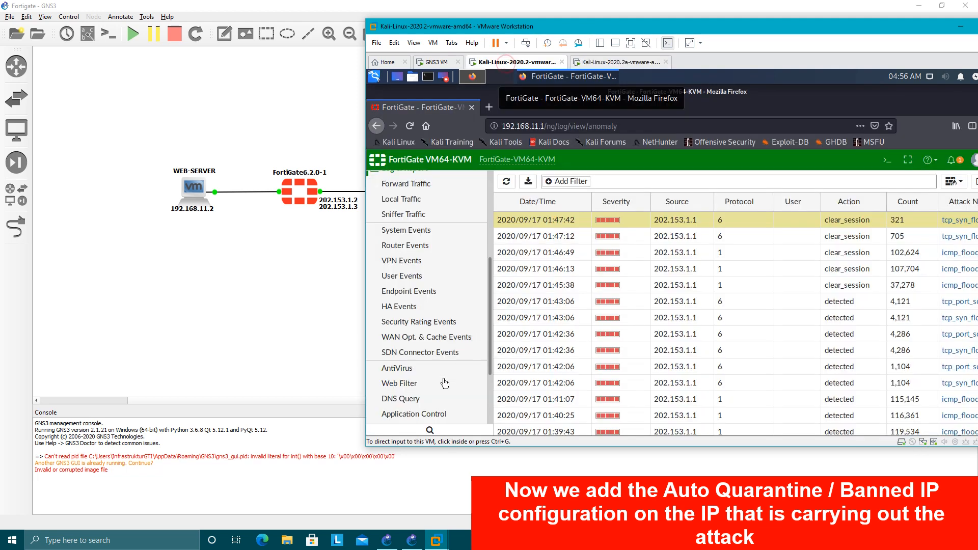
scroll(405, 301, "down", 3)
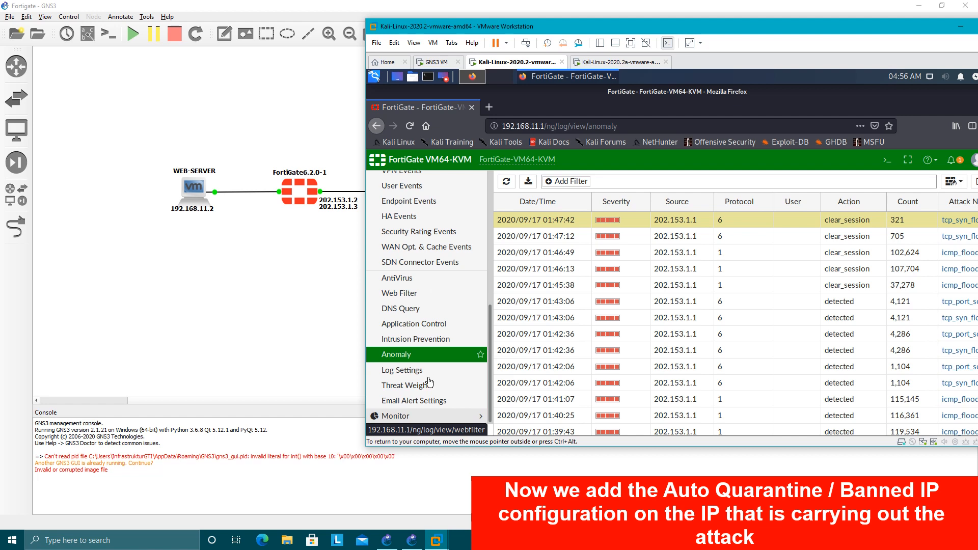
left_click(423, 416)
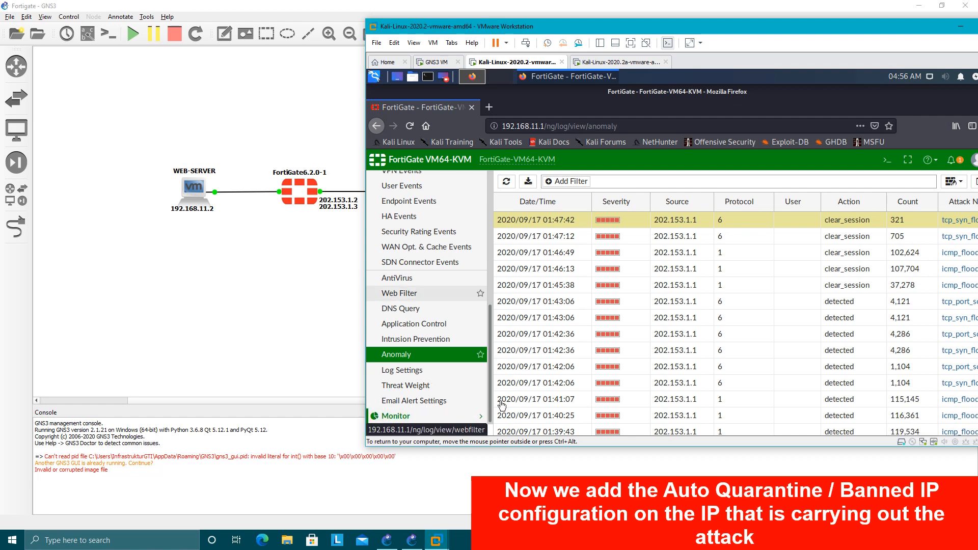
left_click(415, 379)
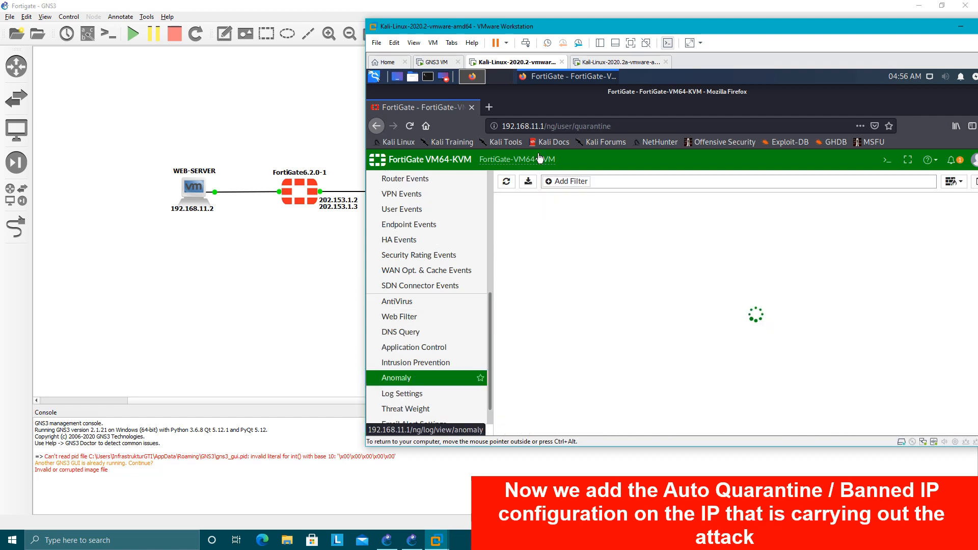
Load tes.co.id/web.html in Firefox on the attacker Kali virtual machine to test access to the web server behind the FortiGate.
left_click(589, 62)
left_click(585, 207)
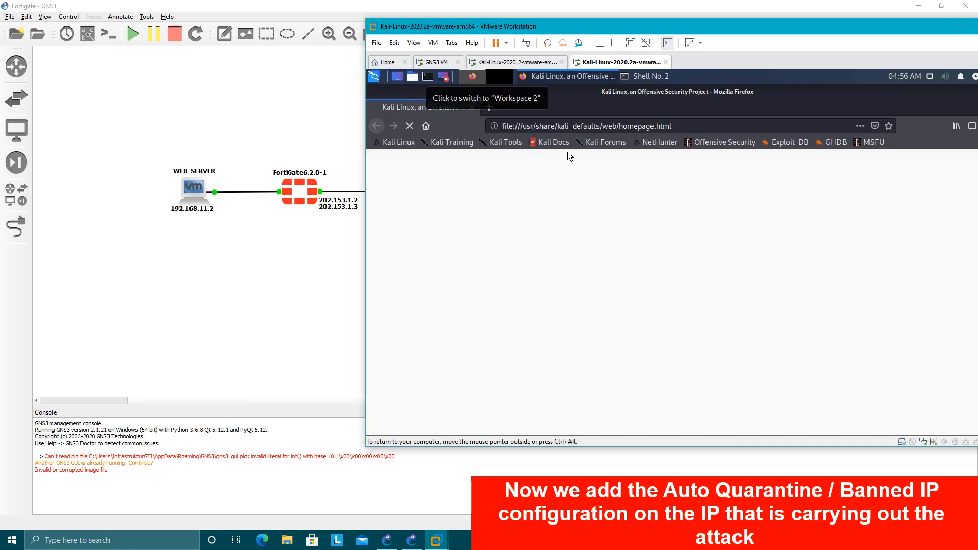
left_click(692, 125)
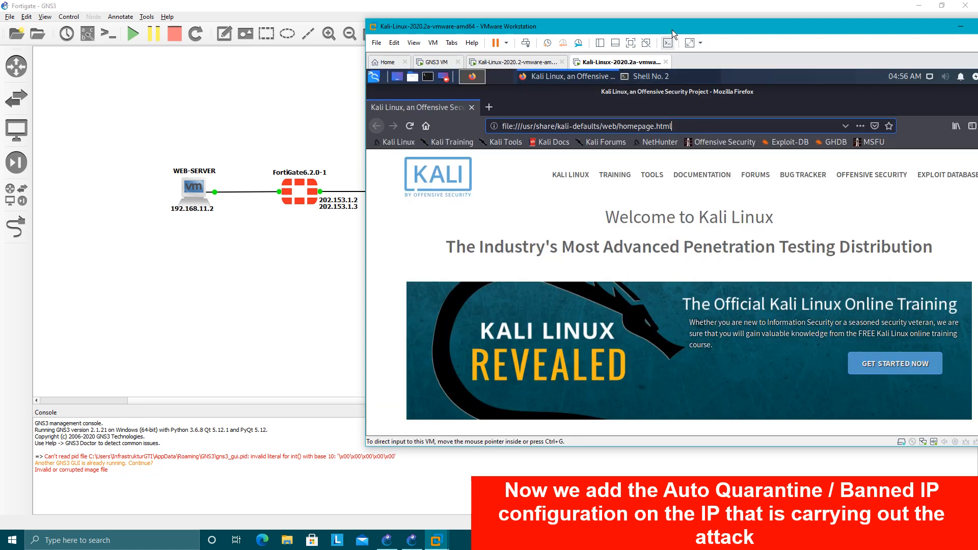
mouse_move(671, 30)
left_mouse_down()
mouse_move(700, 29)
mouse_move(689, 29)
left_mouse_up()
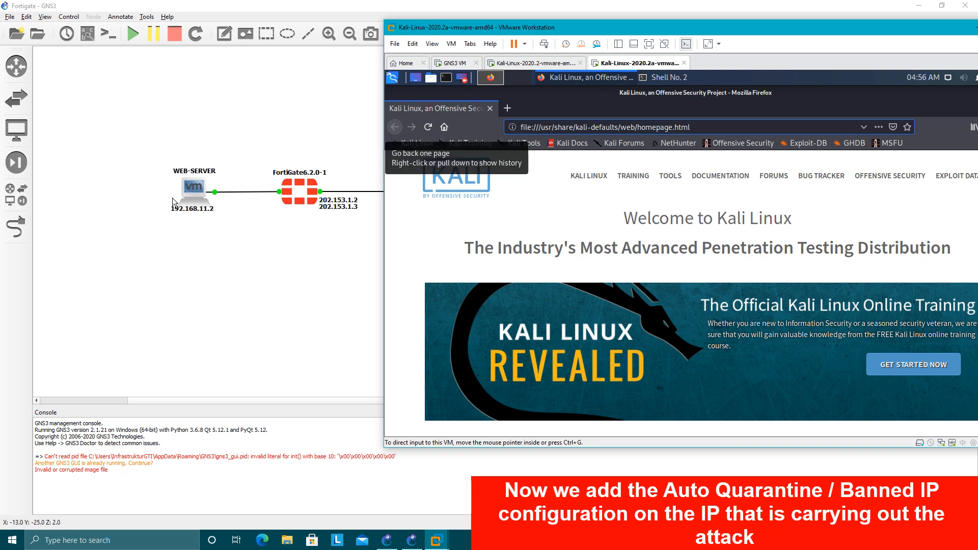
left_click(713, 127)
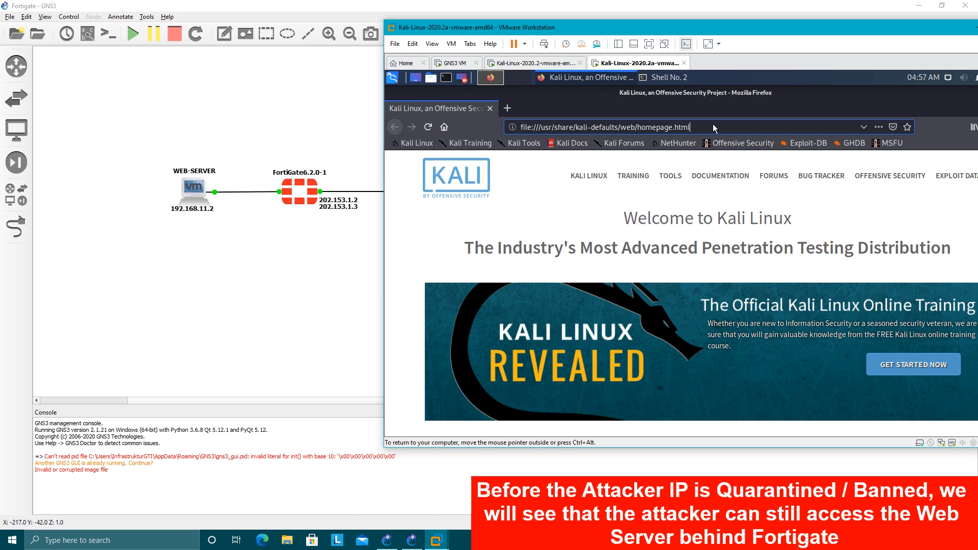
left_click(570, 127)
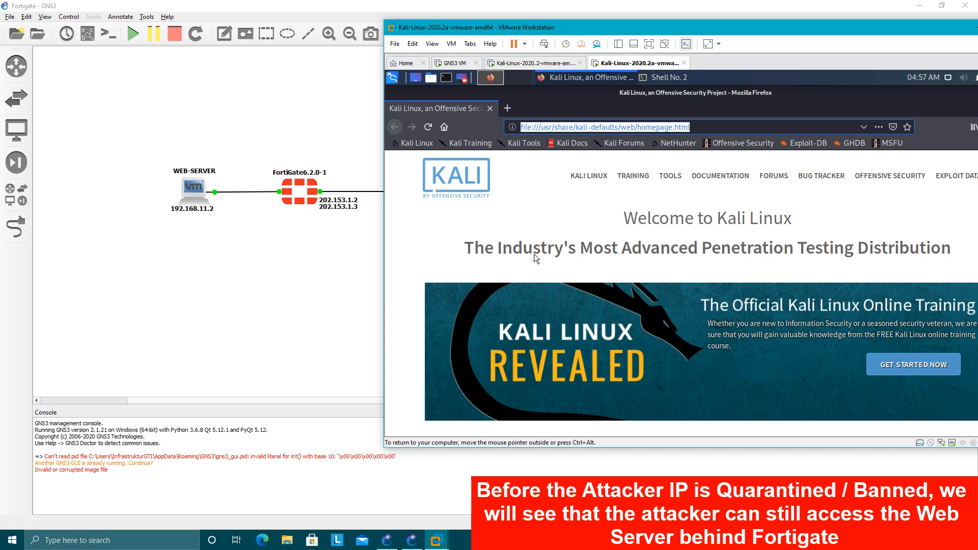
type("tes.")
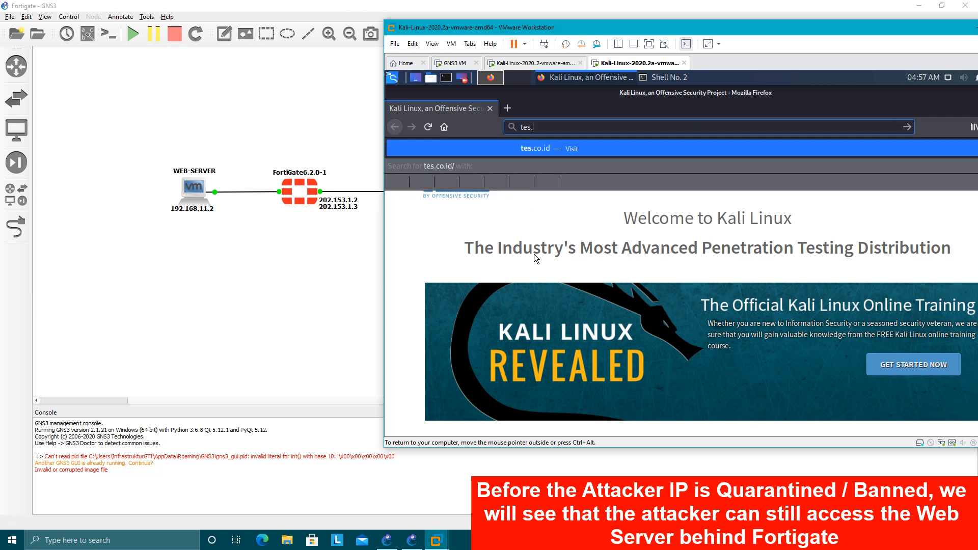
type("co.id/web.htm")
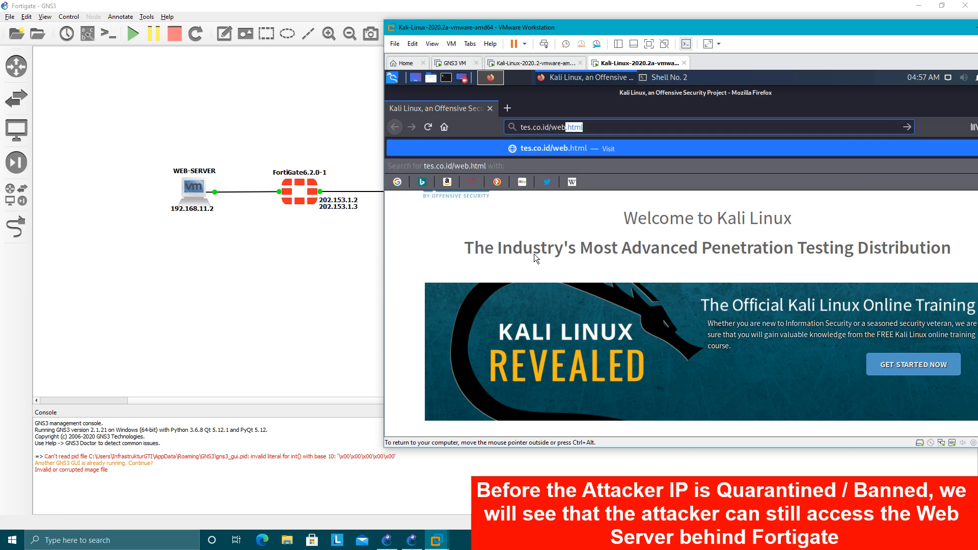
type("l")
key("Return")
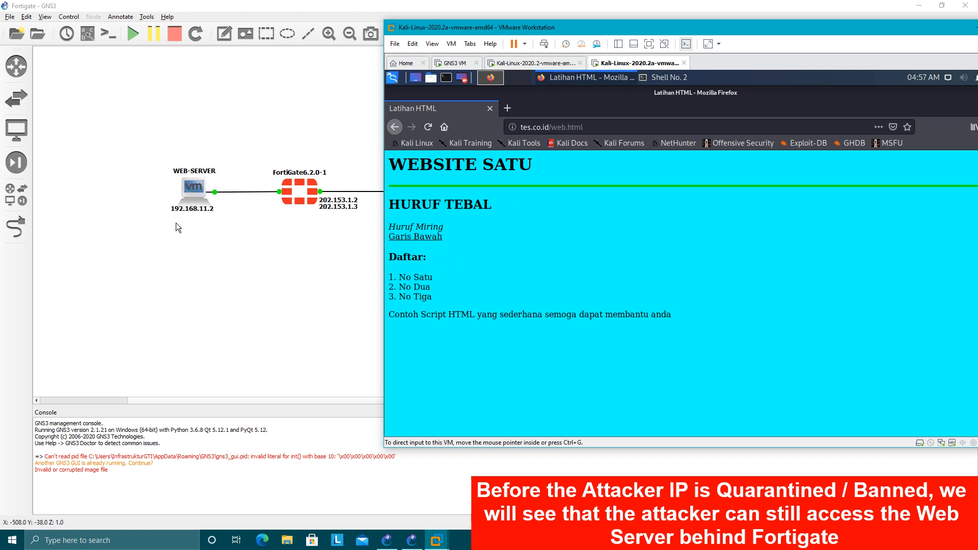
left_click(552, 64)
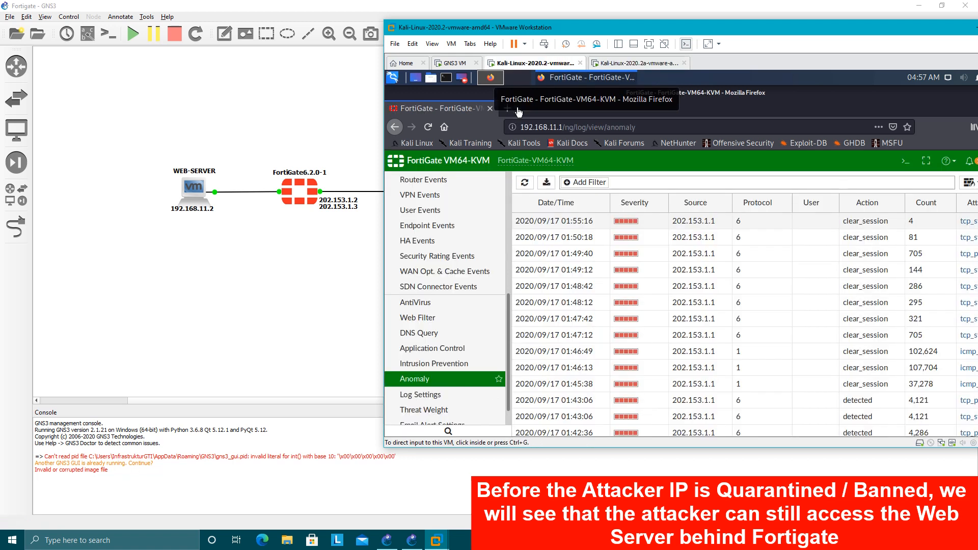
left_click(634, 64)
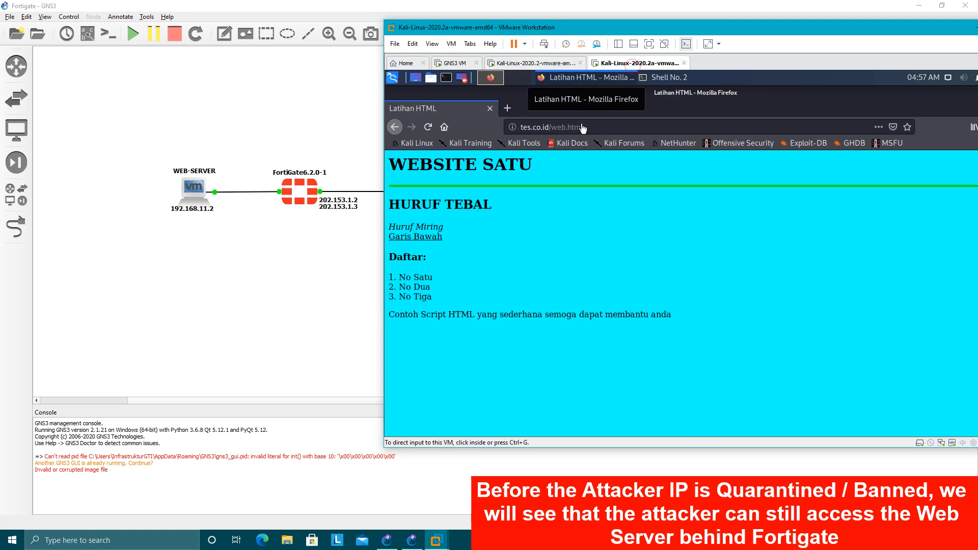
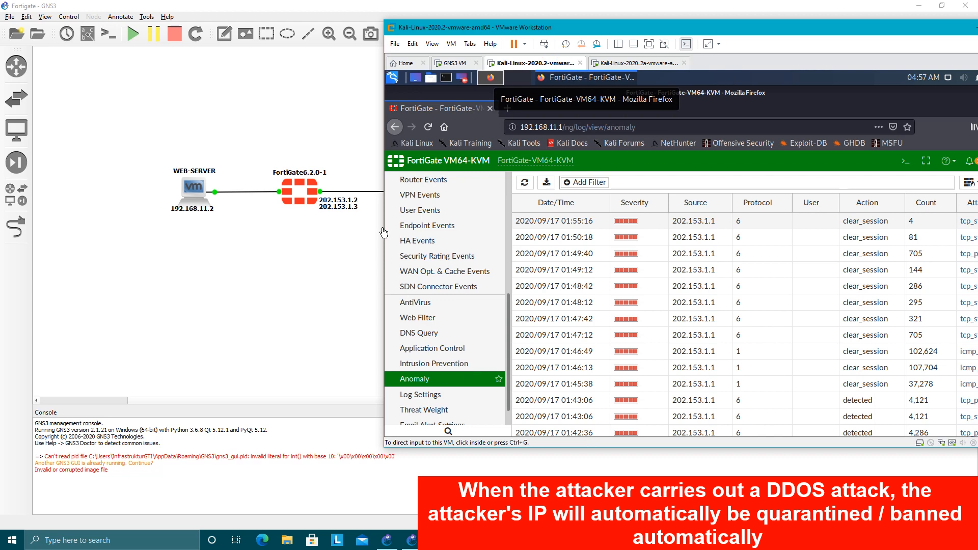
Open the Quarantine Monitor in the FortiGate web interface and examine the banned IP entry's source and expiry.
scroll(510, 324, "down", 2)
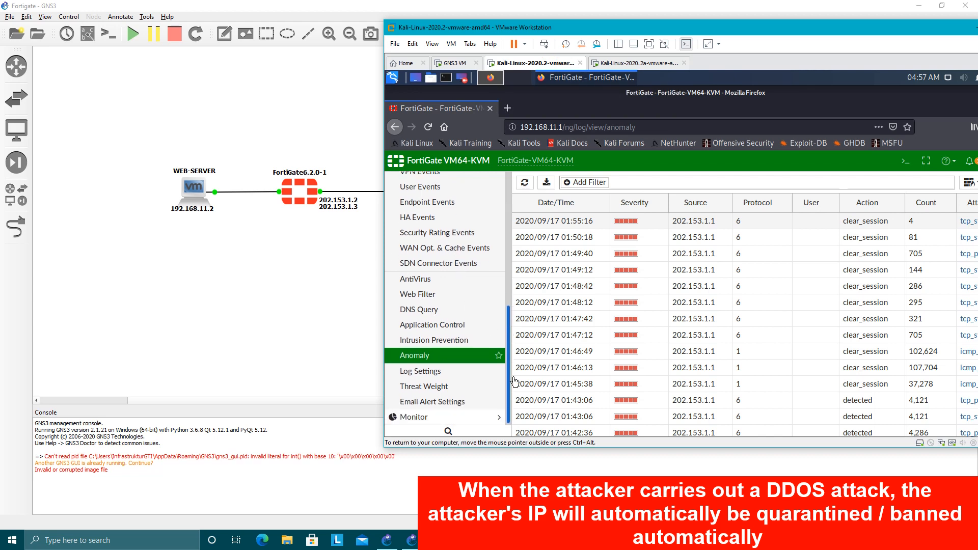
left_click(444, 417)
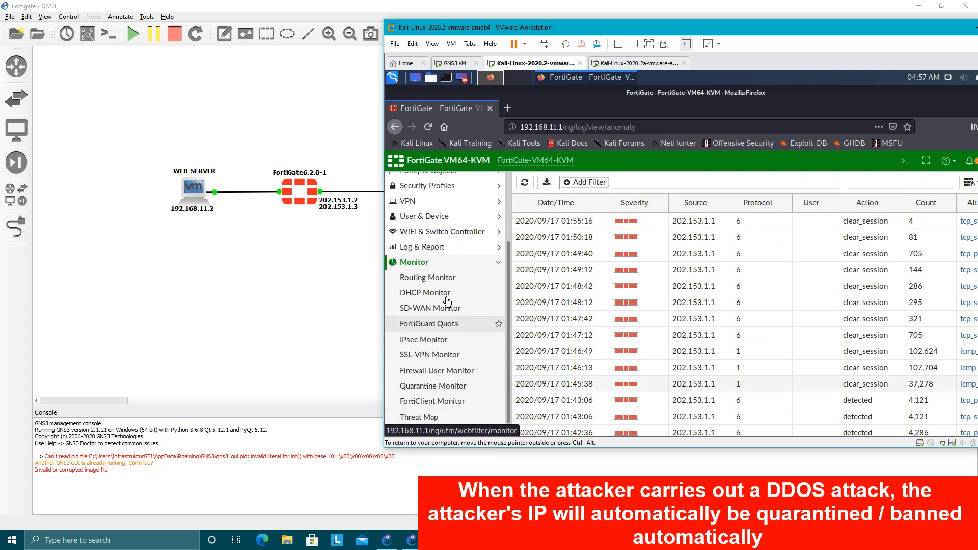
left_click(435, 388)
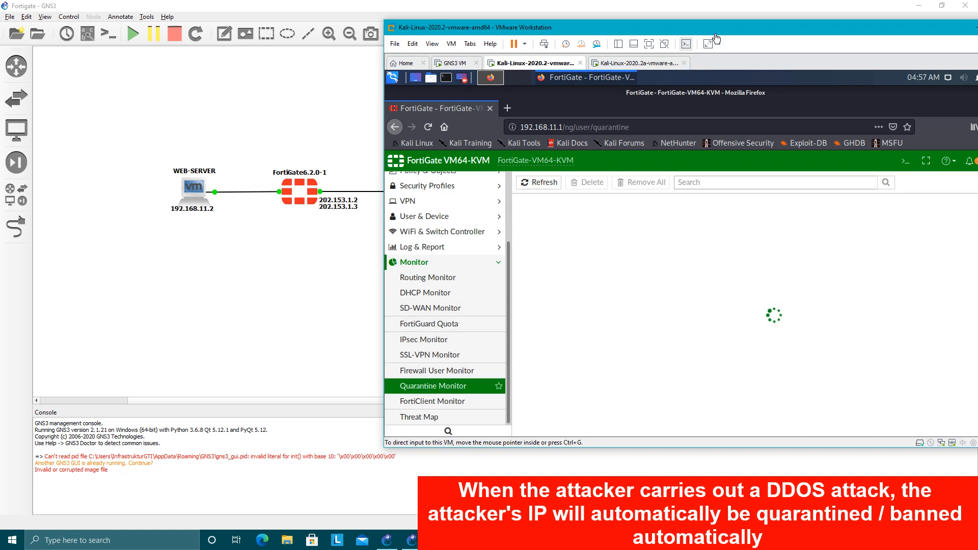
left_click_drag(726, 30, 658, 31)
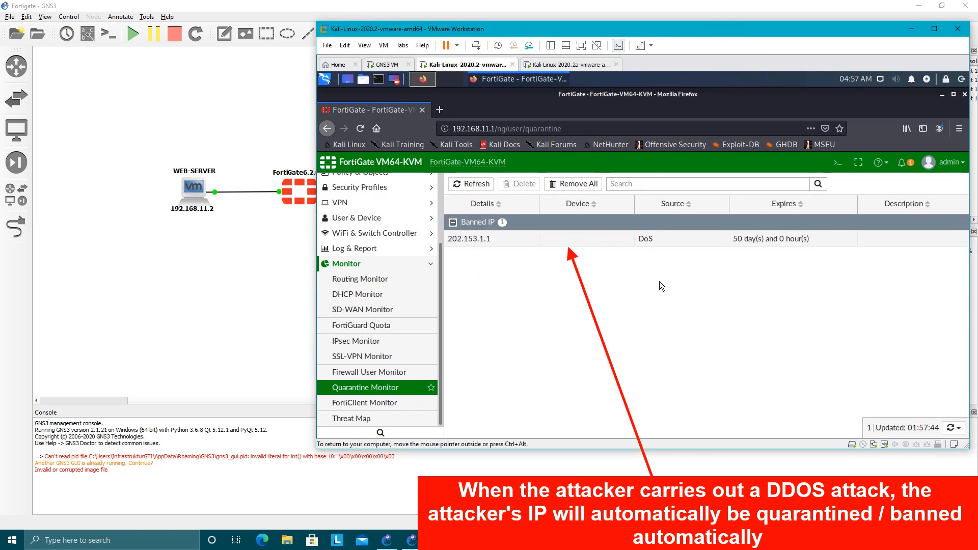
left_click(474, 244)
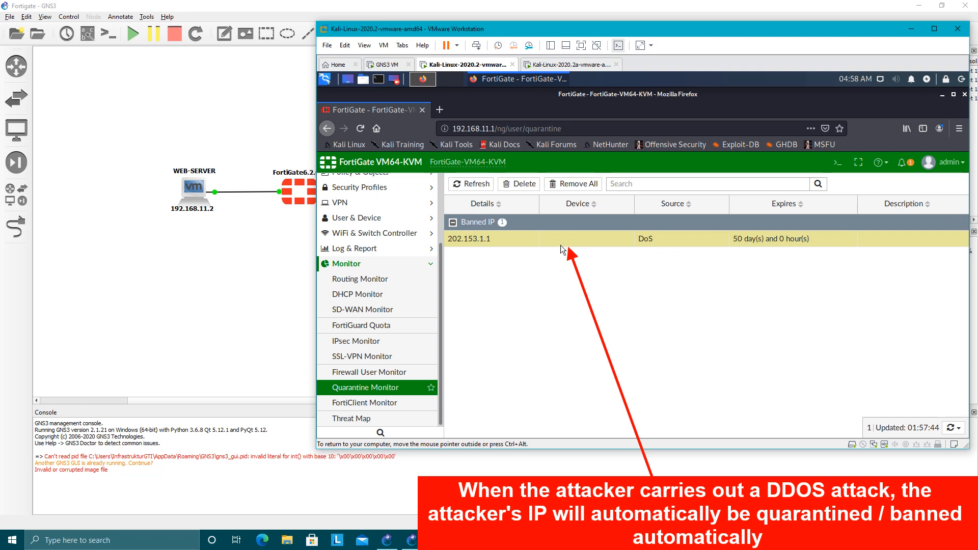
left_click(534, 261)
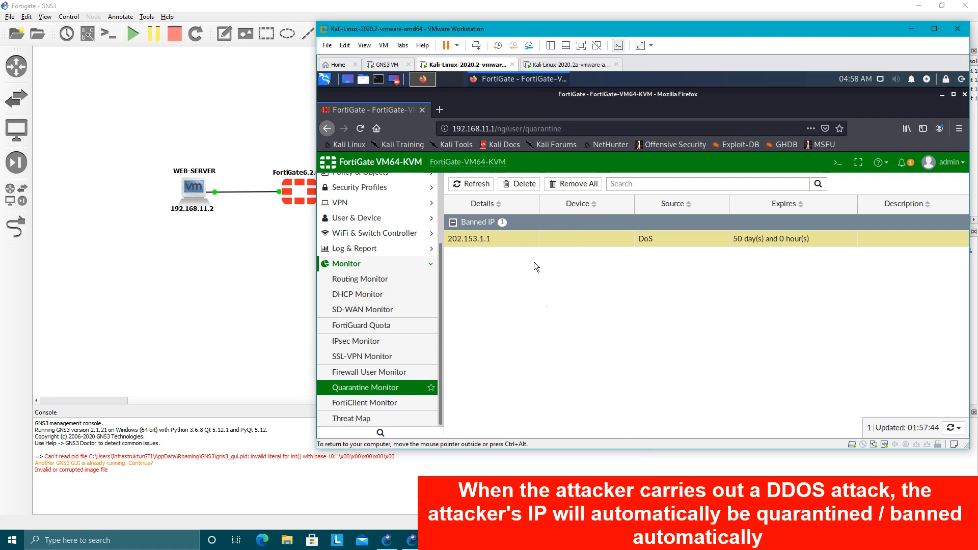
Run nmap -v -A 202.153.1.2 again in Shell No. 1 on the attacker Kali virtual machine.
left_click(580, 64)
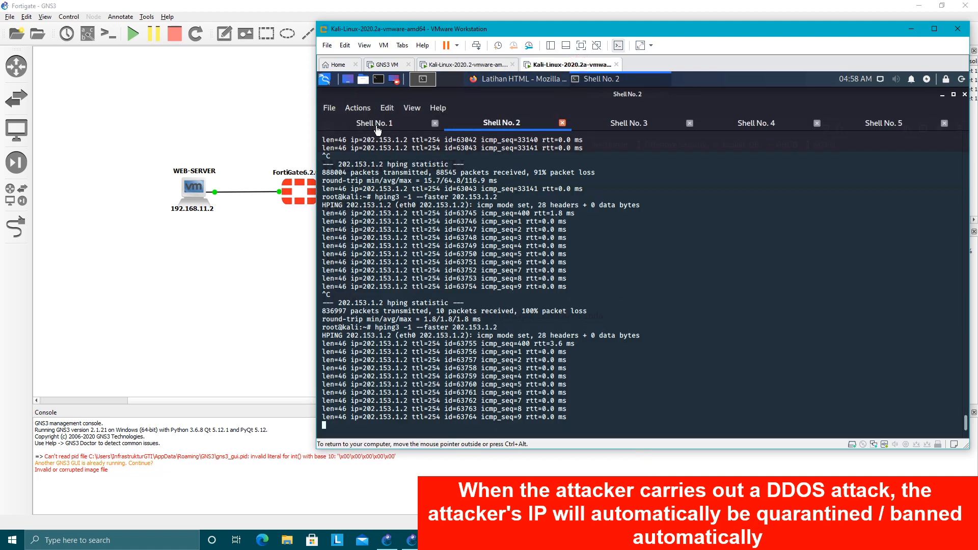
key("Up")
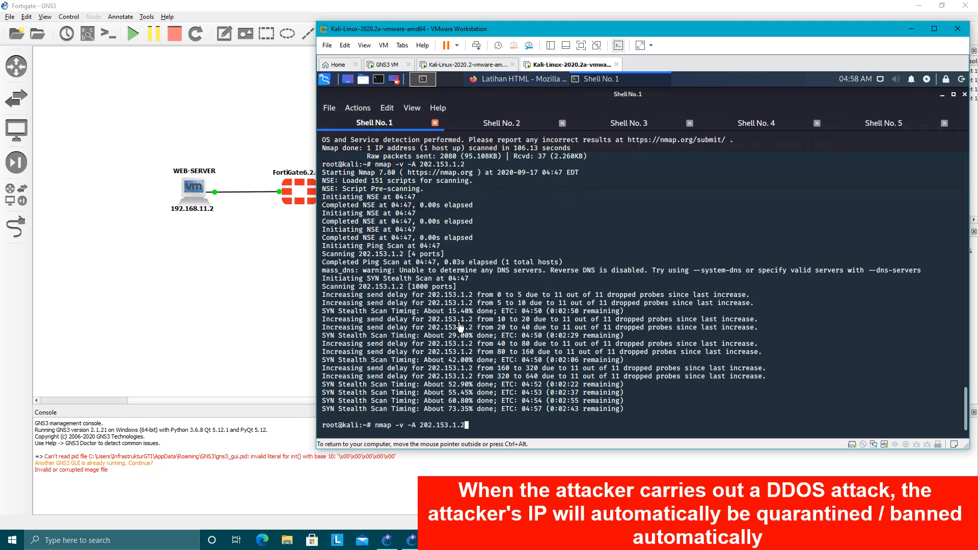
key("Return")
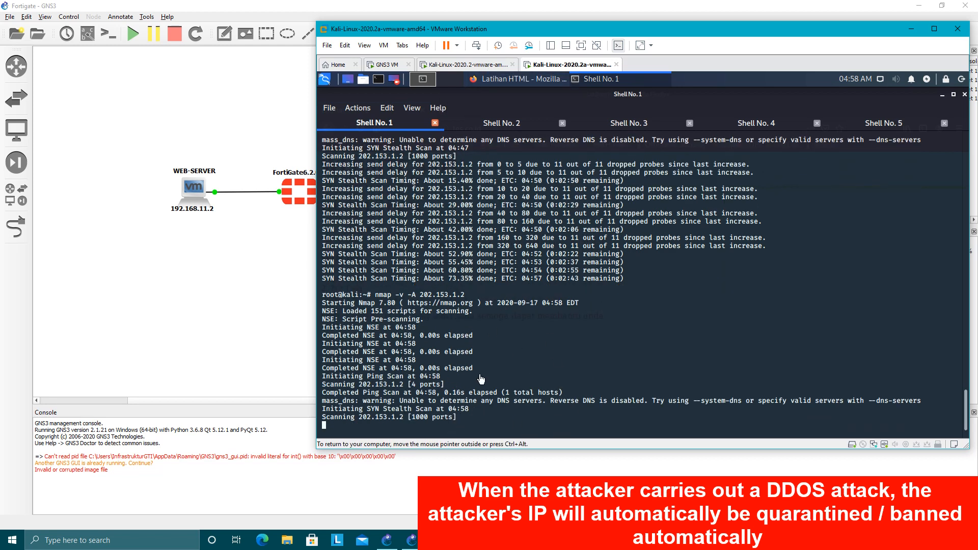
Return to the FortiGate virtual machine and reload the Quarantine Monitor to recheck the banned IP list.
left_click(465, 65)
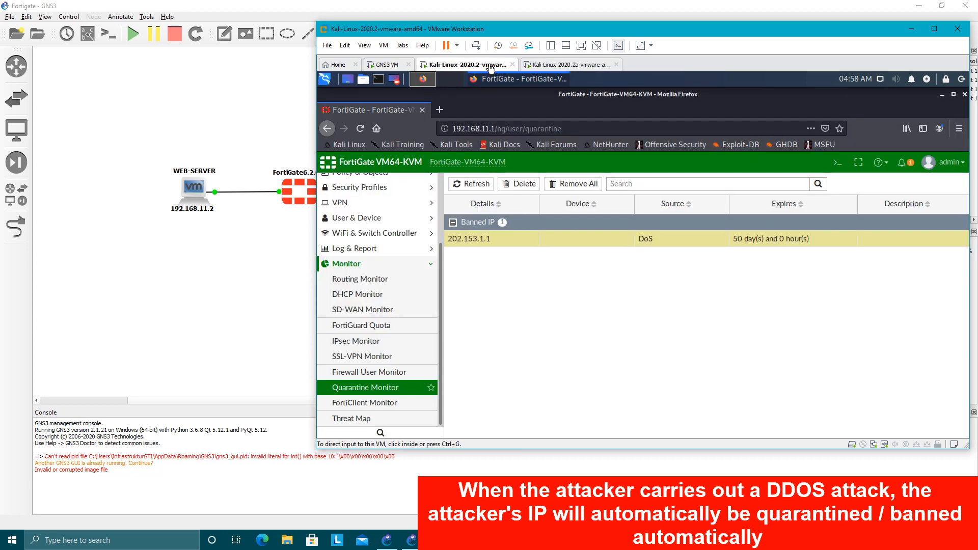
left_click(388, 392)
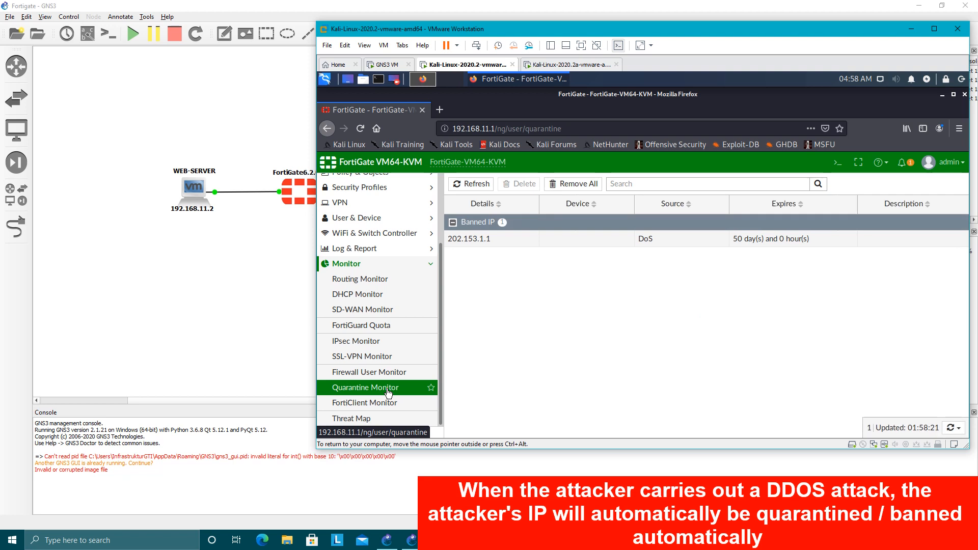
left_click(388, 392)
left_click(388, 392)
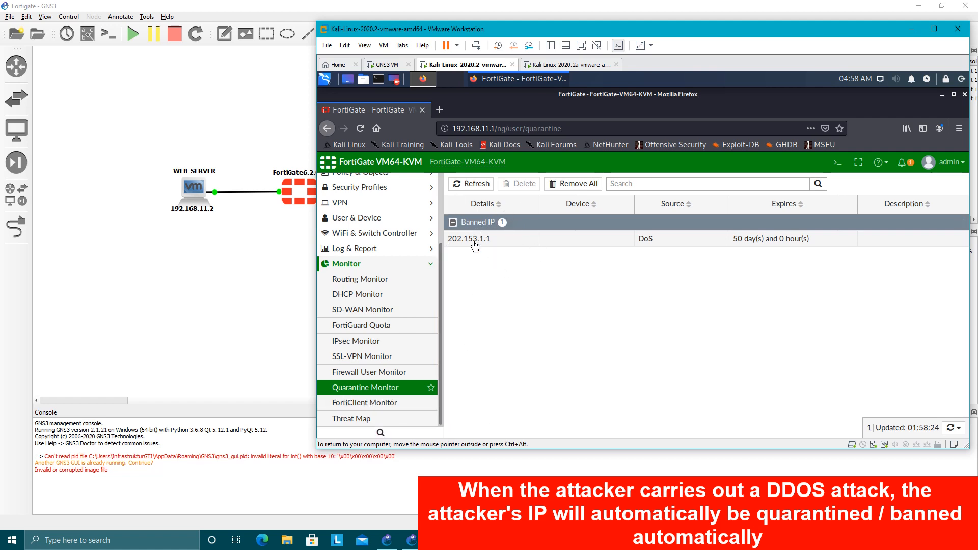
Replace the Latihan HTML page with a blank tab in Firefox on the attacker Kali virtual machine, keeping the GNS3 topology in view.
left_click(533, 70)
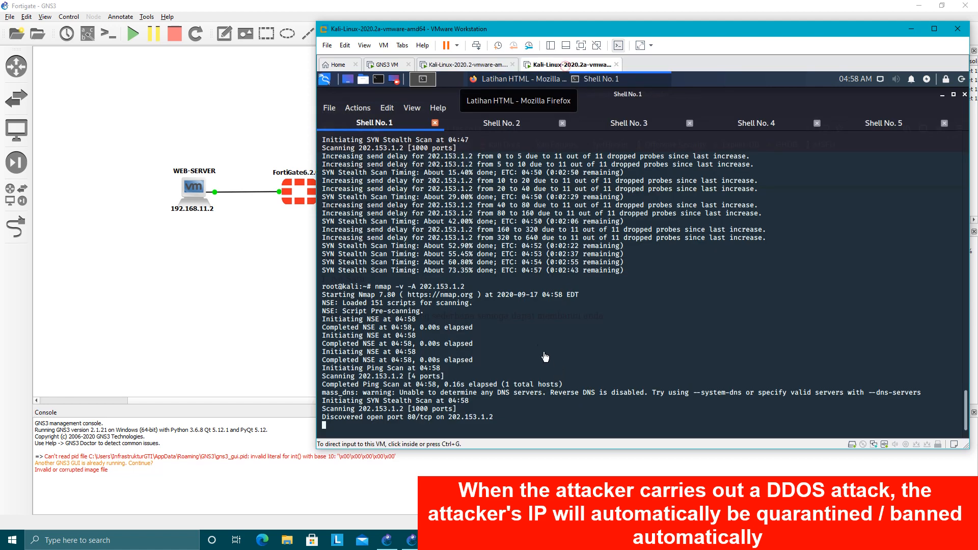
left_click(517, 81)
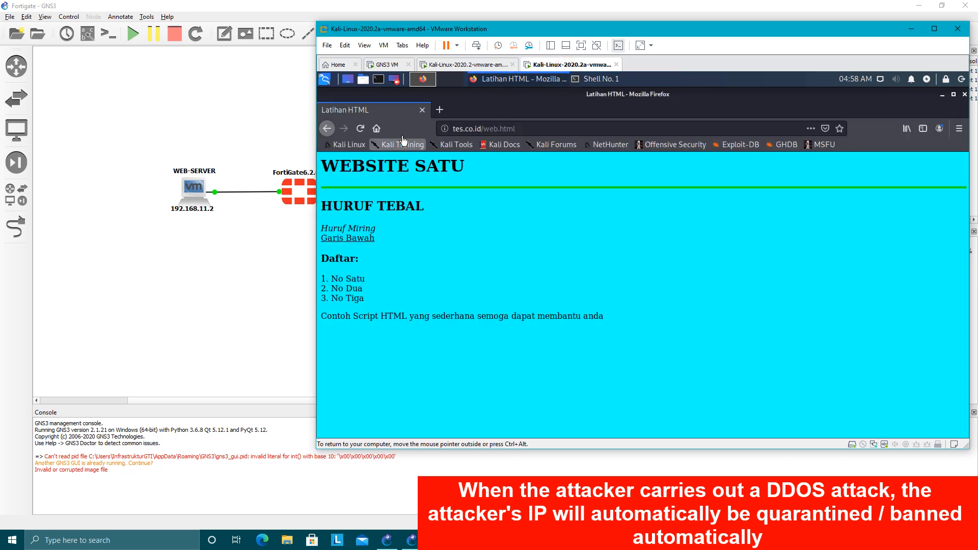
left_click(439, 110)
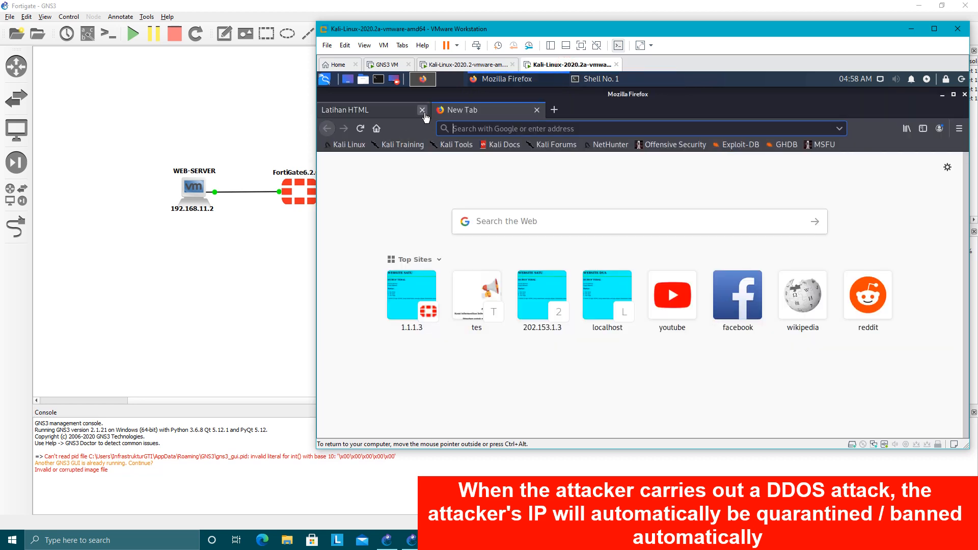
left_click(422, 110)
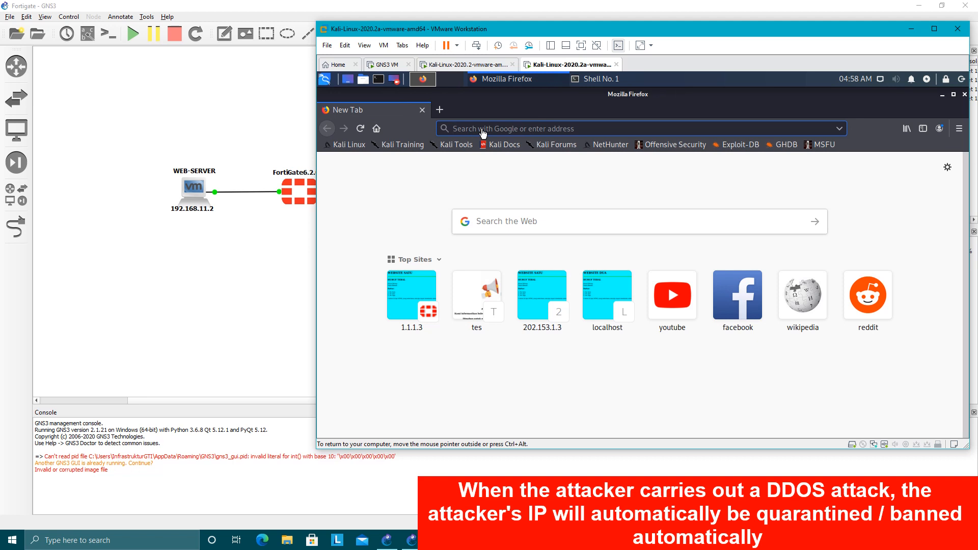
left_click_drag(459, 29, 522, 26)
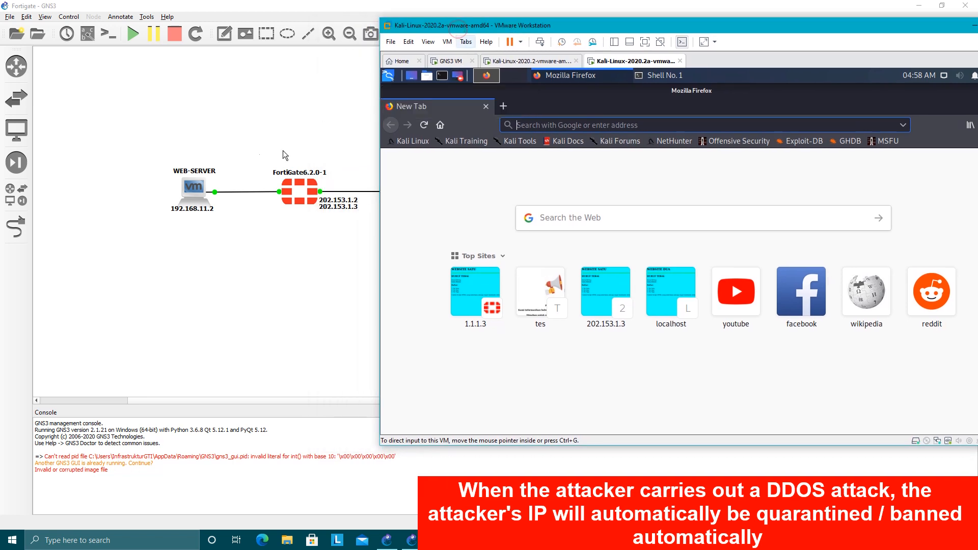
Load tes.co.id/web.html in the attacker's blank Firefox tab to test web-server access under quarantine.
left_click(540, 122)
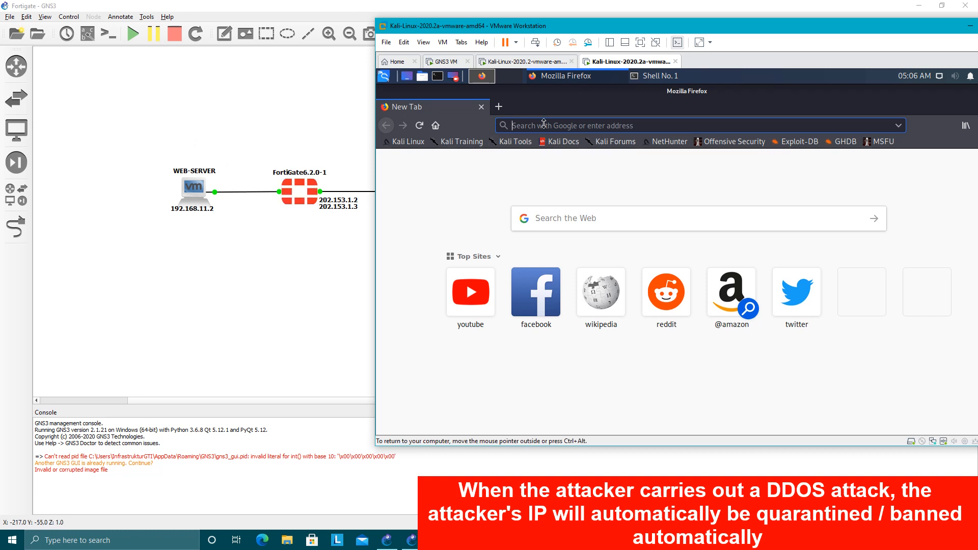
type("t")
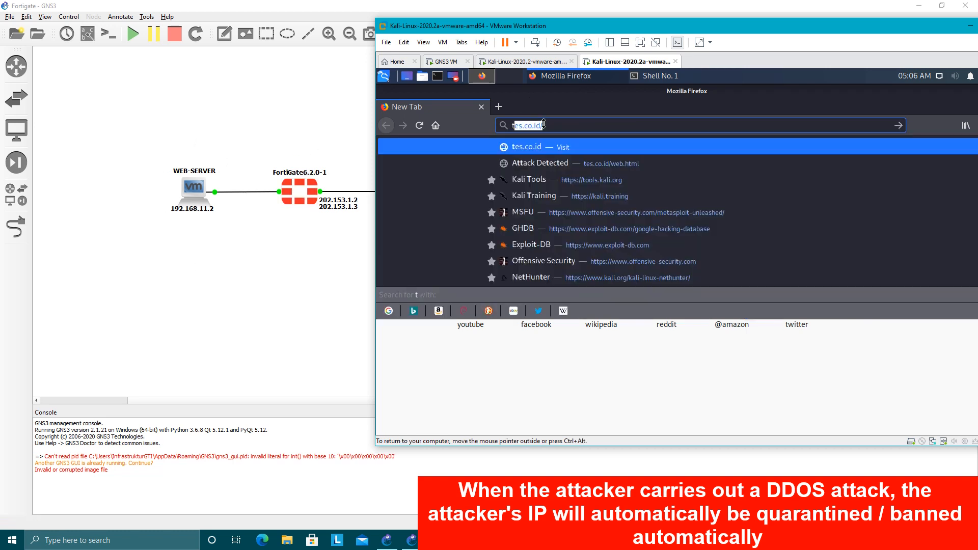
type("es.co")
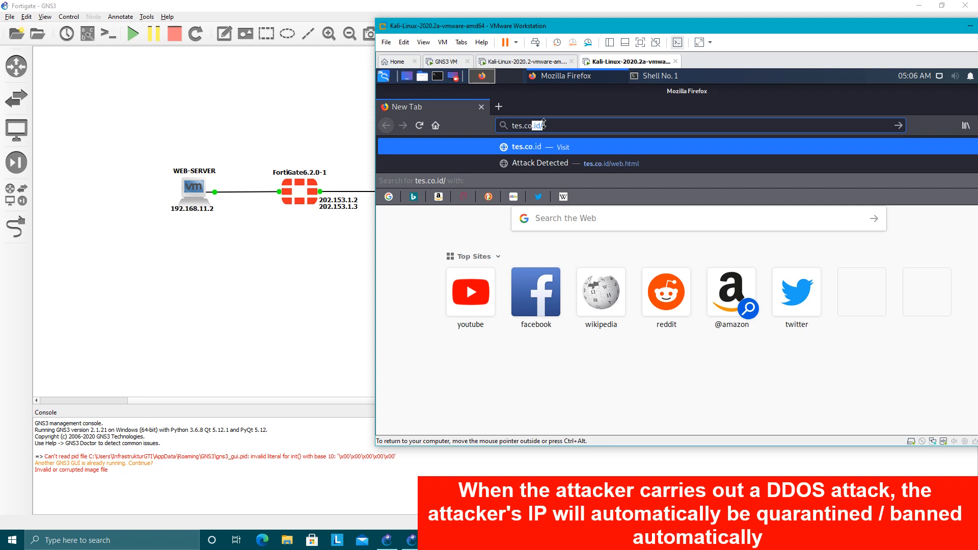
type(".id/web")
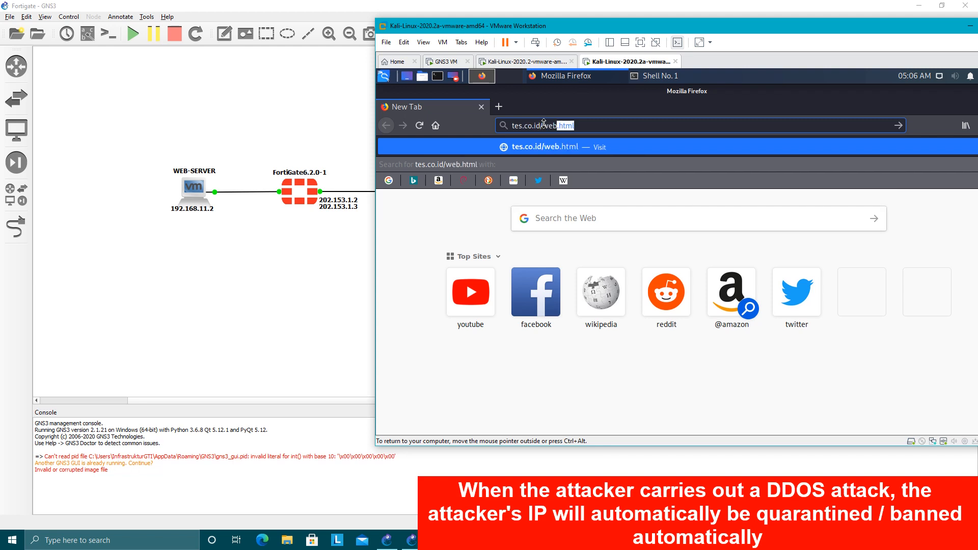
type(".html")
key("Return")
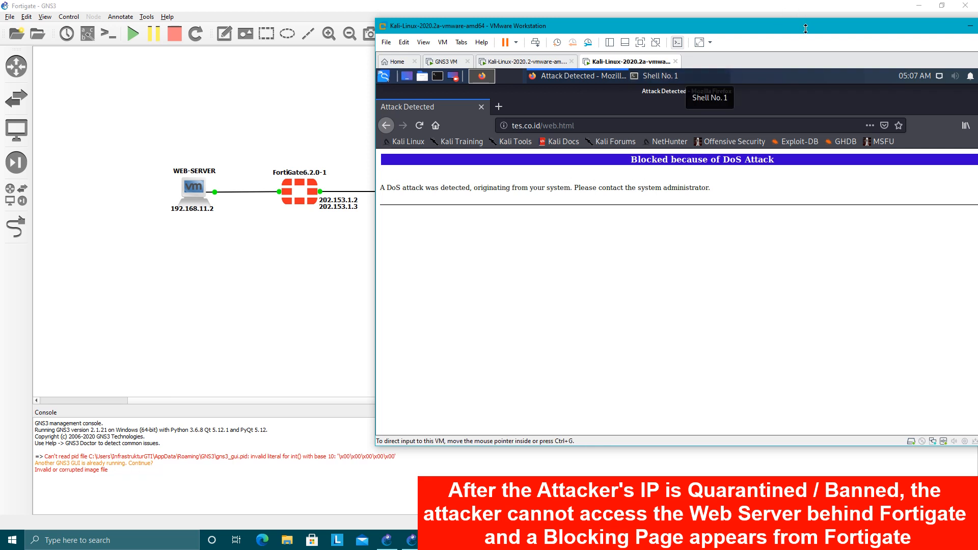
Check the progress of the nmap scan in Shell No. 1 on the attacker Kali virtual machine.
left_click_drag(806, 29, 791, 32)
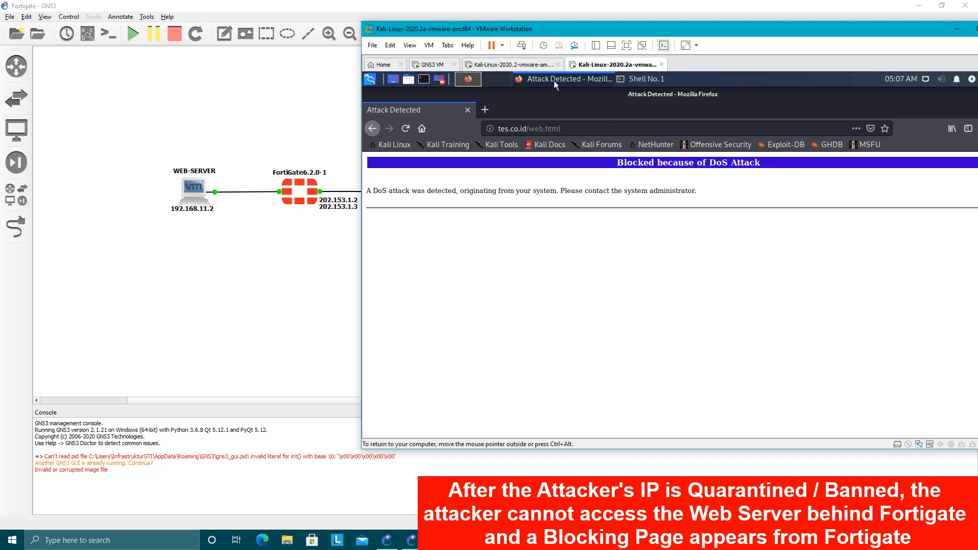
left_click(511, 65)
left_click(626, 64)
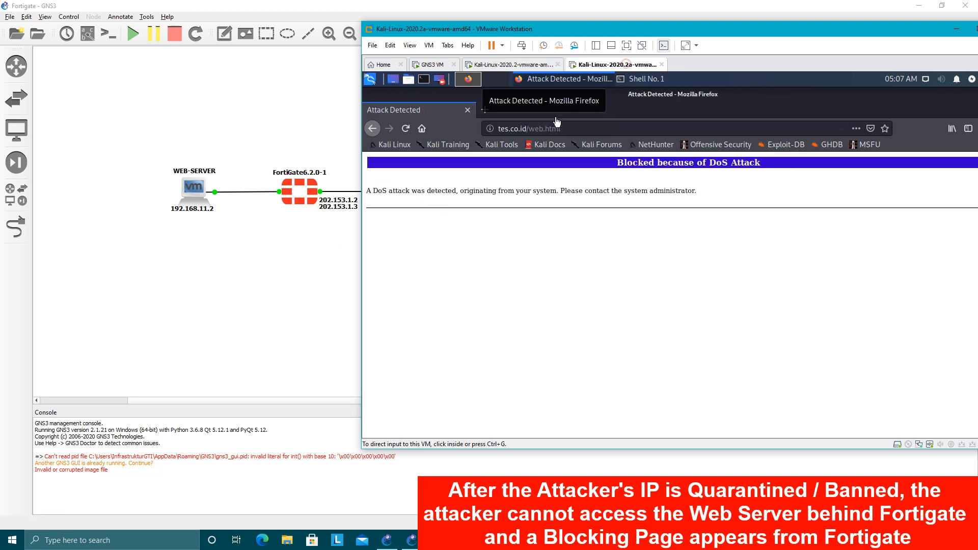
left_click(629, 80)
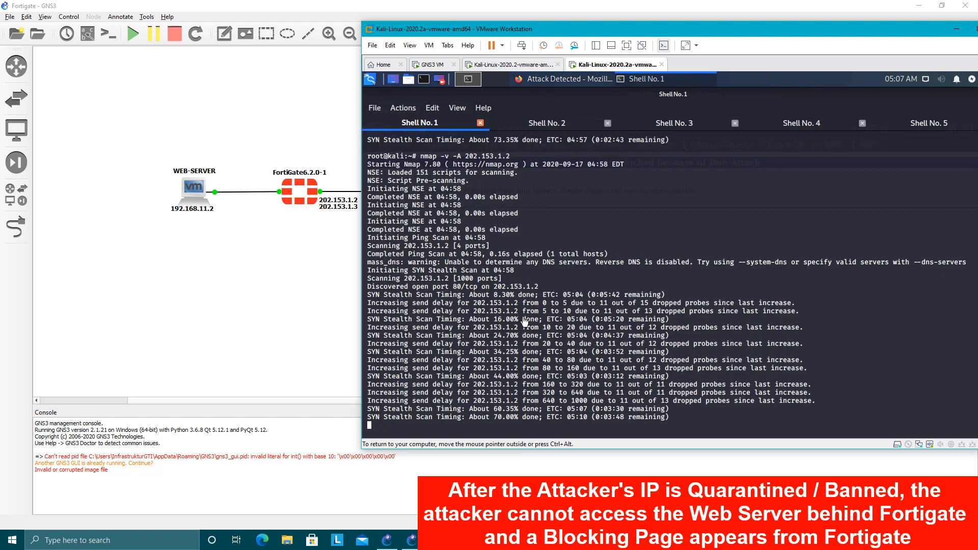
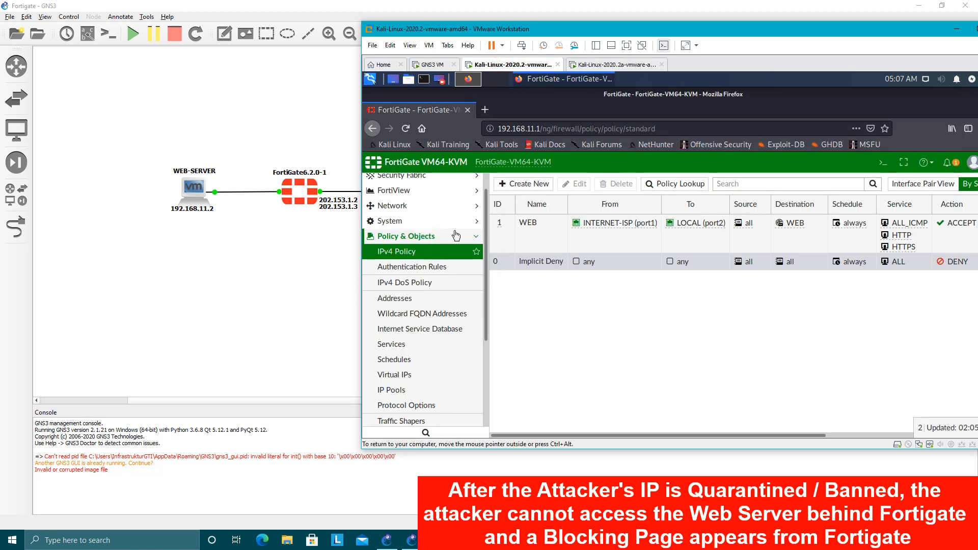
Open the Quarantine Monitor in the FortiGate web interface to view the banned IP list.
scroll(417, 357, "down", 5)
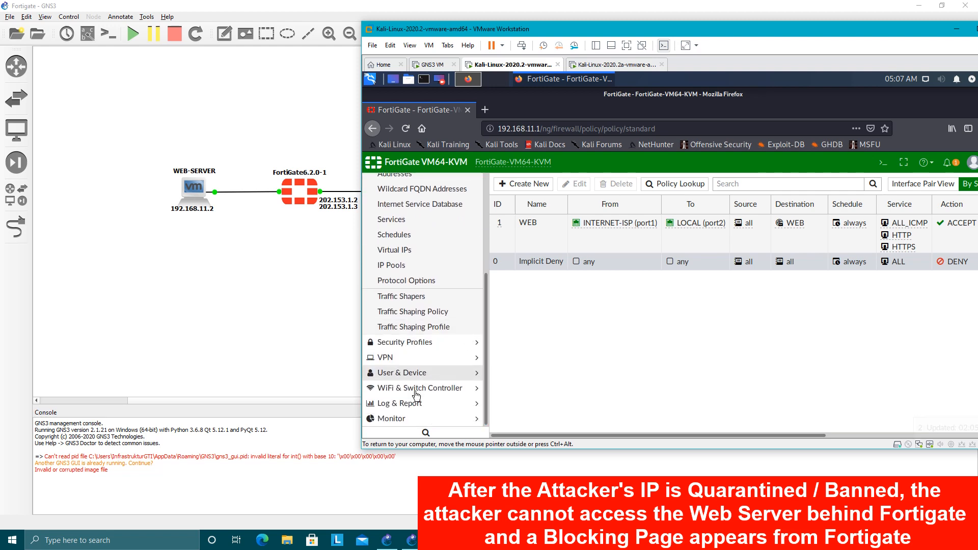
left_click(393, 419)
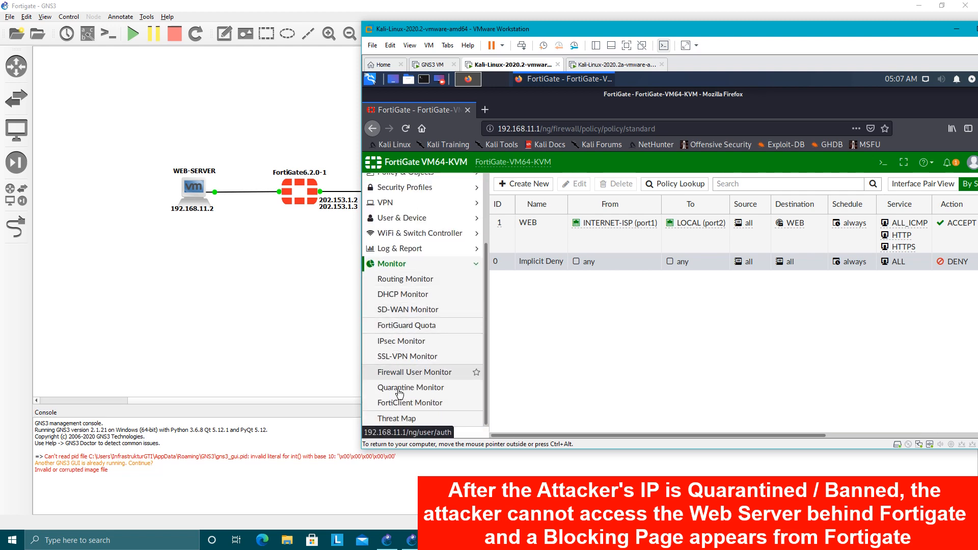
left_click(400, 388)
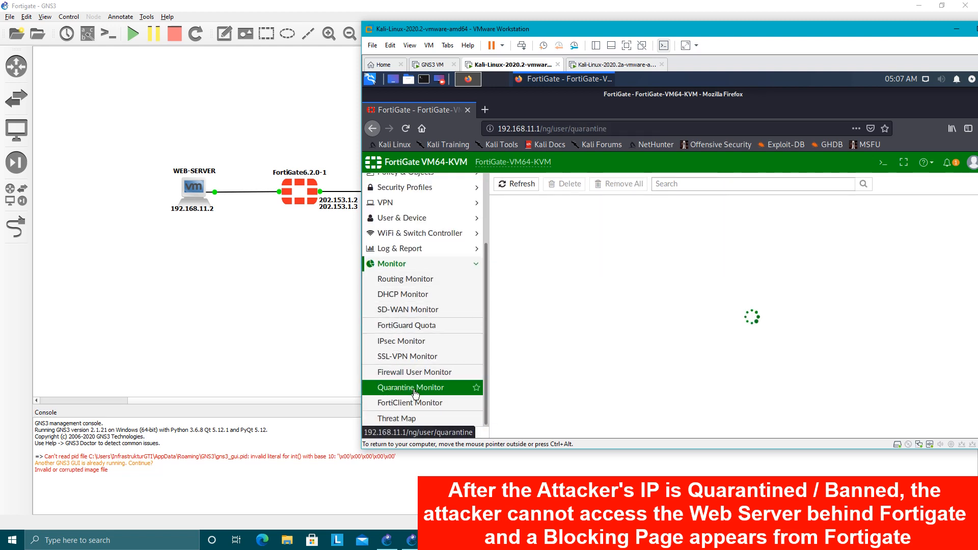
Remove the DoS ban on 202.153.1.1 from the Quarantine Monitor list, confirming the removal.
left_click(543, 245)
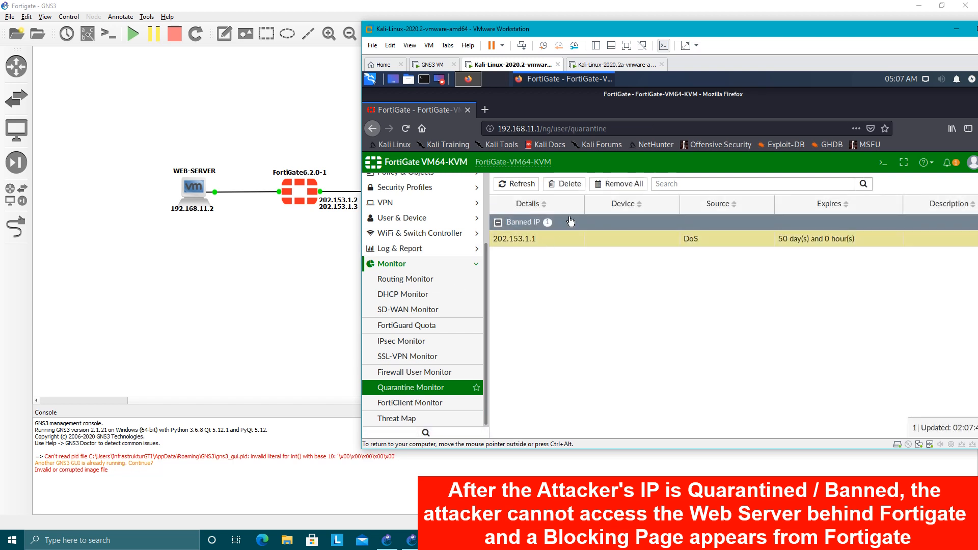
left_click(565, 184)
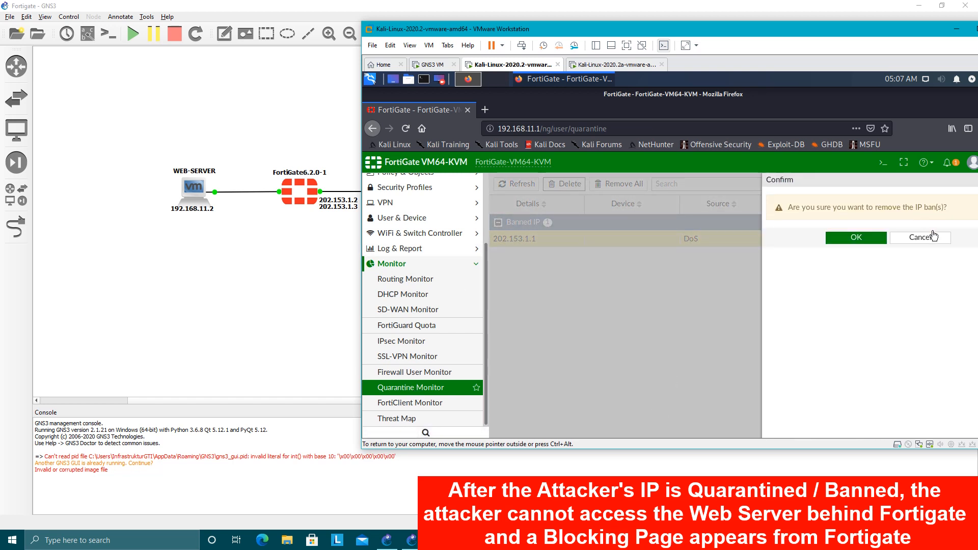
left_click(932, 237)
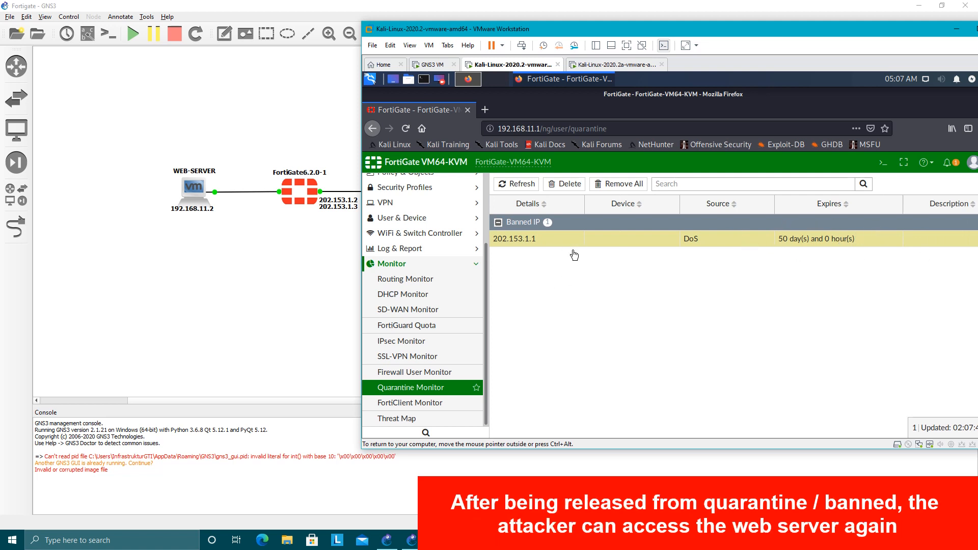
left_click(574, 186)
left_click(851, 240)
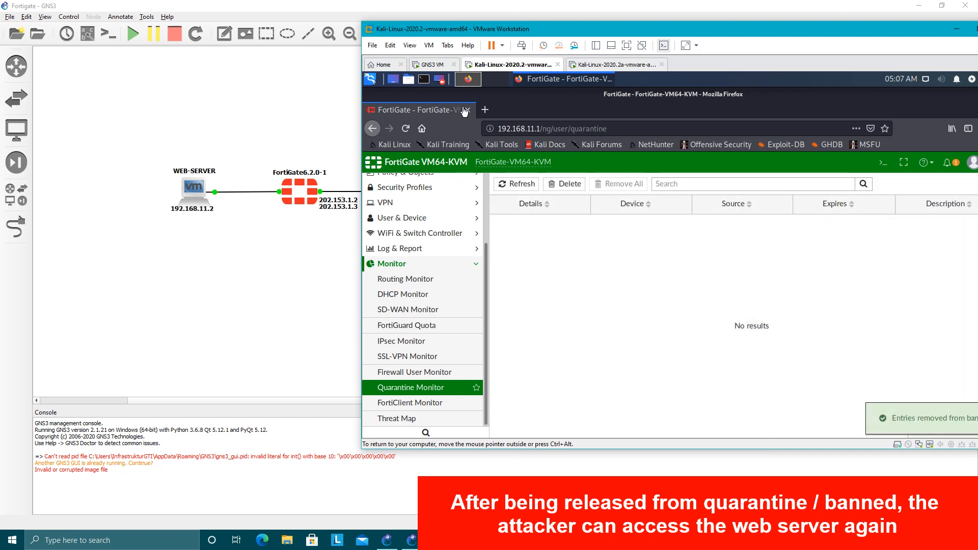
Ping 202.153.1.2 from Shell No. 1 on the attacker Kali virtual machine, and stop the ping after a few replies.
left_click(608, 63)
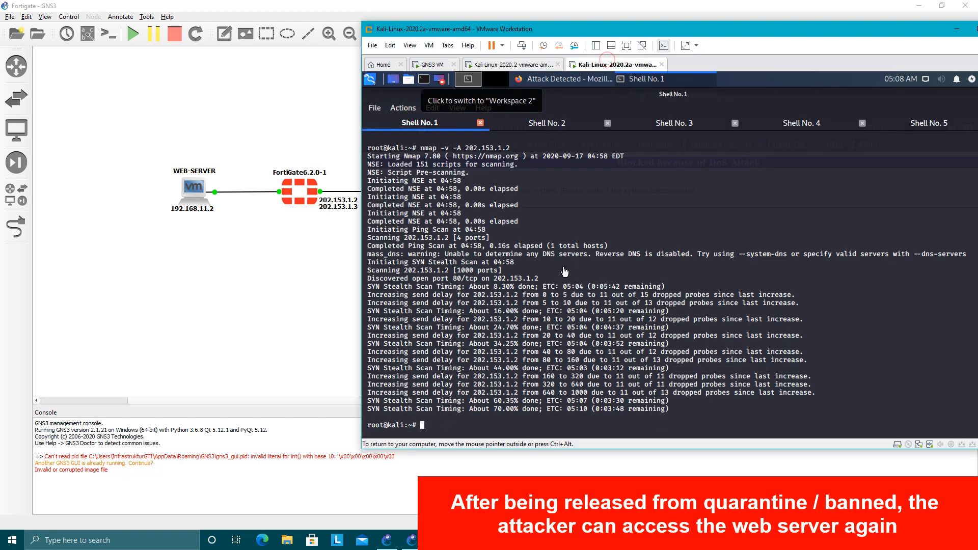
type("ping ")
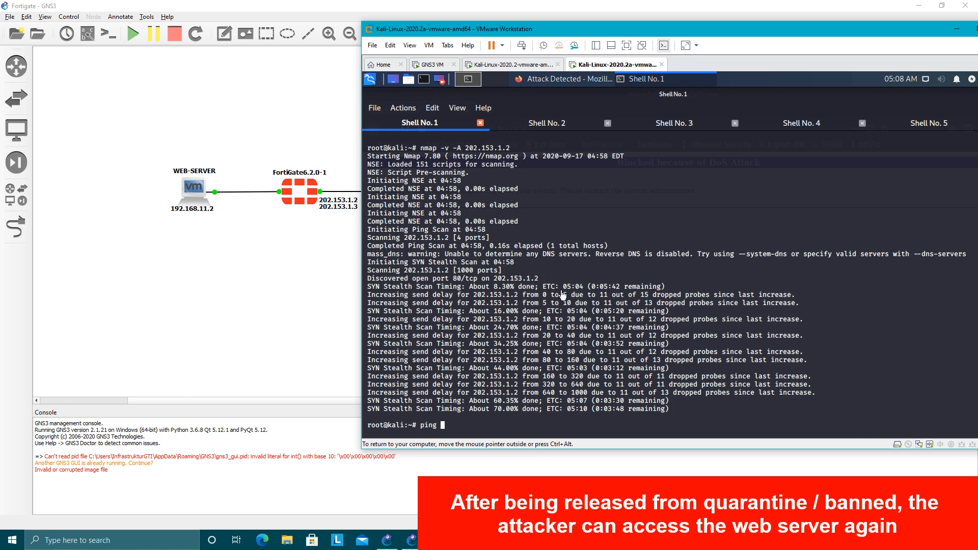
type("202.153.1.2")
key("Return")
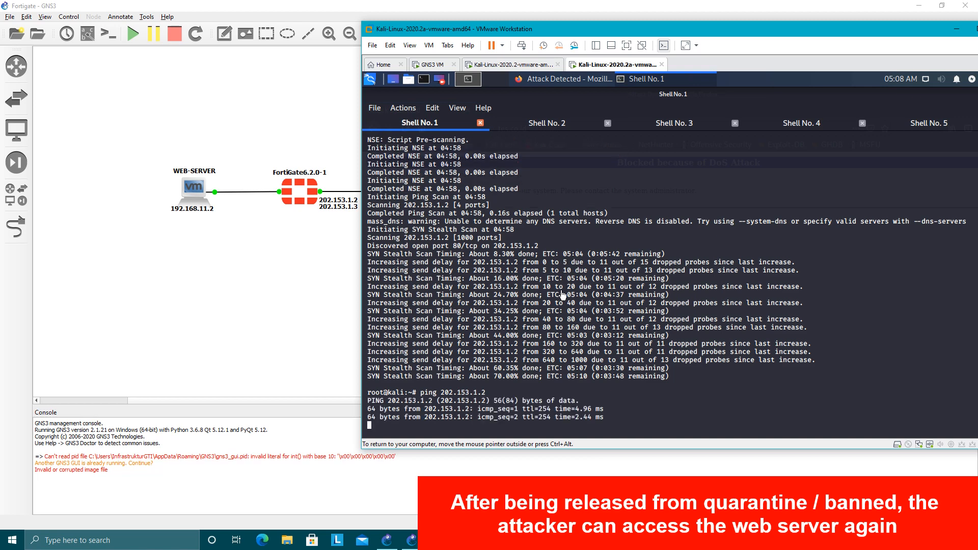
key("ctrl+c")
Reload tes.co.id/web.html in the attacker's Firefox to test web-server access after the ban removal.
left_click(554, 80)
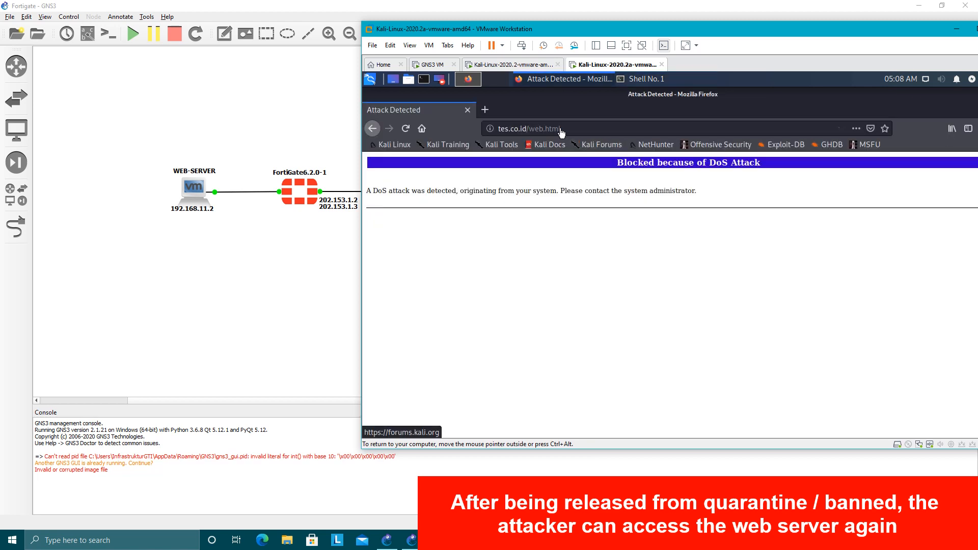
left_click(572, 132)
key("Return")
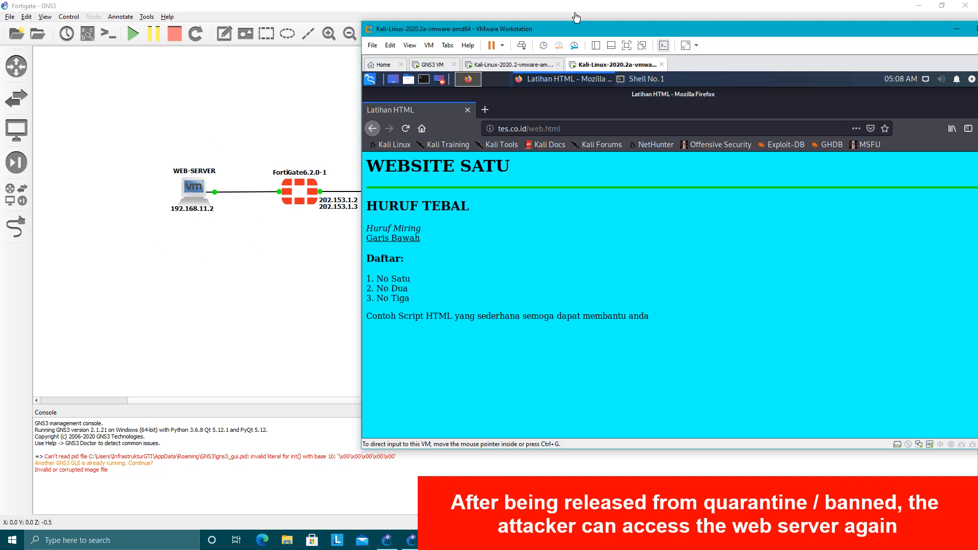
Bring the VMware Workstation window fully into view, and minimize both it and the GNS3 window to show the desktop.
left_click_drag(589, 30, 614, 31)
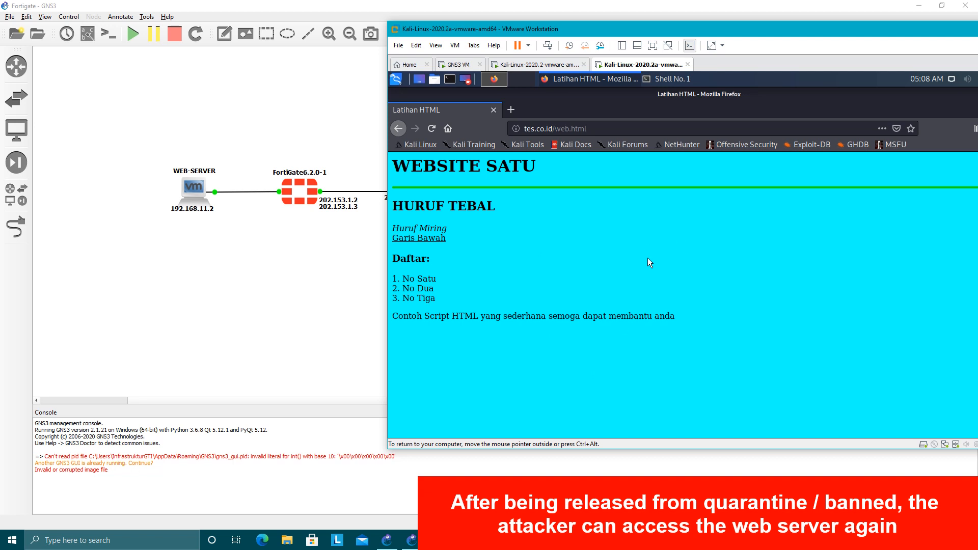
left_click_drag(885, 31, 734, 27)
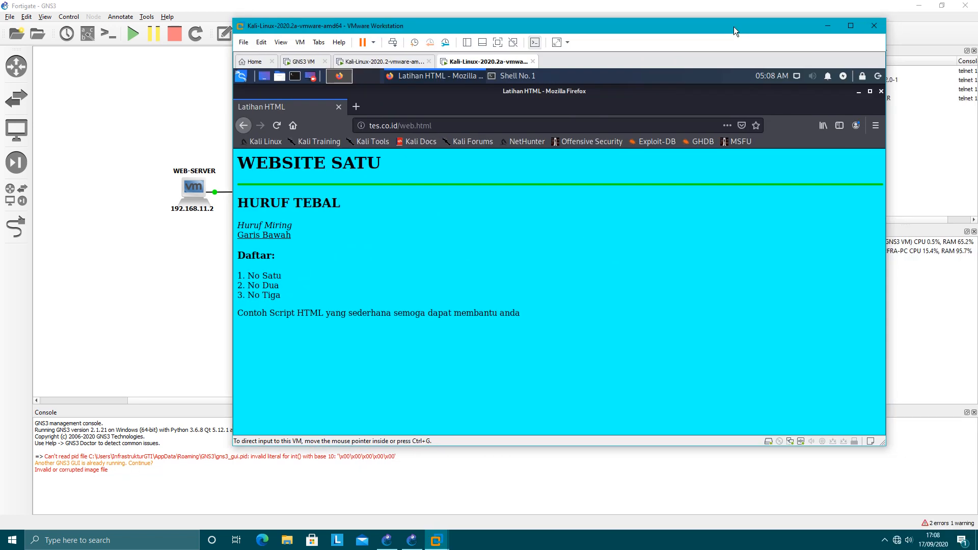
left_click(827, 26)
left_click(918, 6)
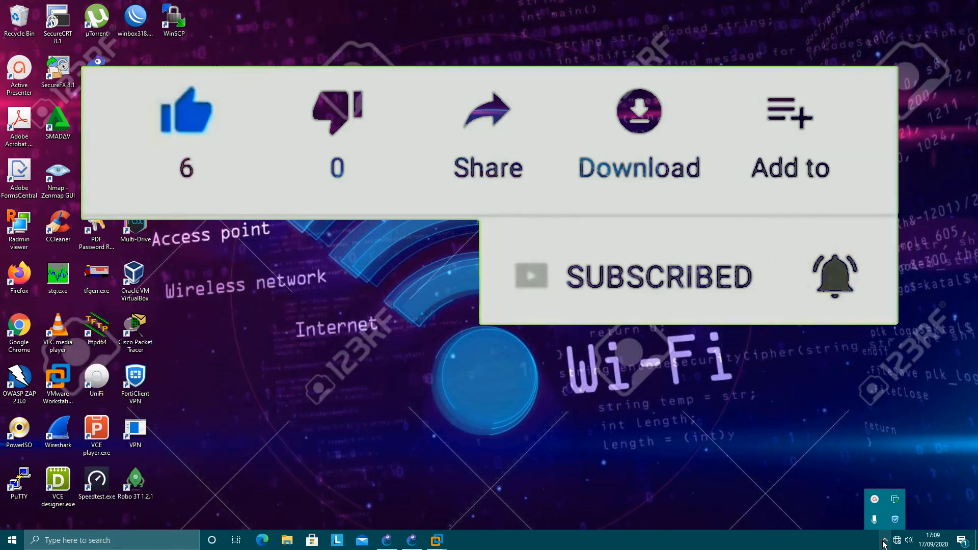
left_click(874, 501)
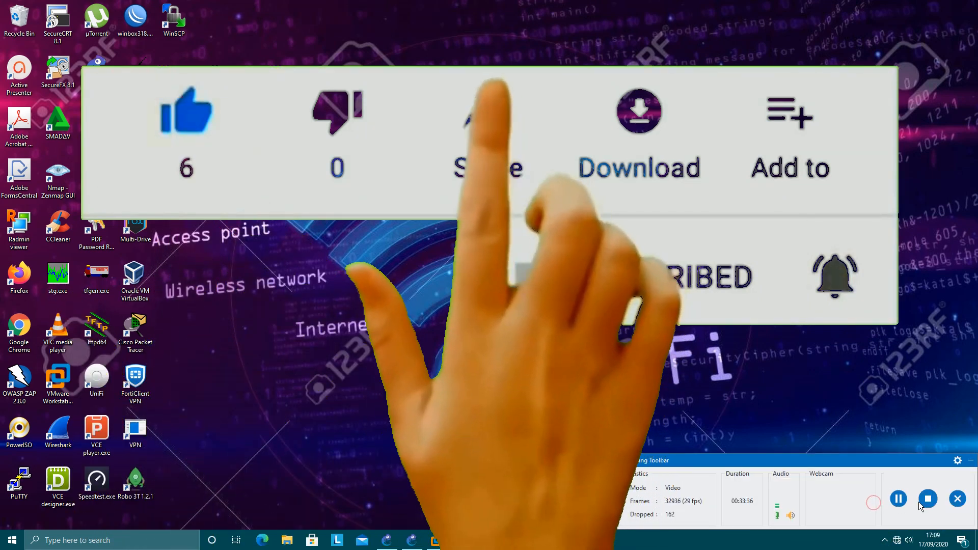